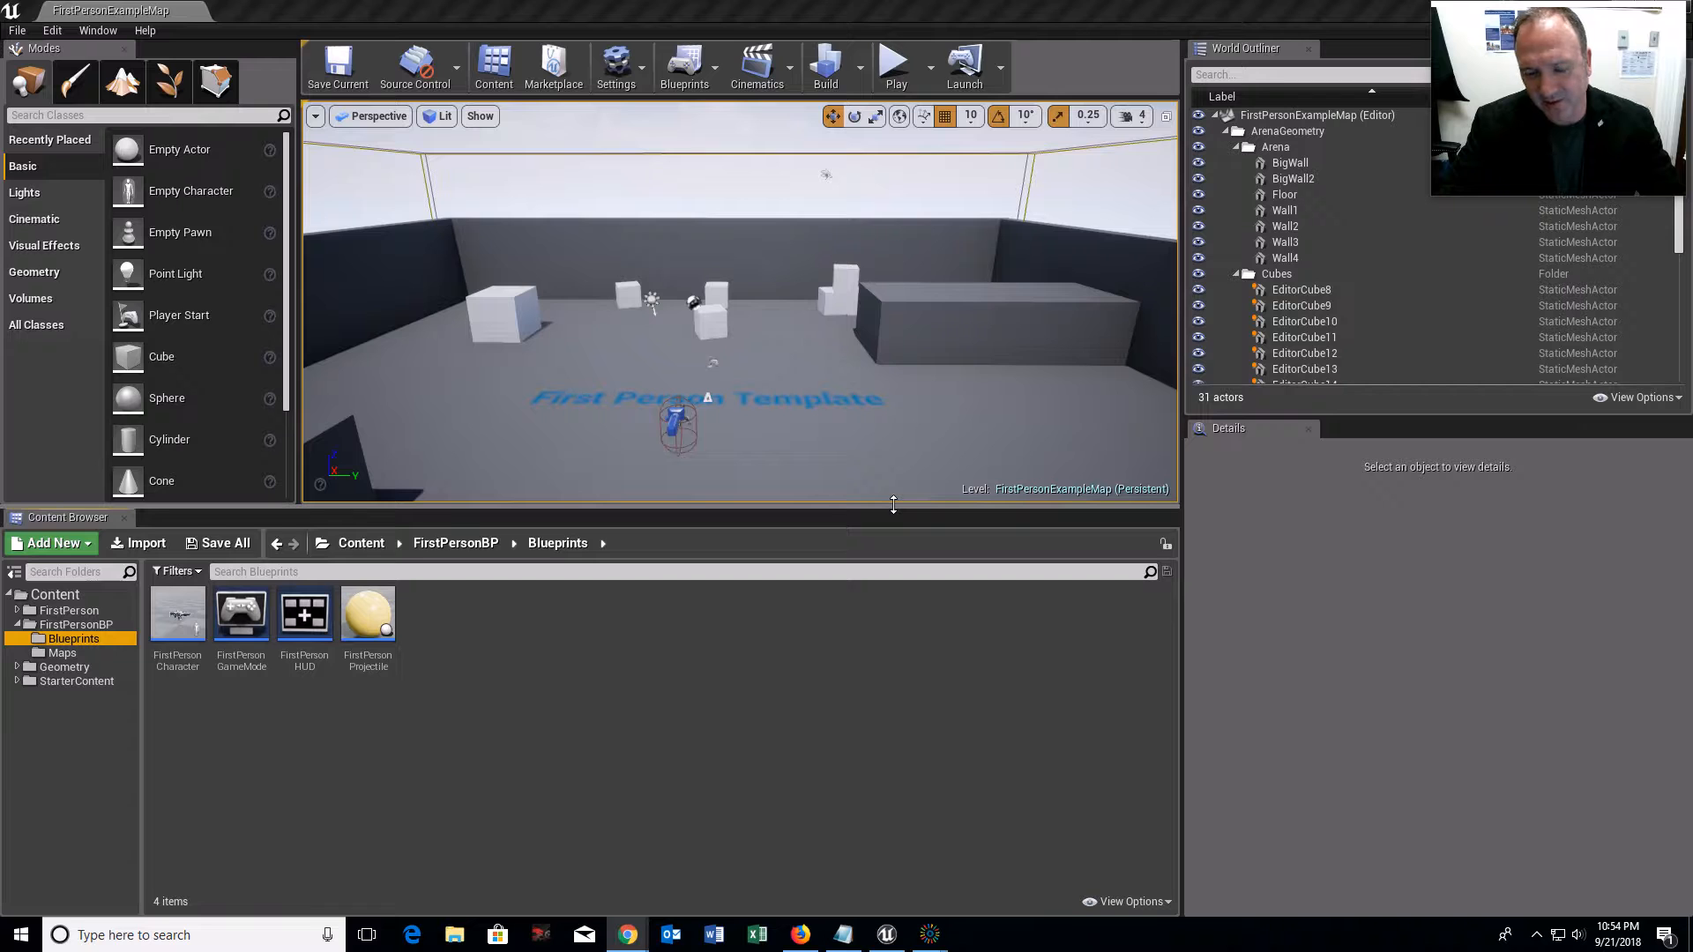
# Step: Enlarge the level viewport in height and width, and narrow the folder tree in the Content Browser
pyautogui.moveTo(893, 504); pyautogui.dragTo(893, 551)
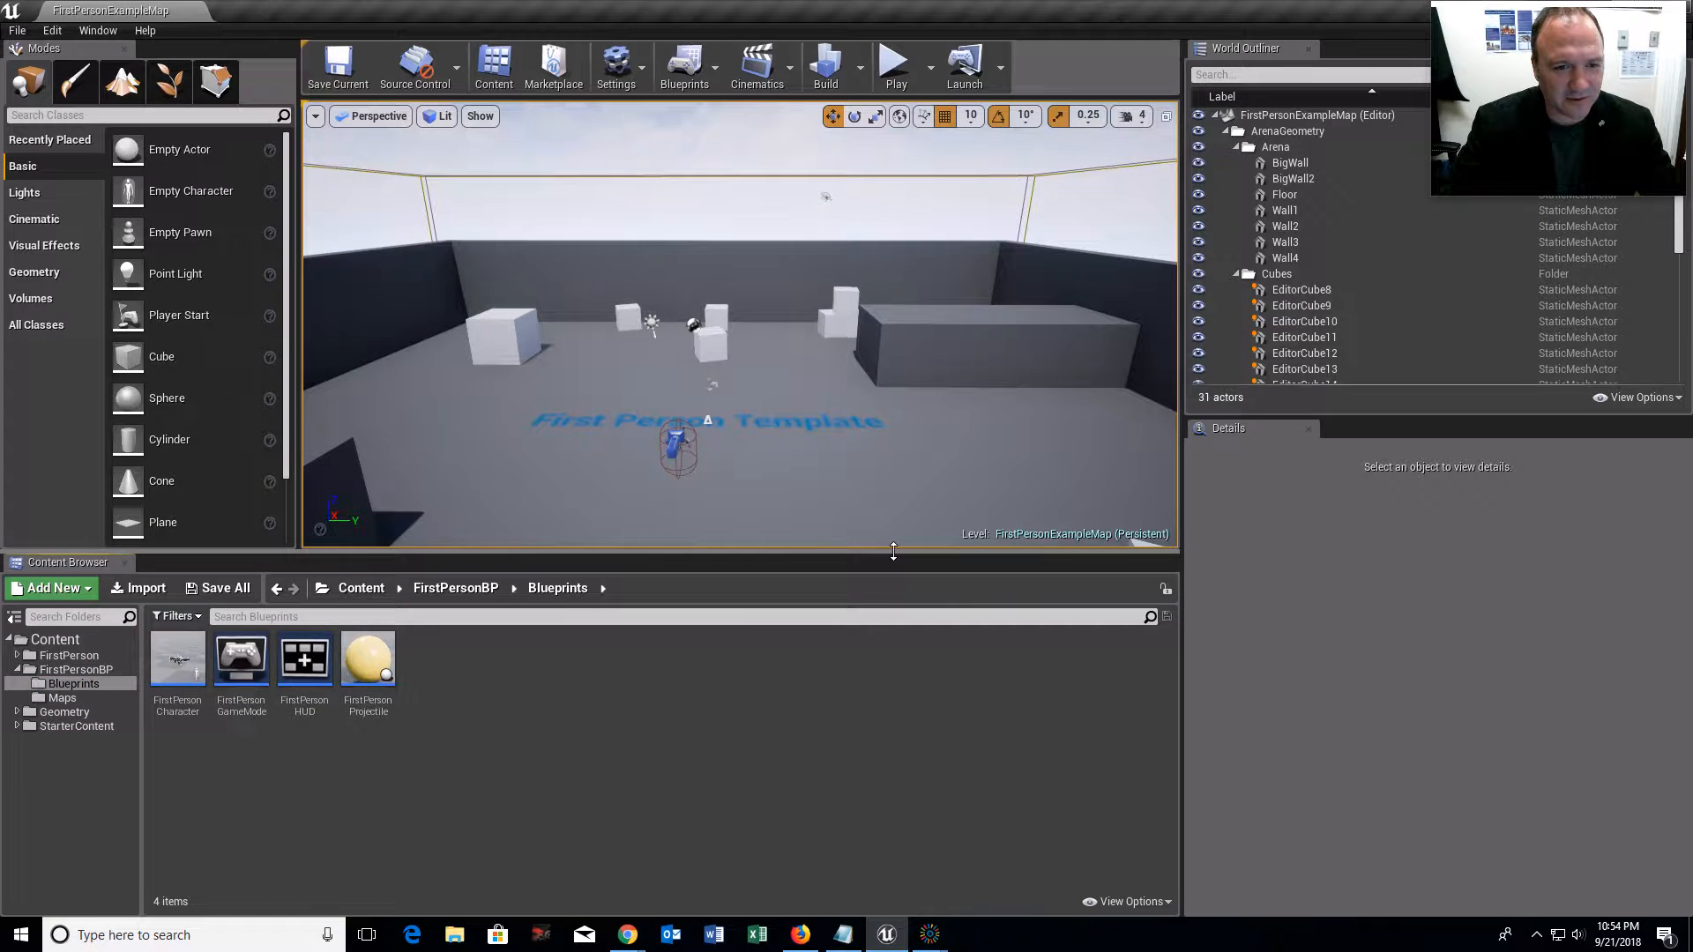
pyautogui.click(14, 617)
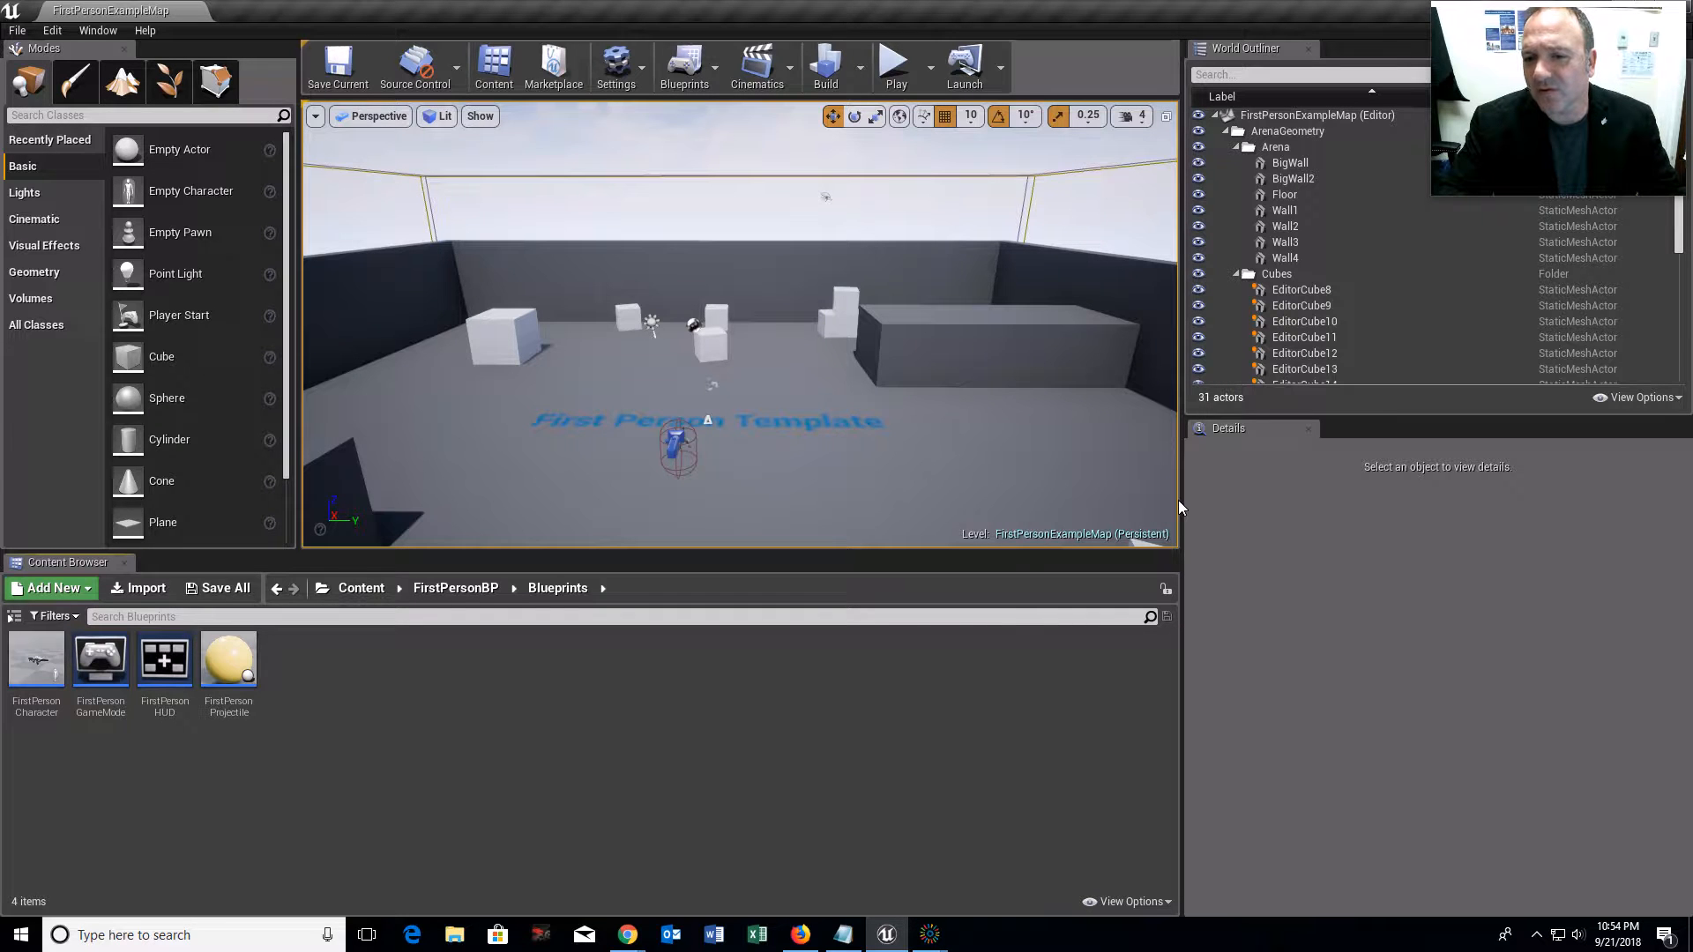
pyautogui.moveTo(1181, 506); pyautogui.dragTo(1382, 506)
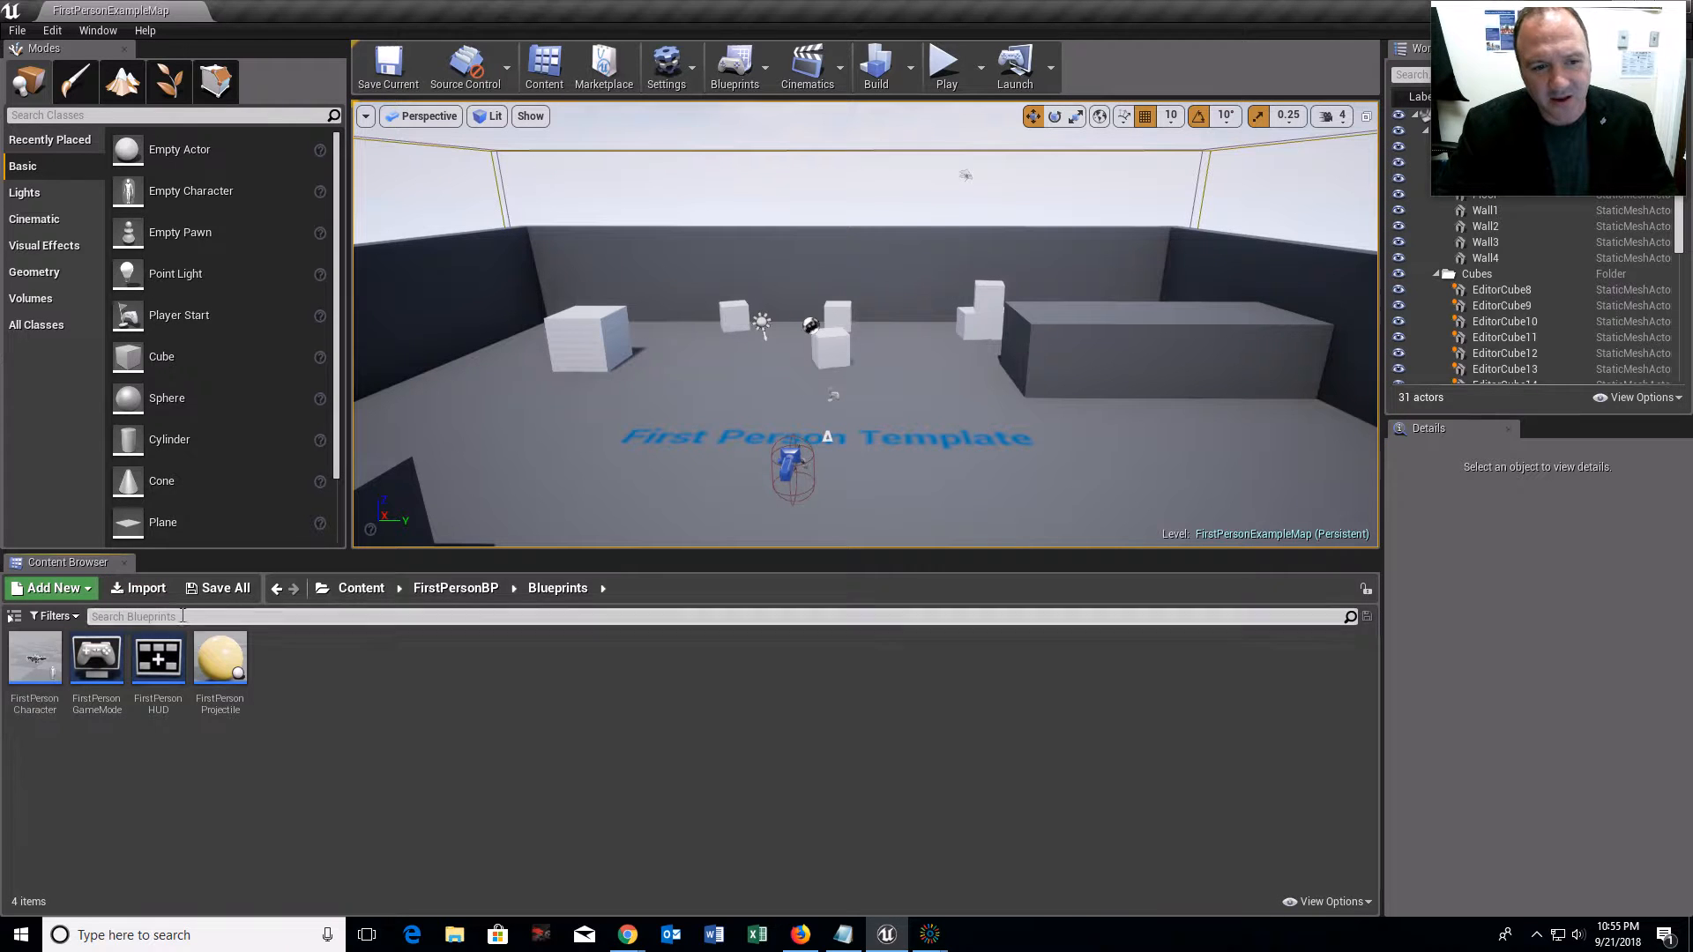
pyautogui.click(12, 618)
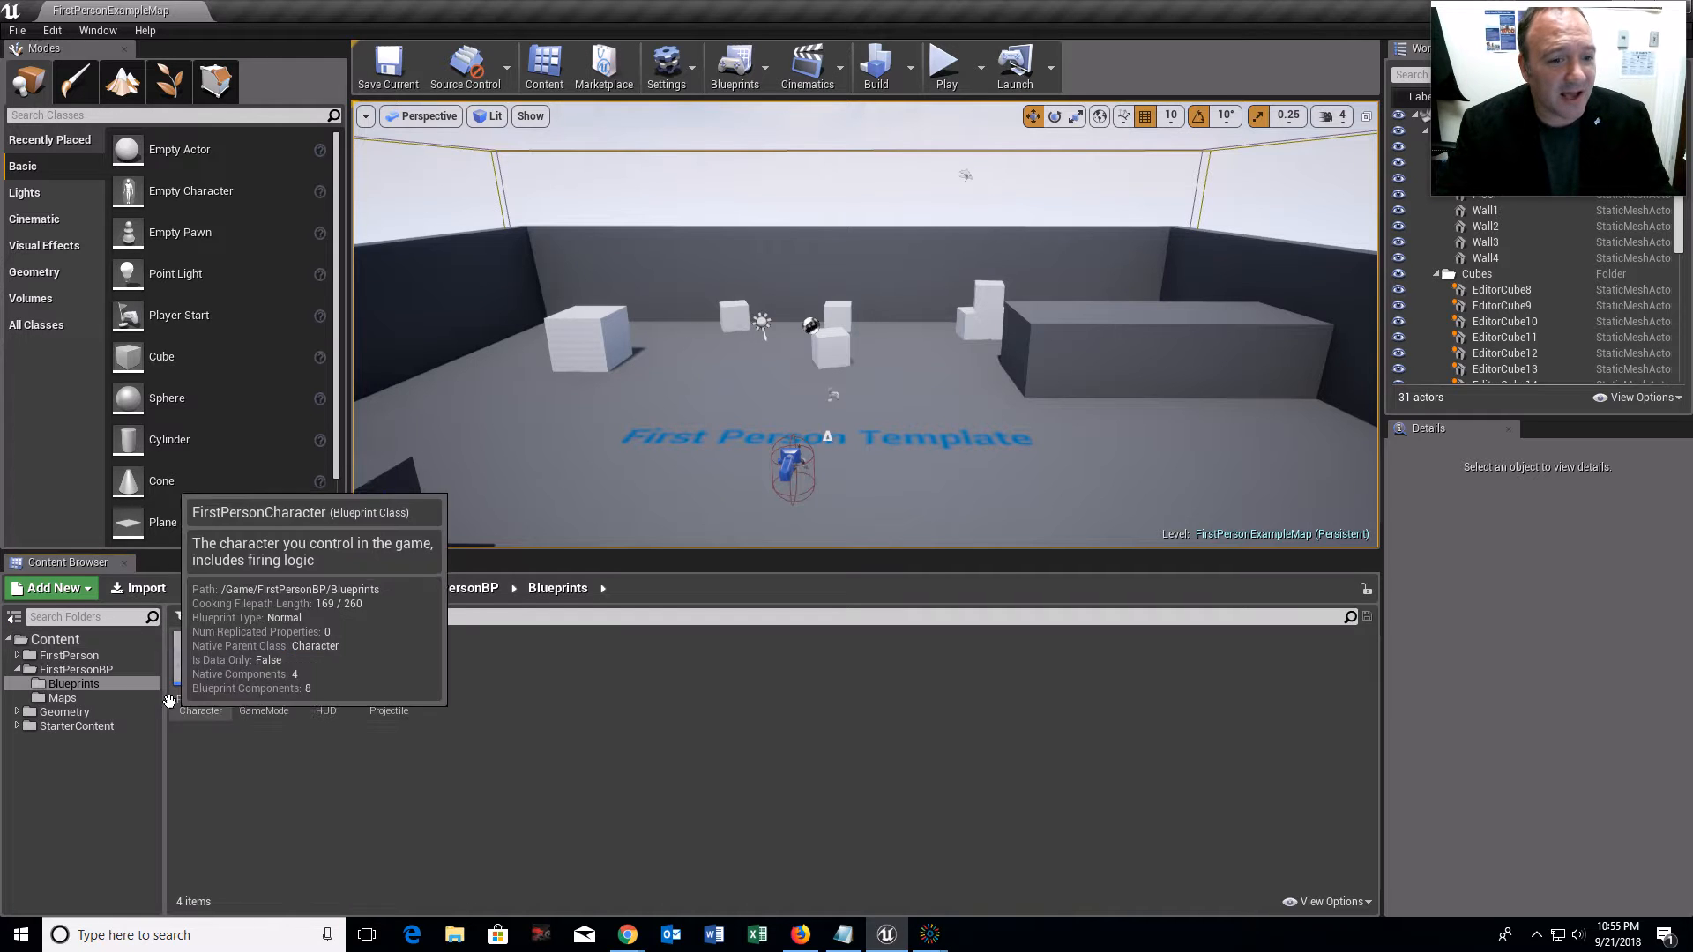
pyautogui.moveTo(164, 705); pyautogui.dragTo(130, 715)
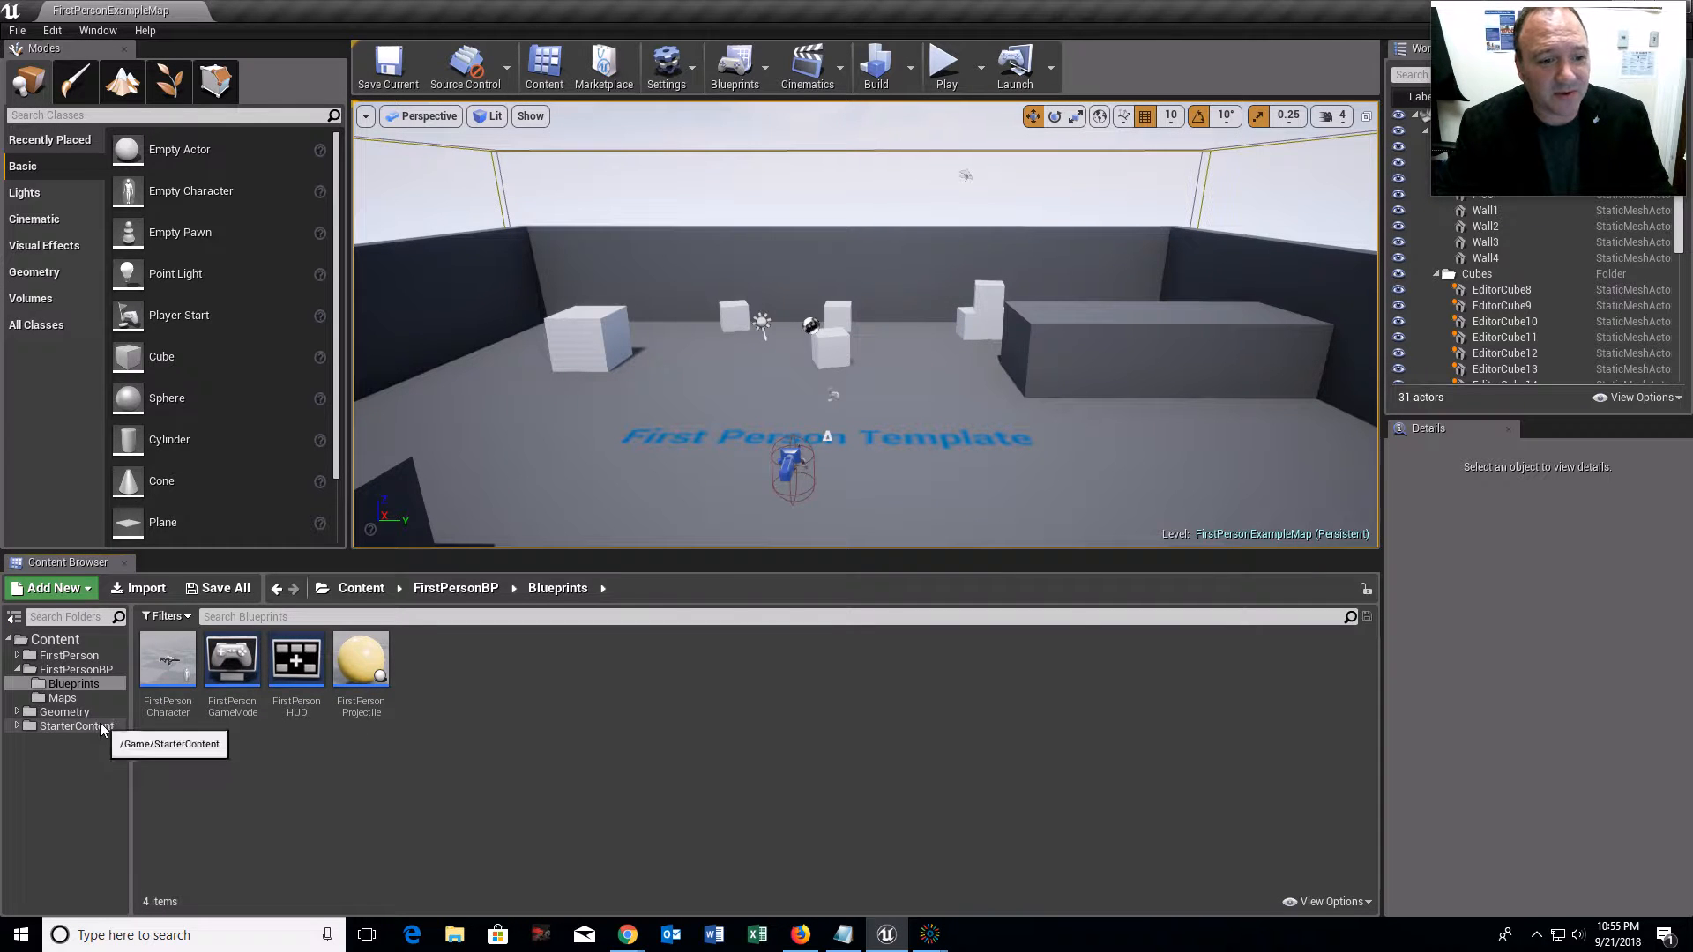
# Step: Browse from the Content root through FirstPersonBP to its Blueprints folder and select the FirstPersonHUD asset
pyautogui.click(51, 640)
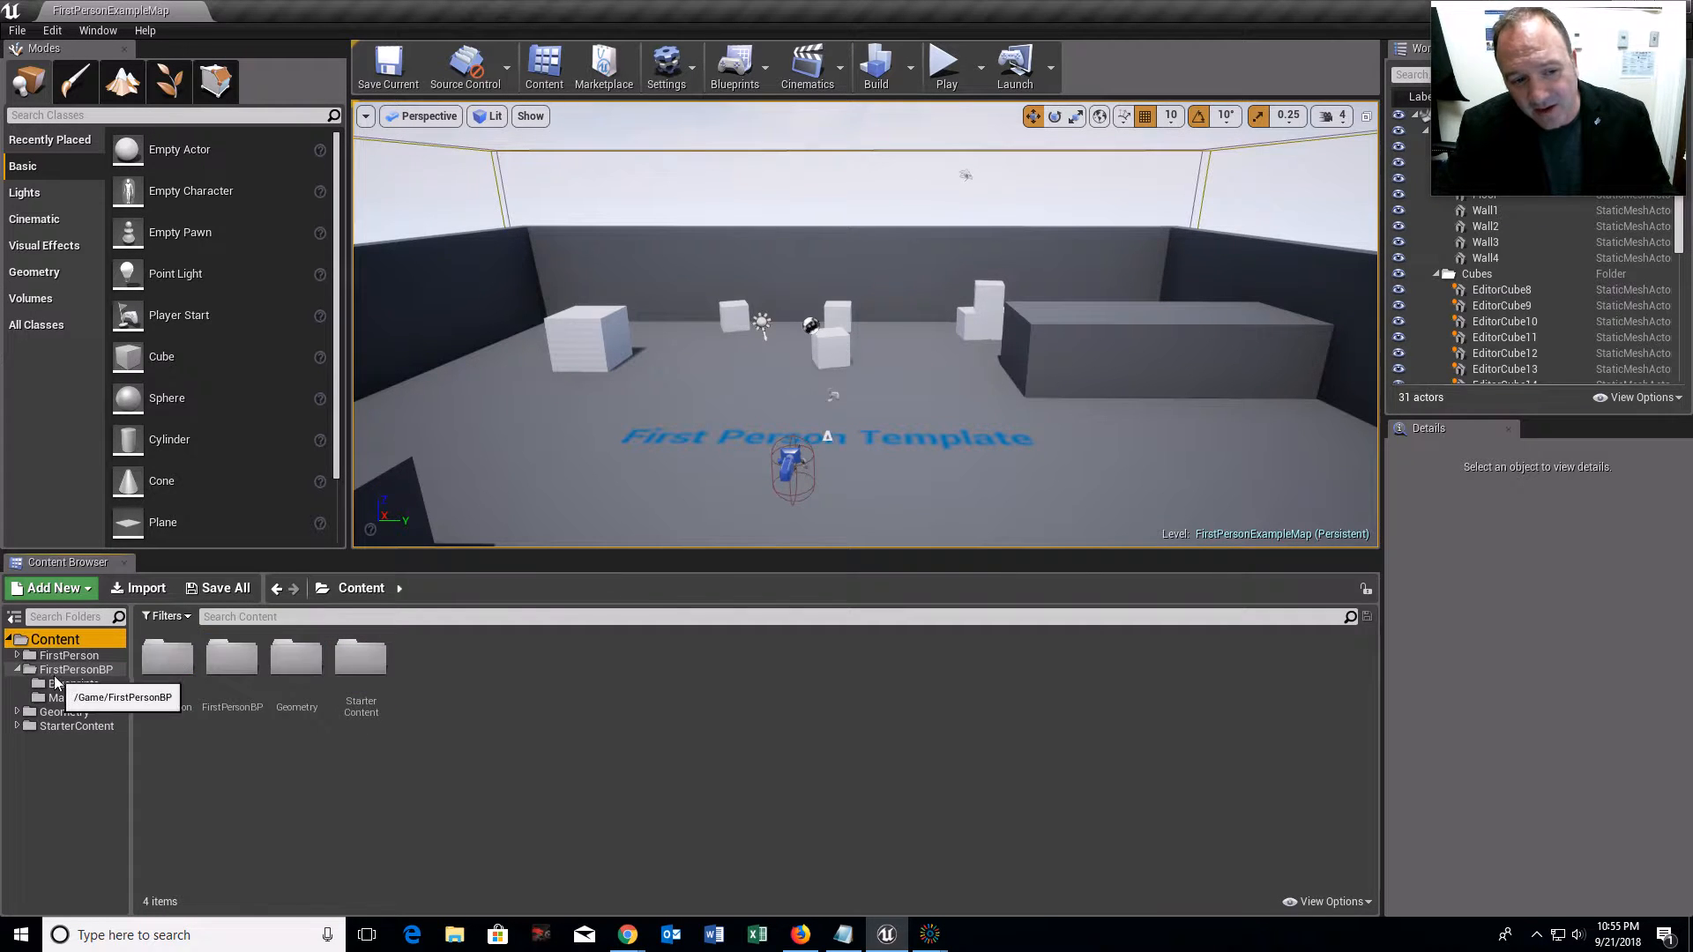
pyautogui.click(53, 670)
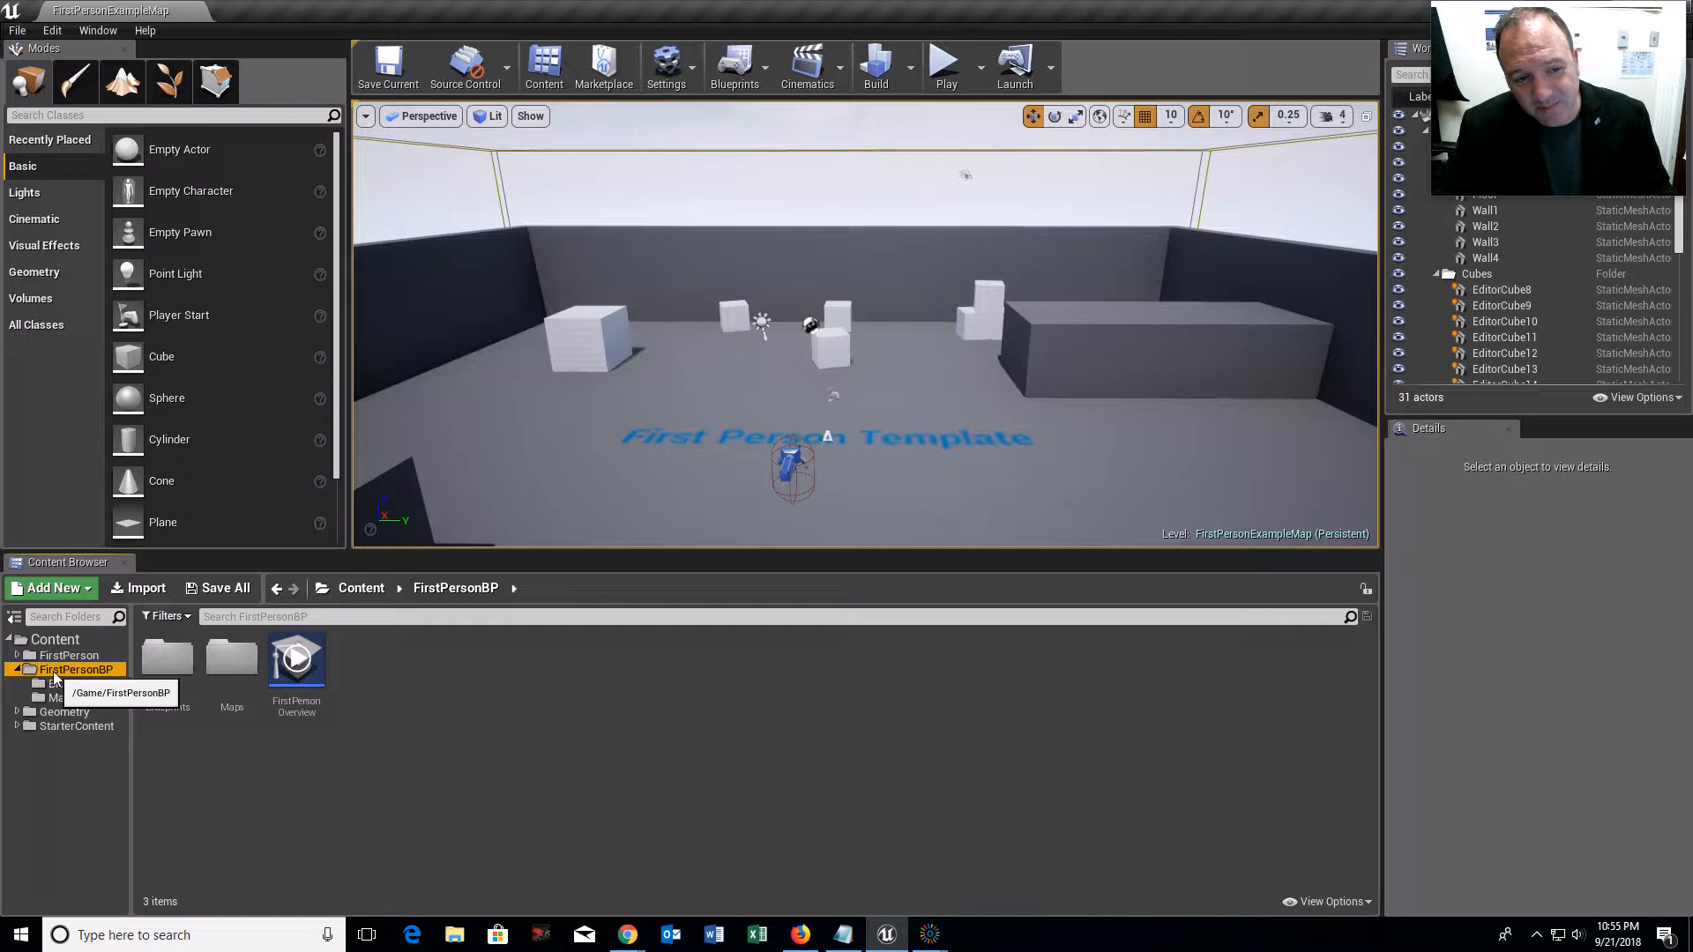
pyautogui.click(65, 687)
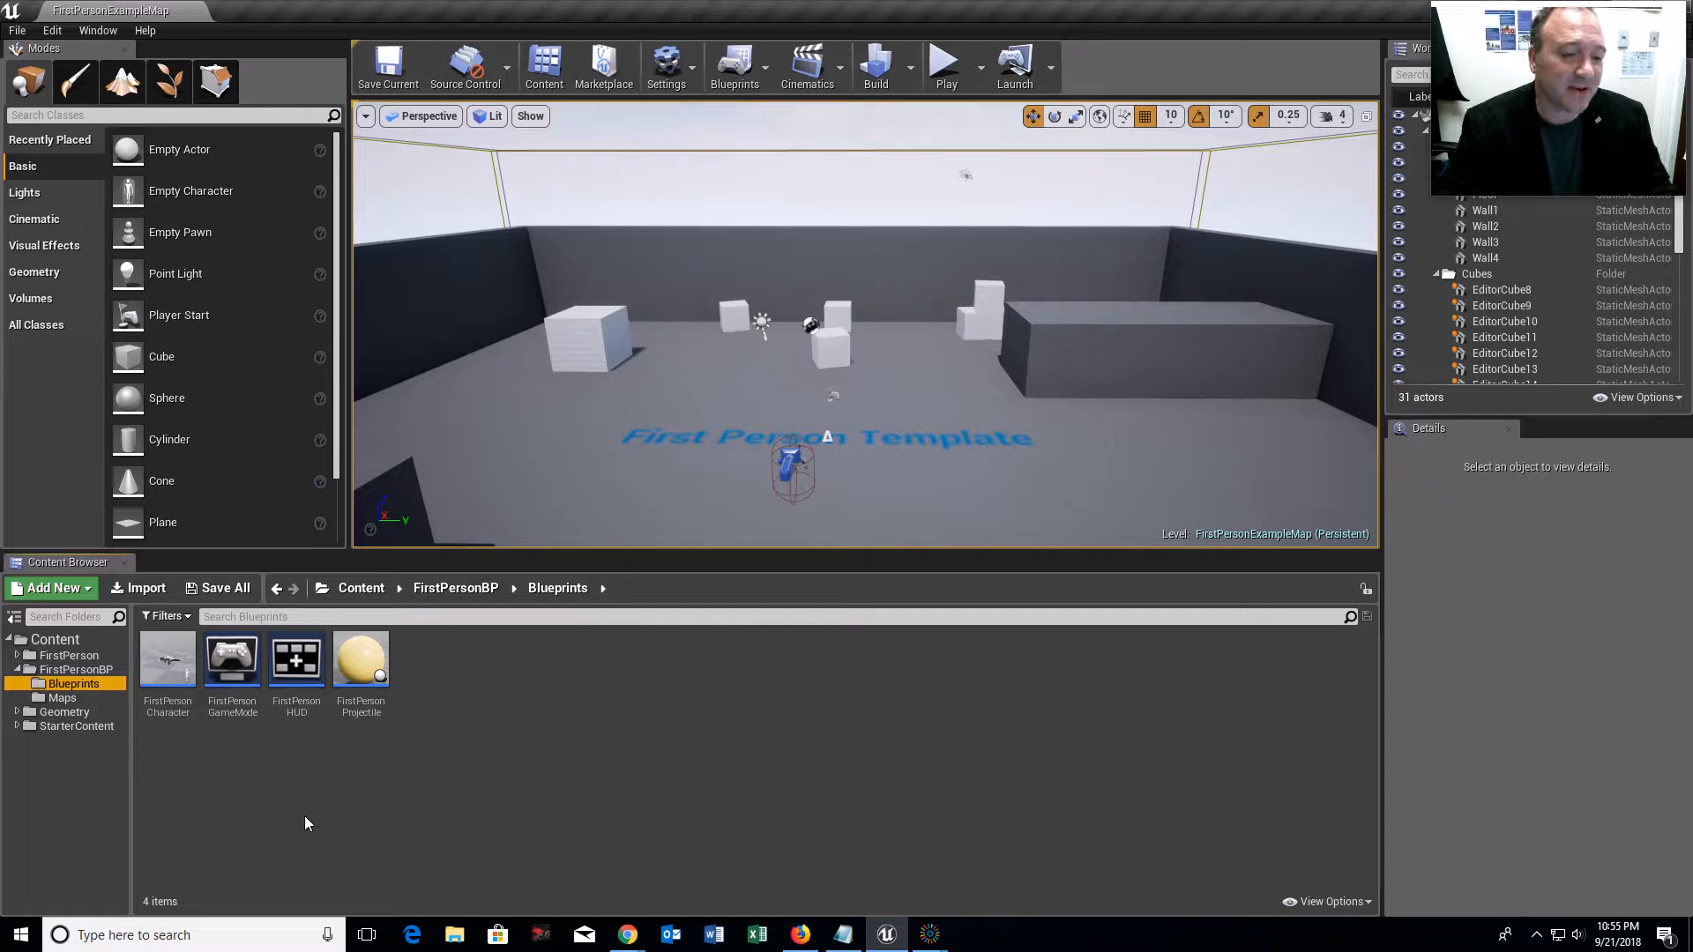
pyautogui.click(298, 705)
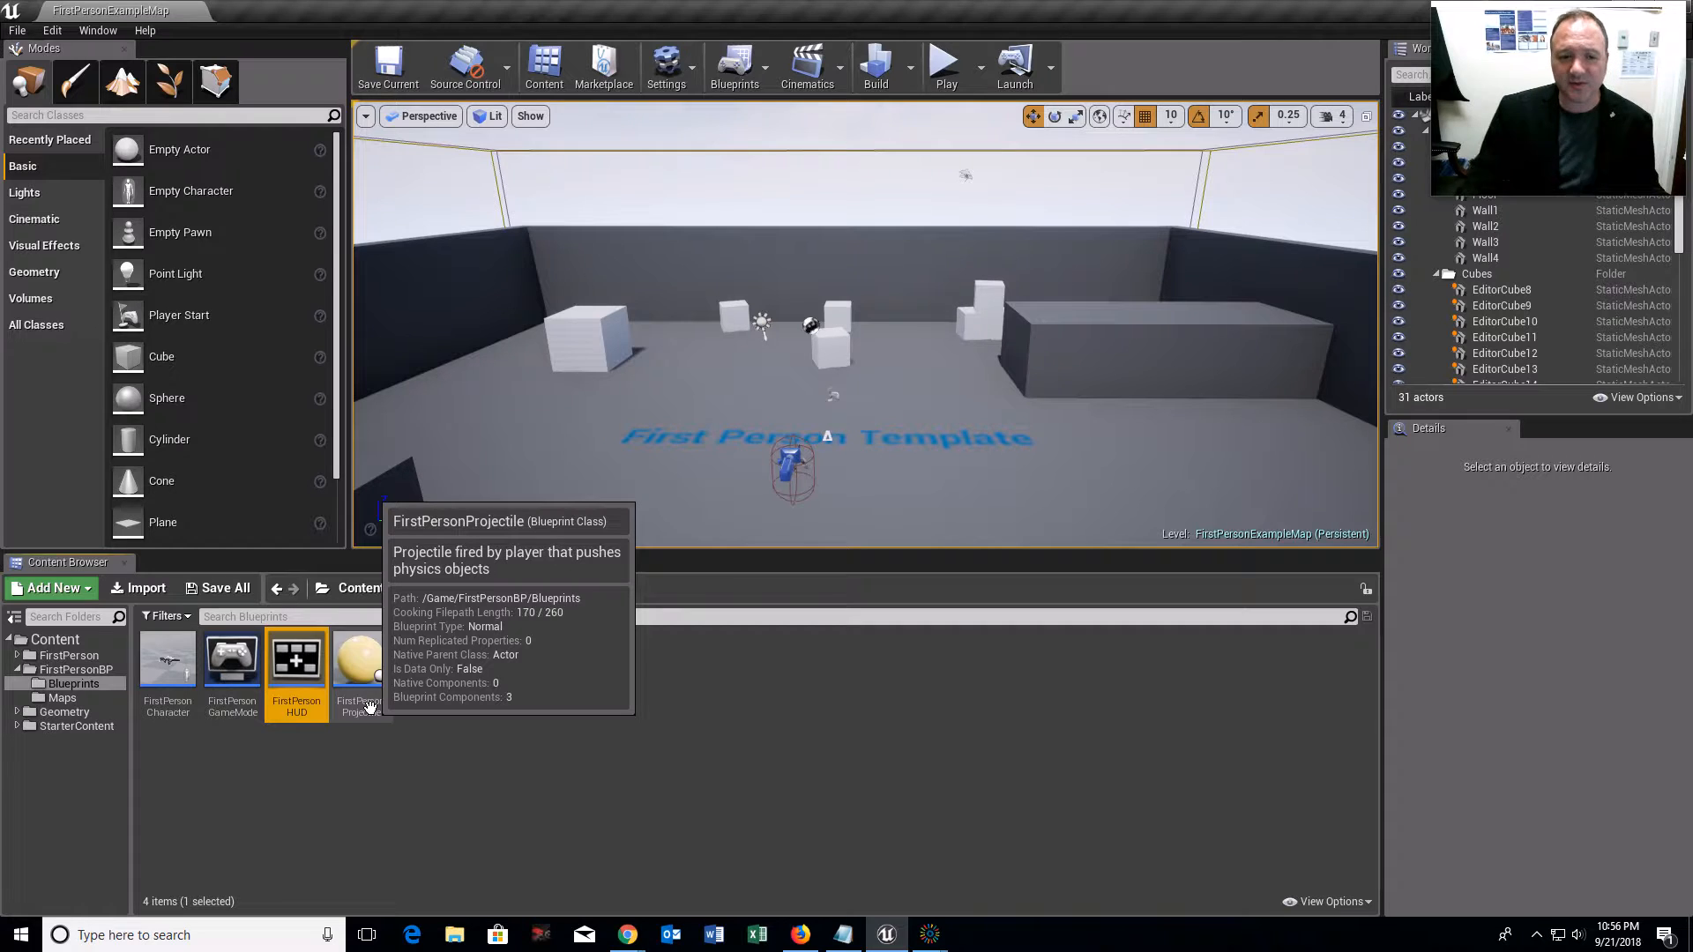
# Step: Create a new Blueprint Class in the Blueprints folder with Actor as its parent class
pyautogui.click(54, 590)
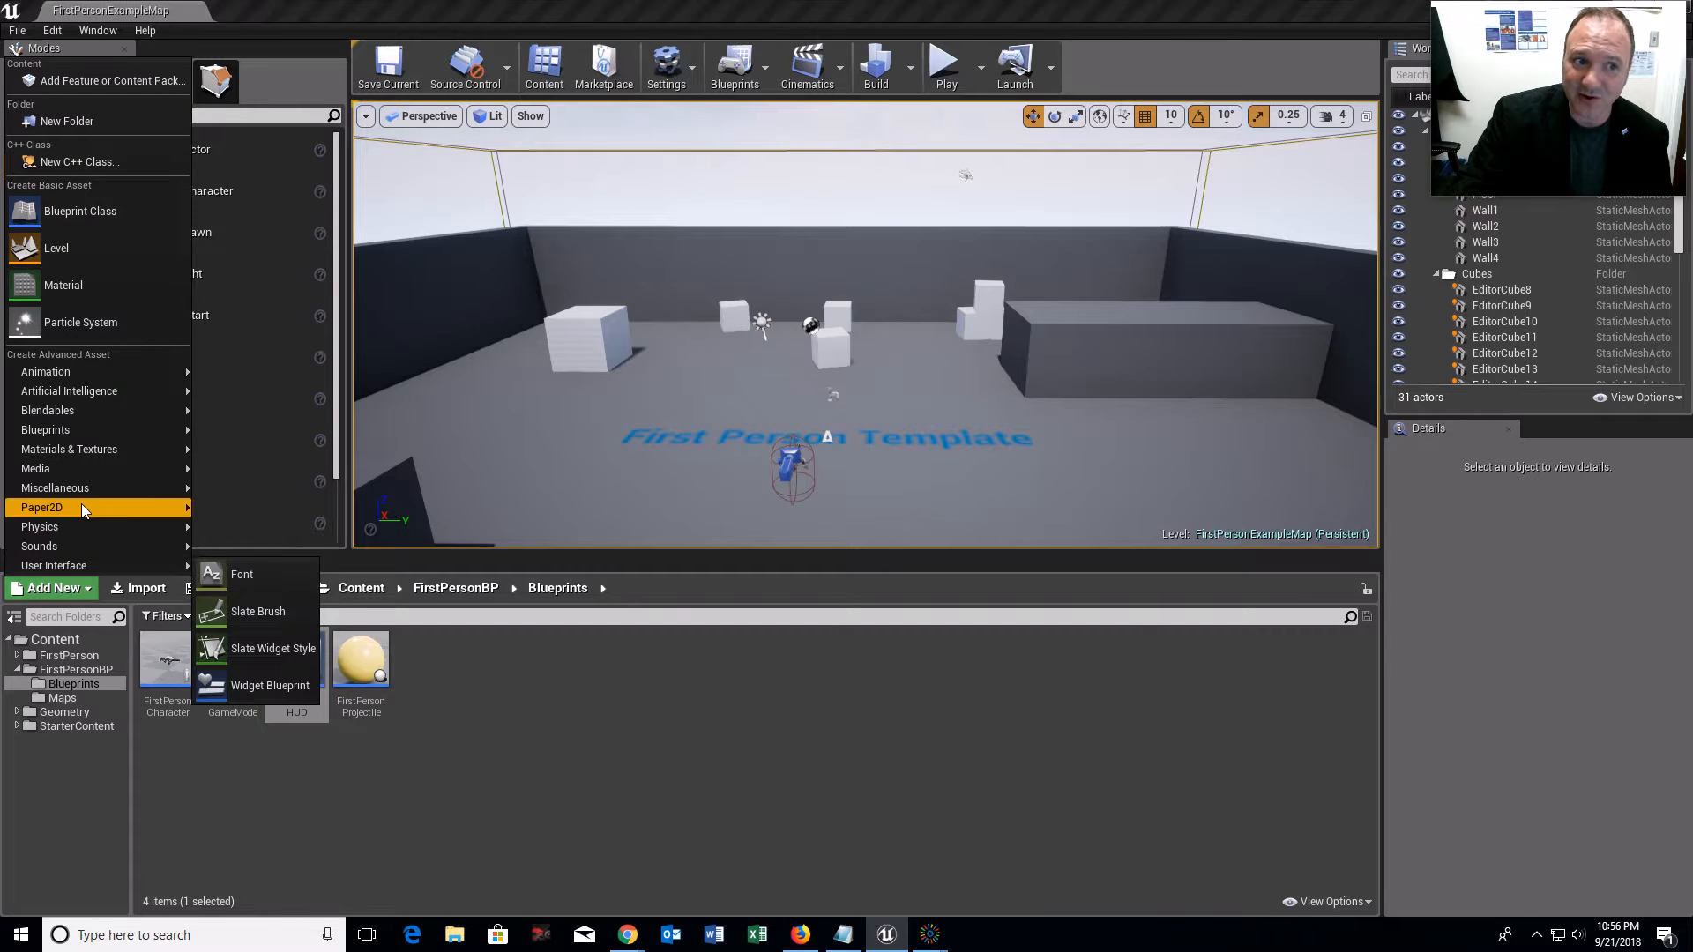
pyautogui.click(85, 216)
pyautogui.moveTo(754, 253); pyautogui.dragTo(648, 237)
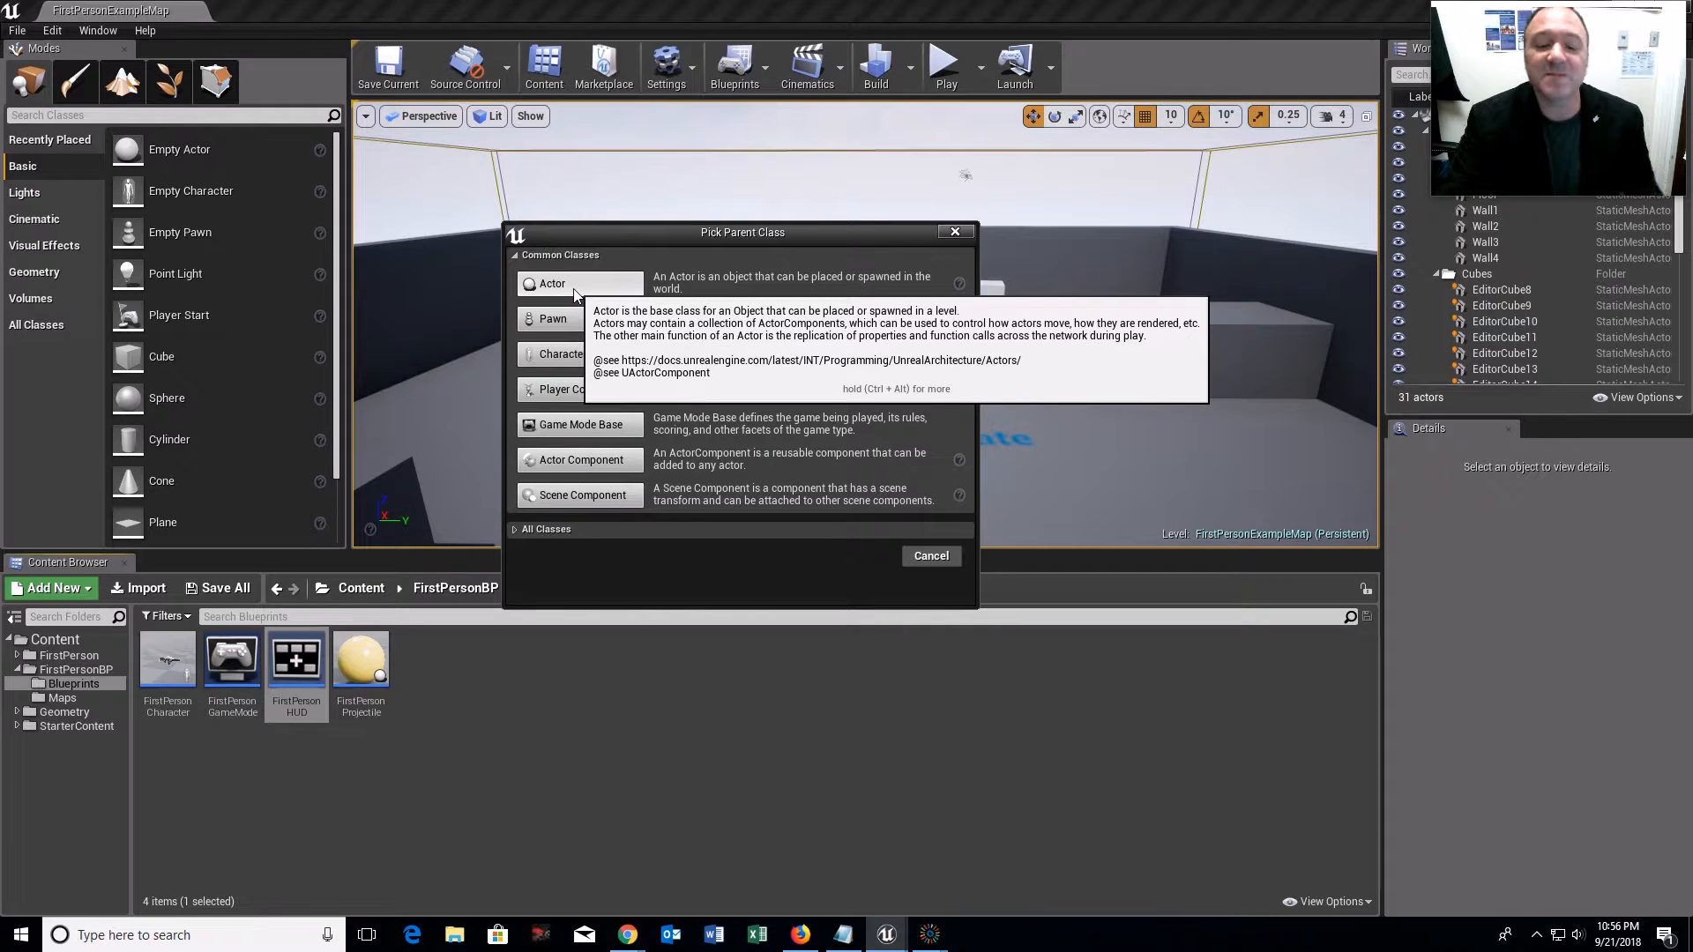
pyautogui.click(568, 286)
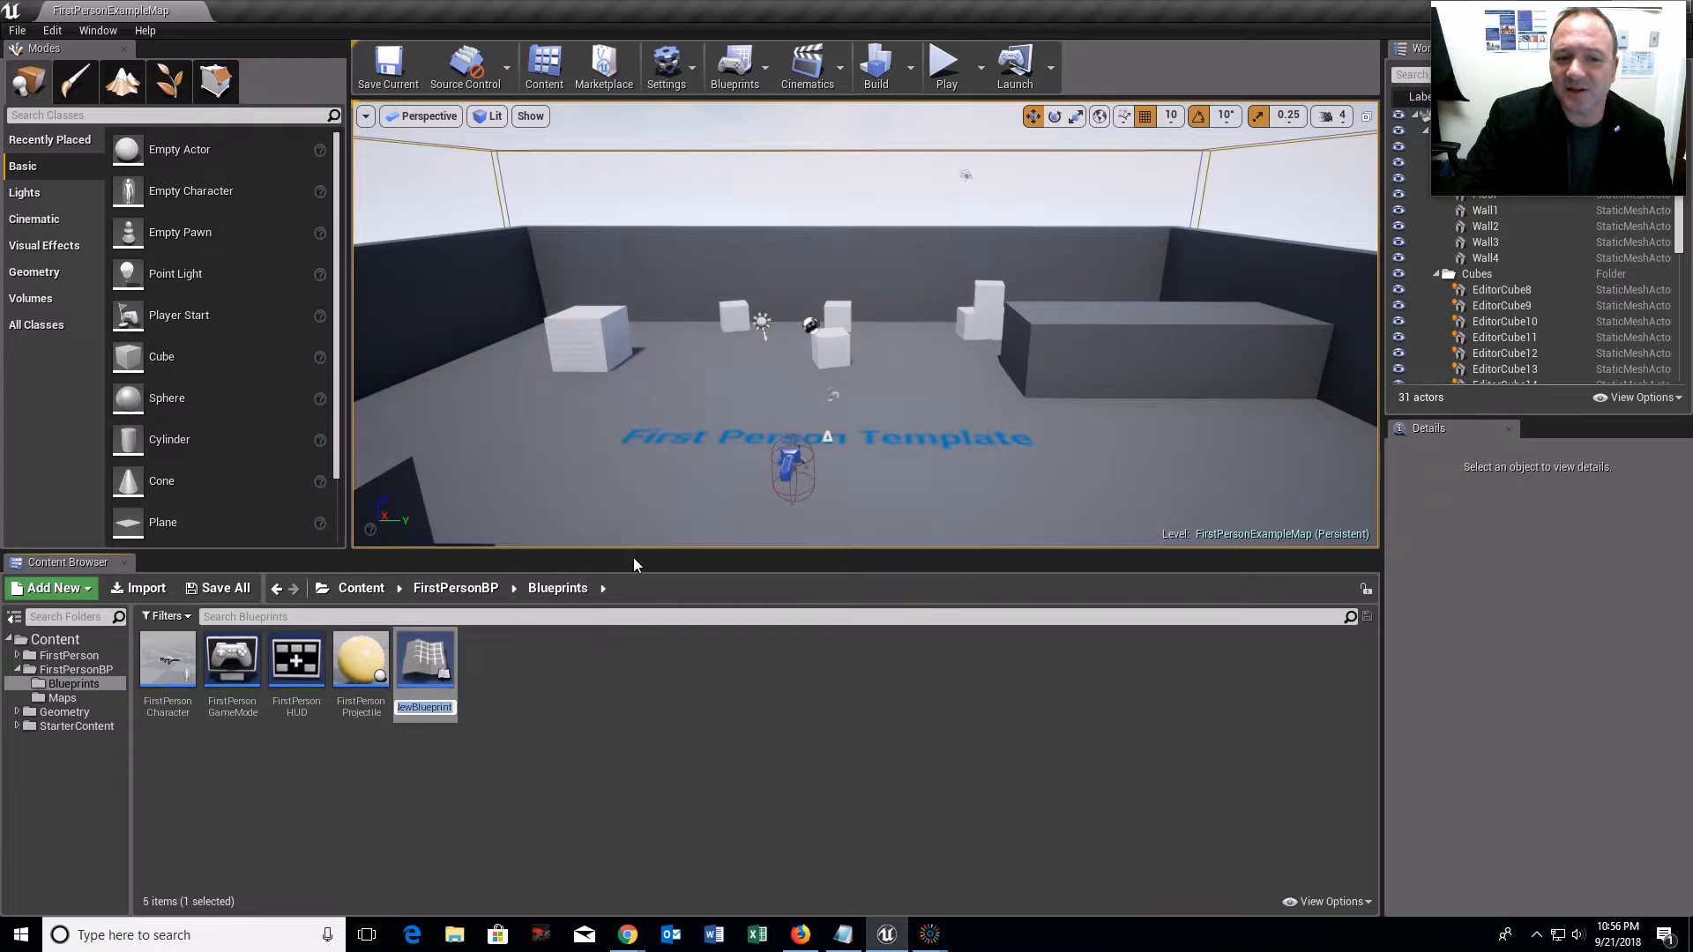
# Step: Name the new Actor blueprint Platform1BP
pyautogui.write('kl')
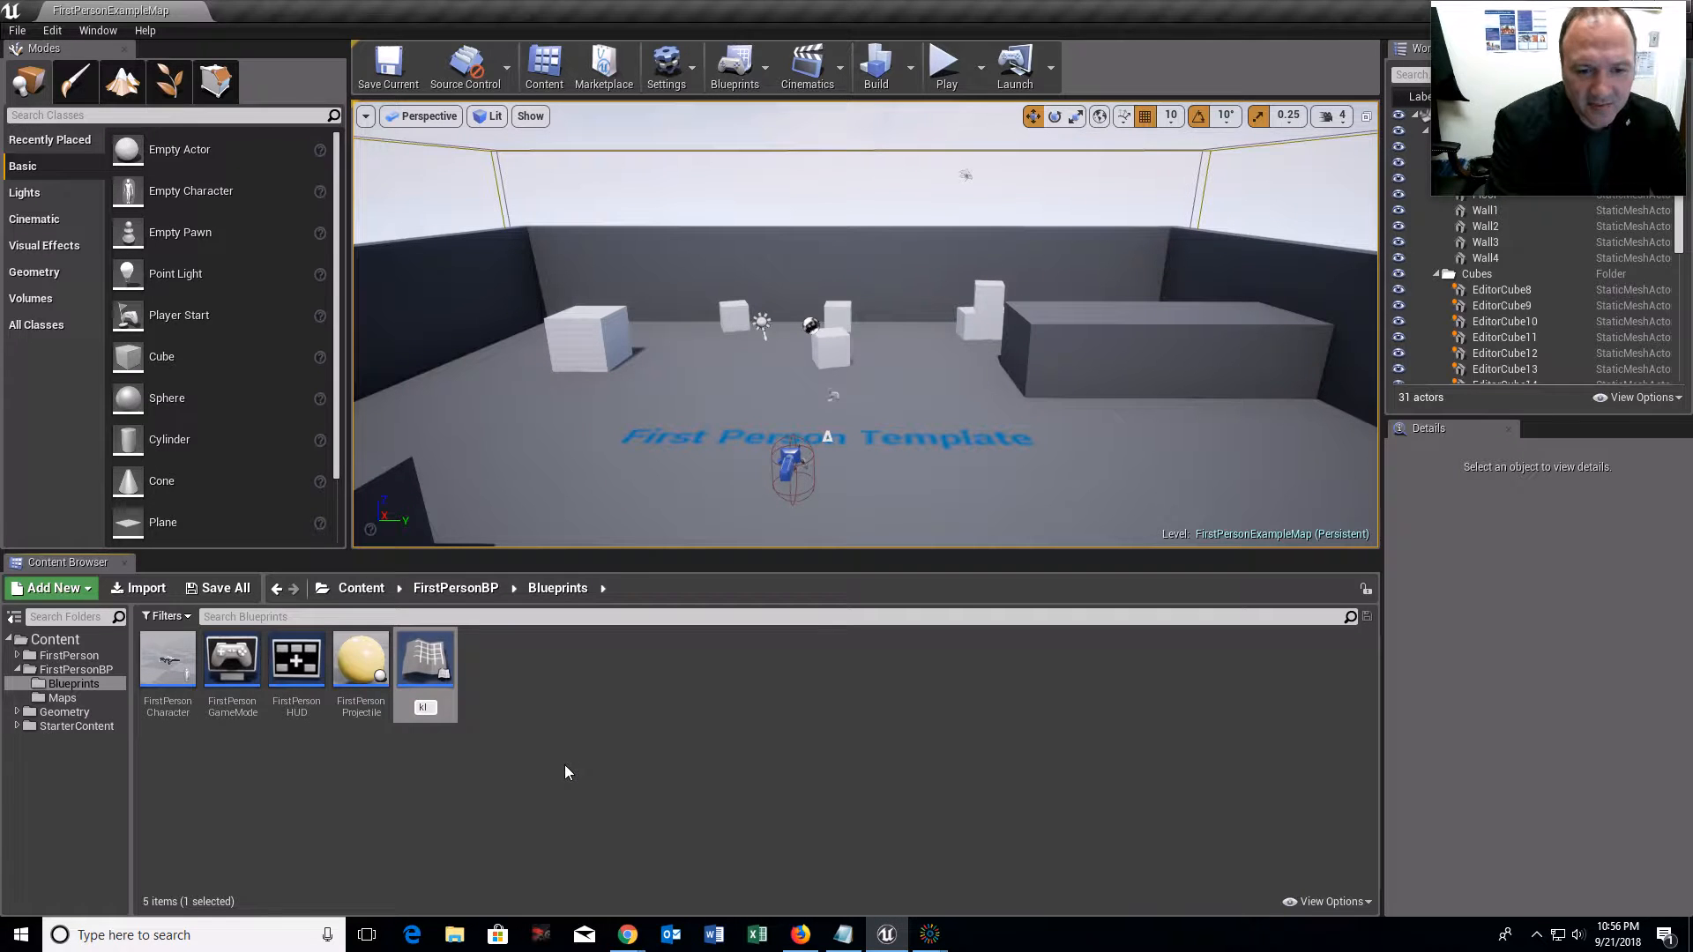
pyautogui.press('BackSpace')
pyautogui.press('BackSpace')
pyautogui.write('Plat')
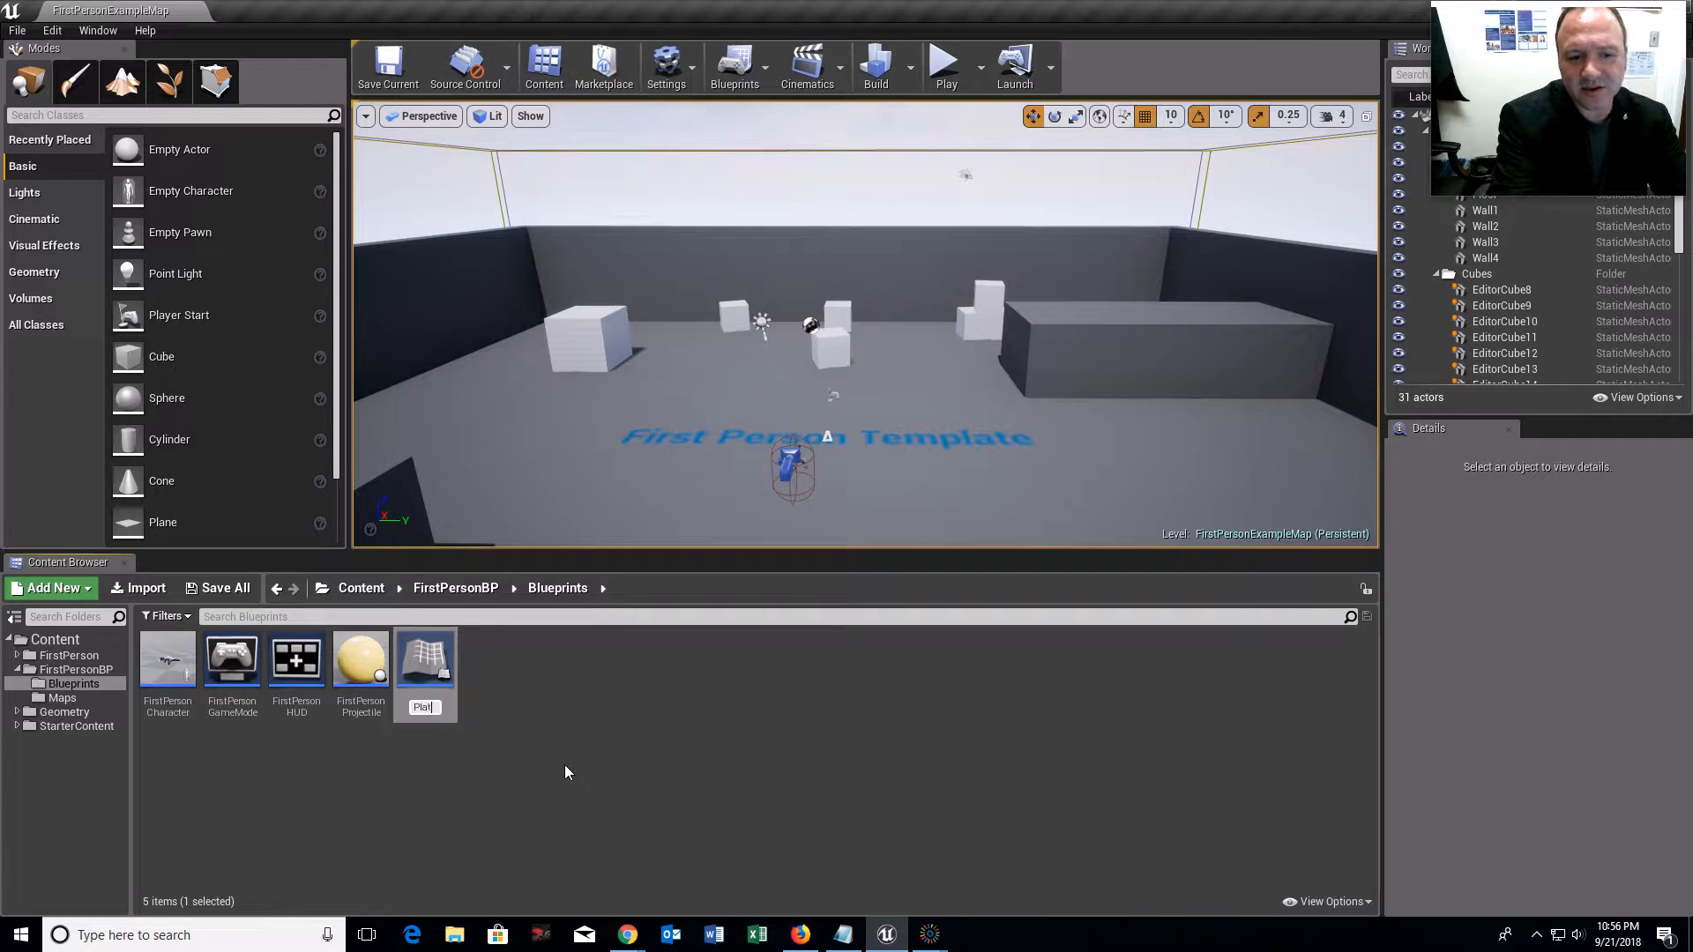
pyautogui.write('form1')
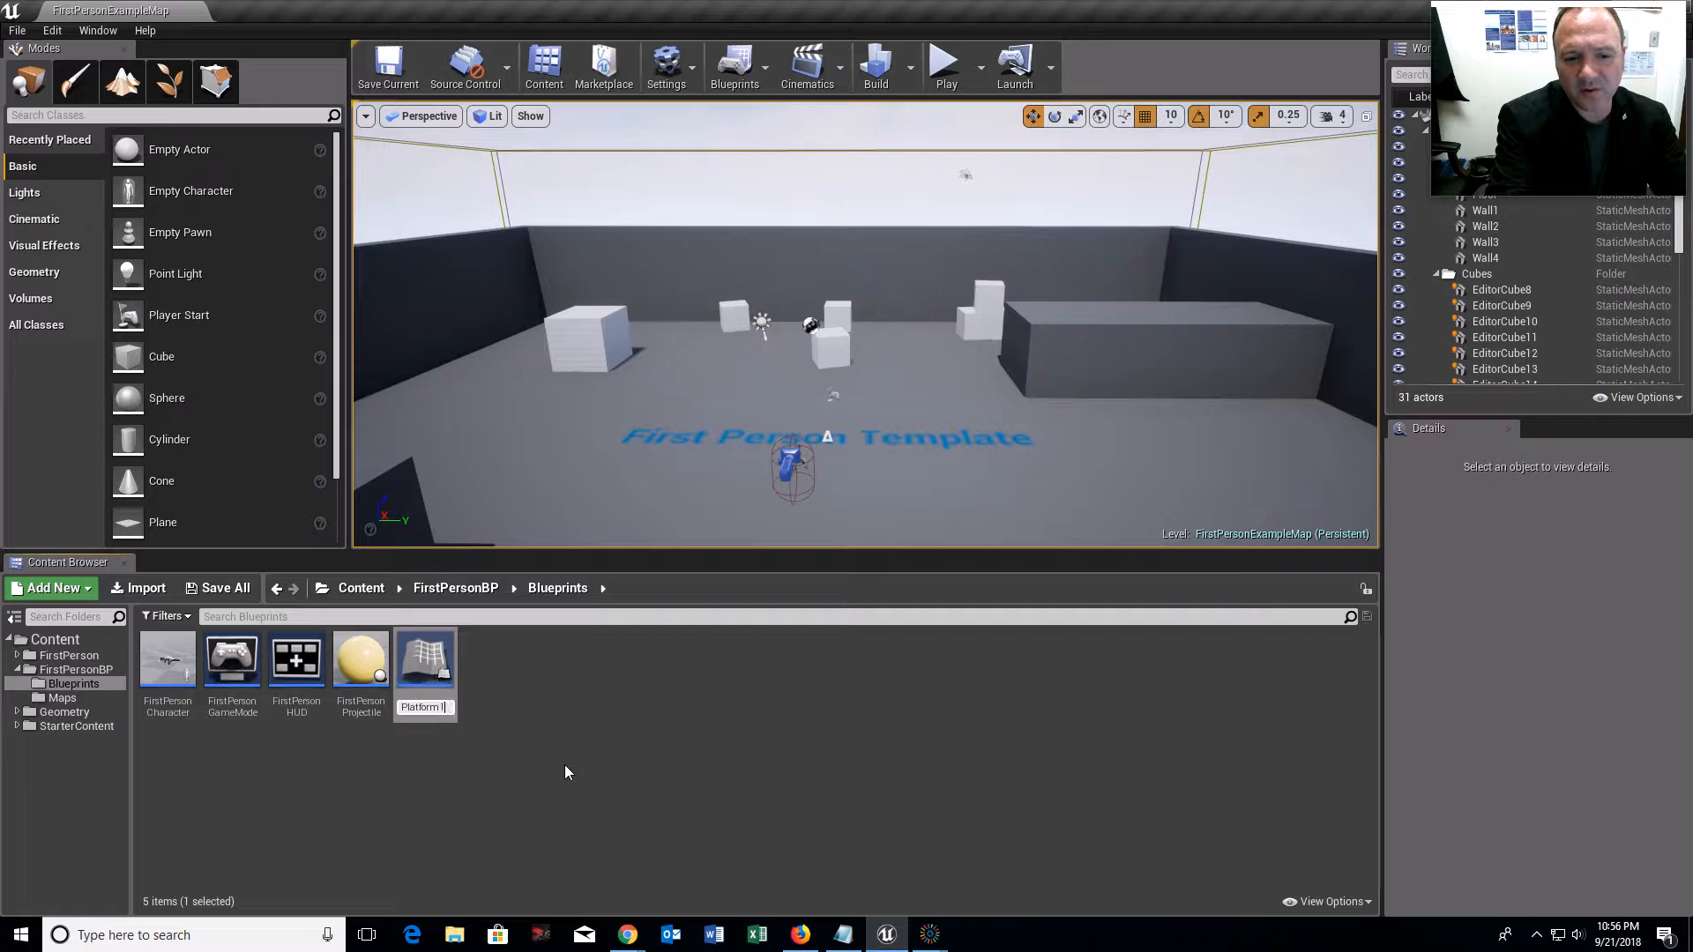
pyautogui.write('BP')
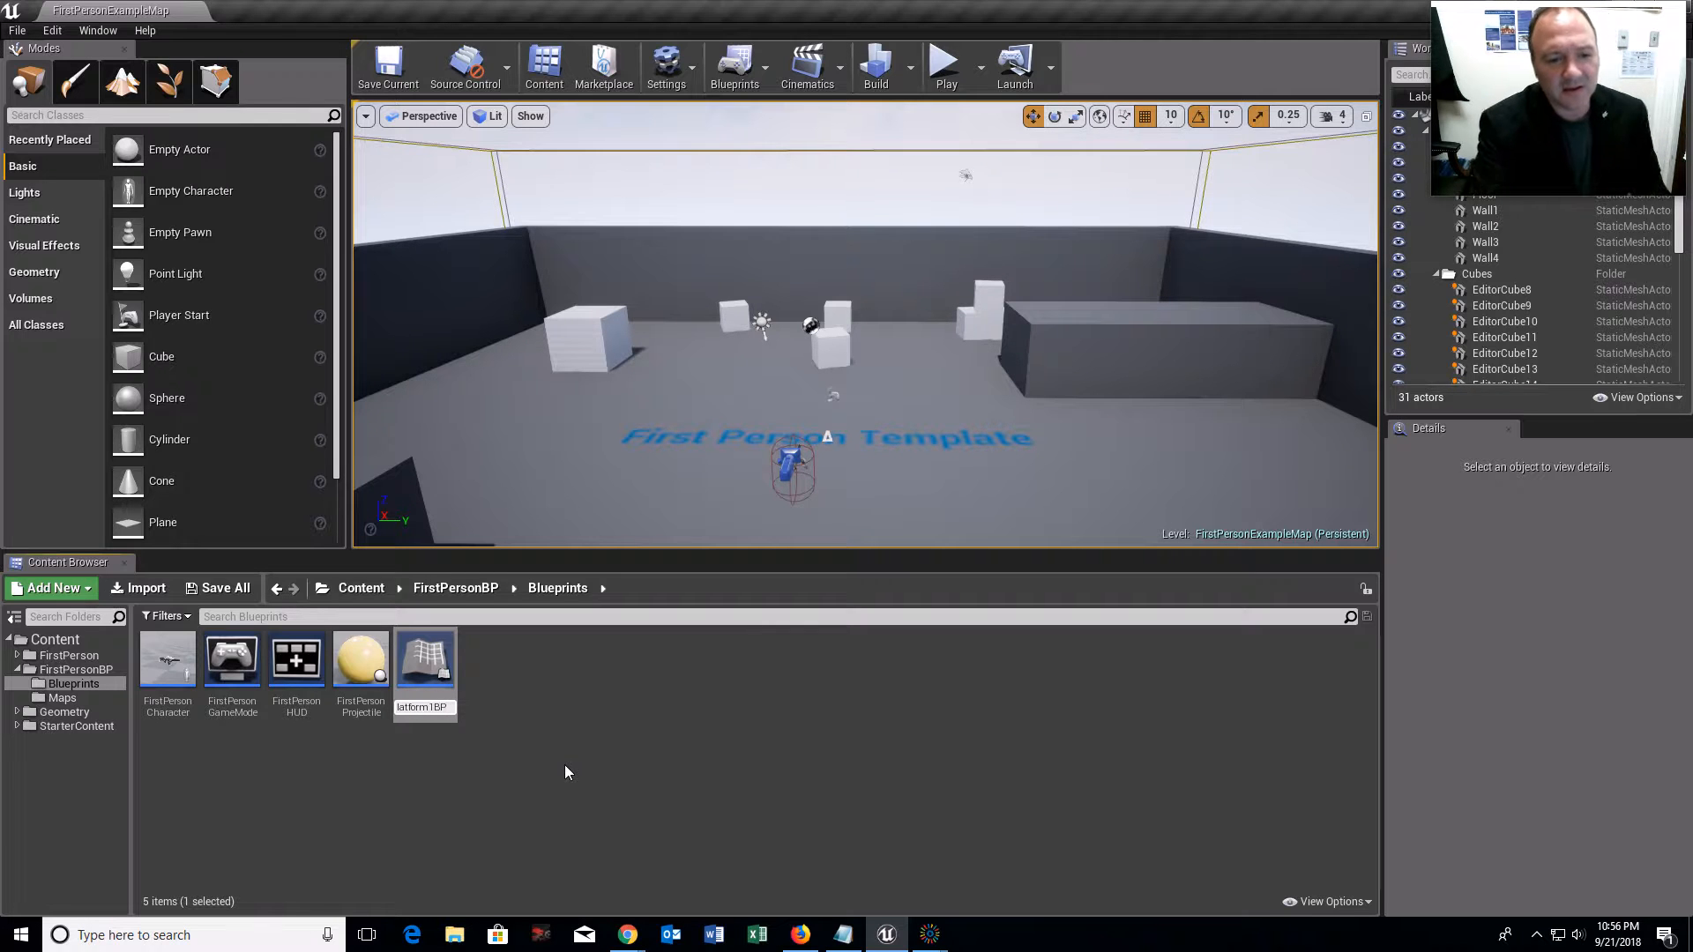
pyautogui.press('Return')
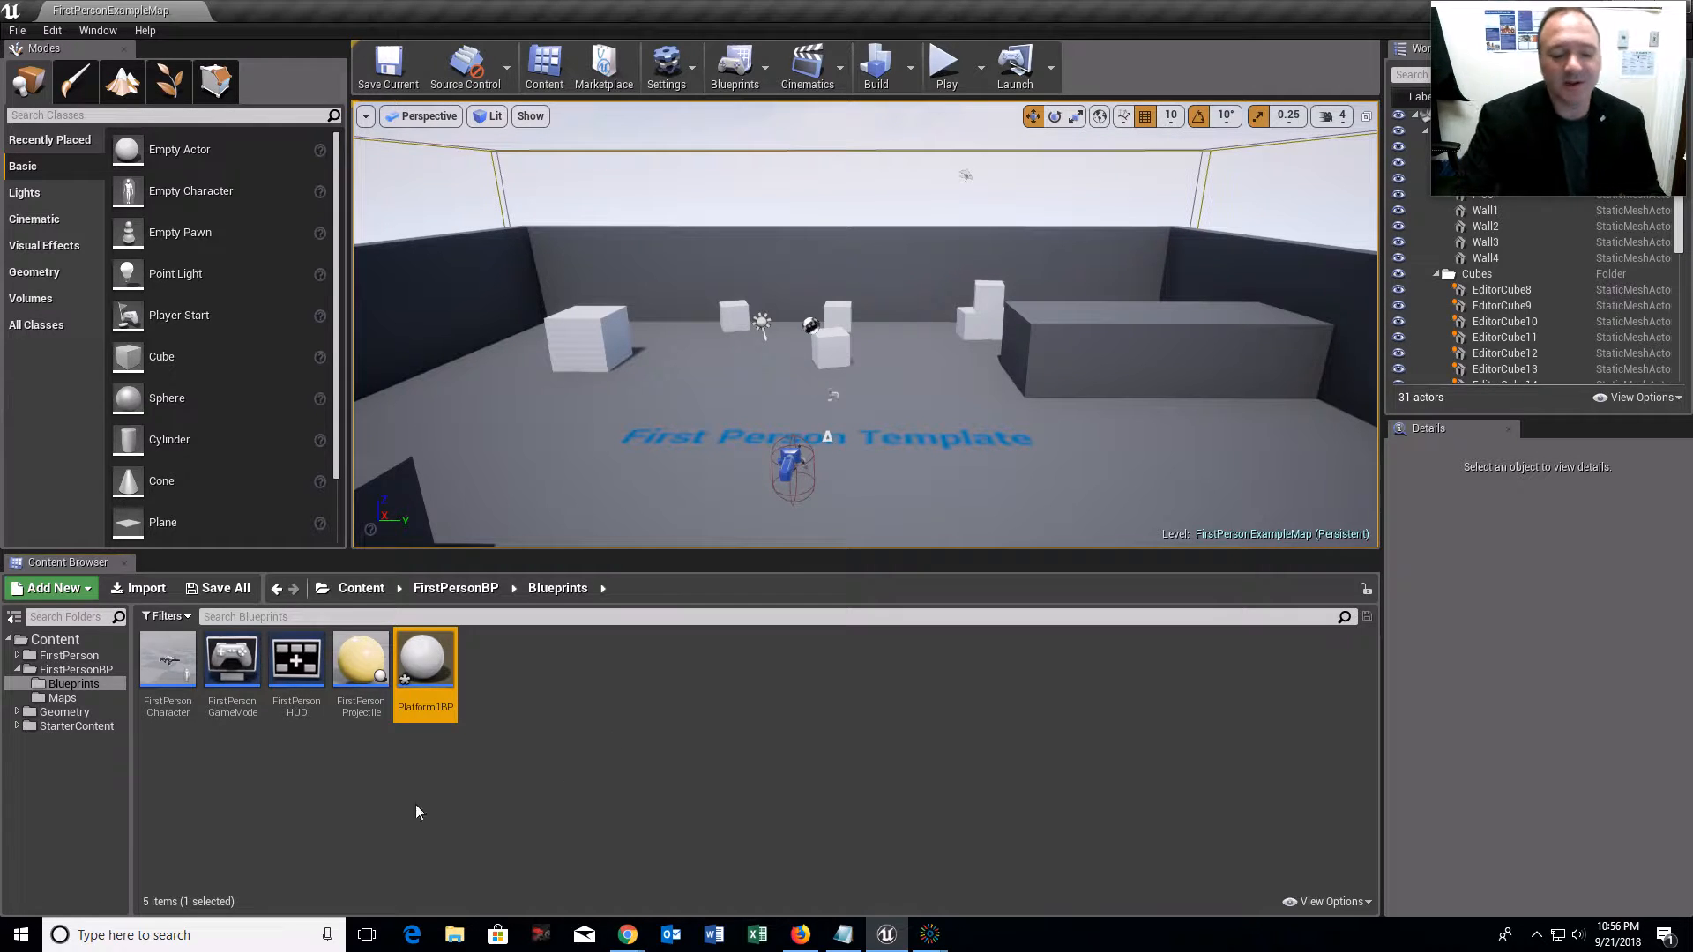
# Step: Open the Platform1BP blueprint for editing and widen its viewport area by narrowing the details area
pyautogui.moveTo(430, 658)
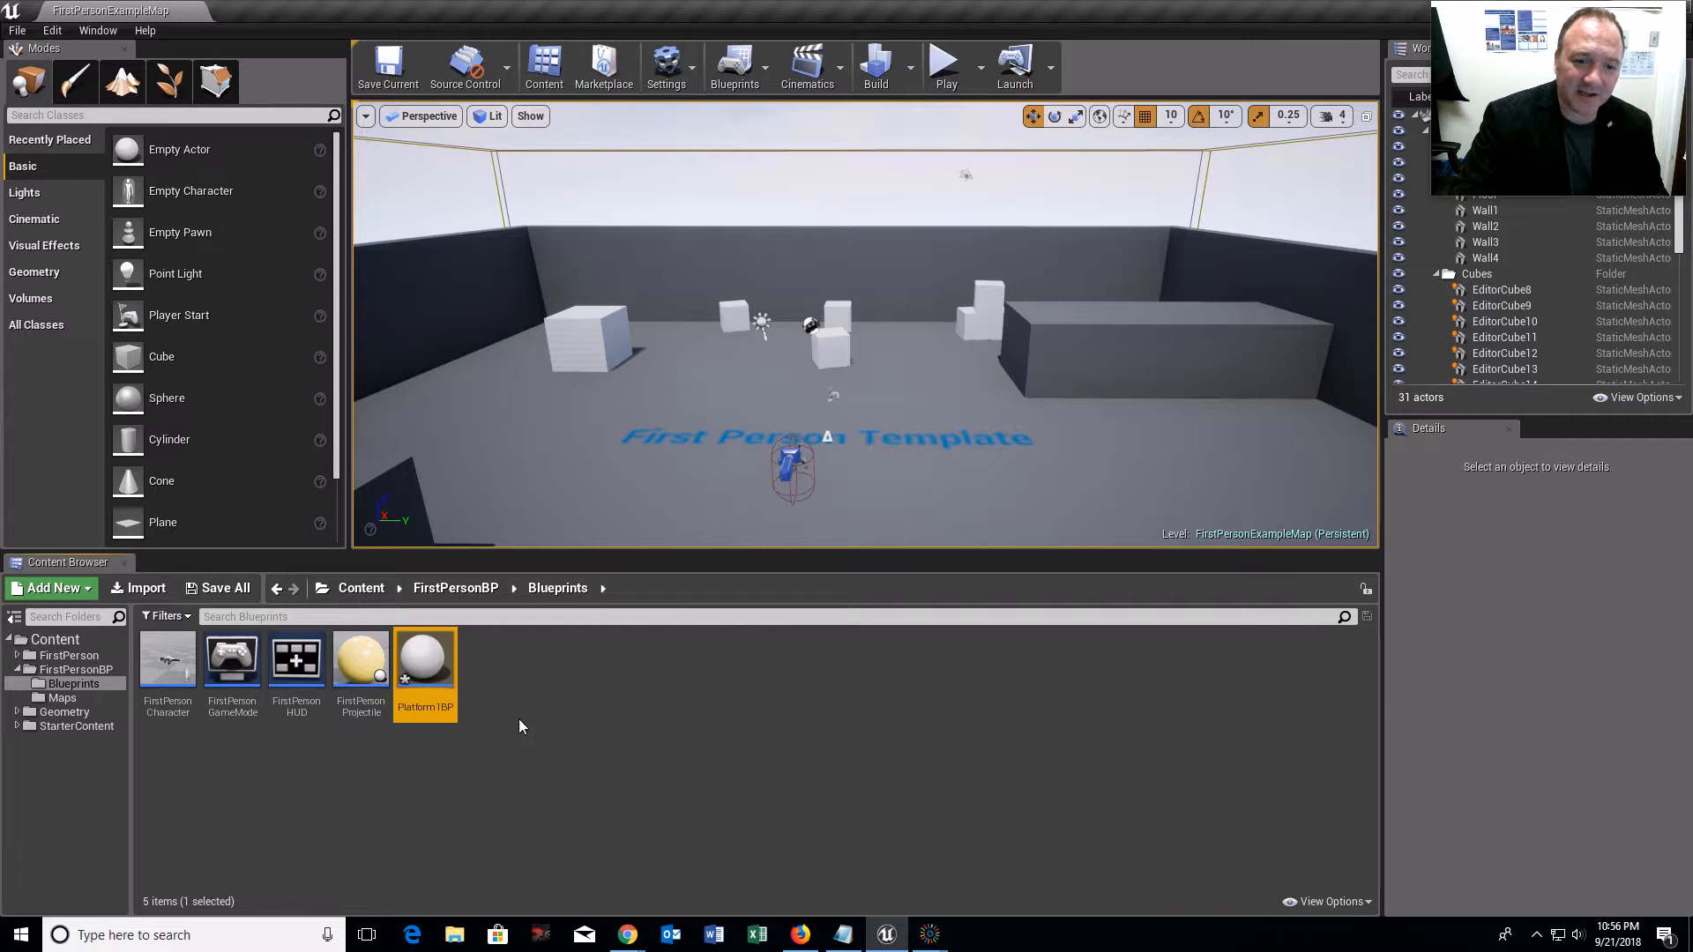
pyautogui.doubleClick(427, 661)
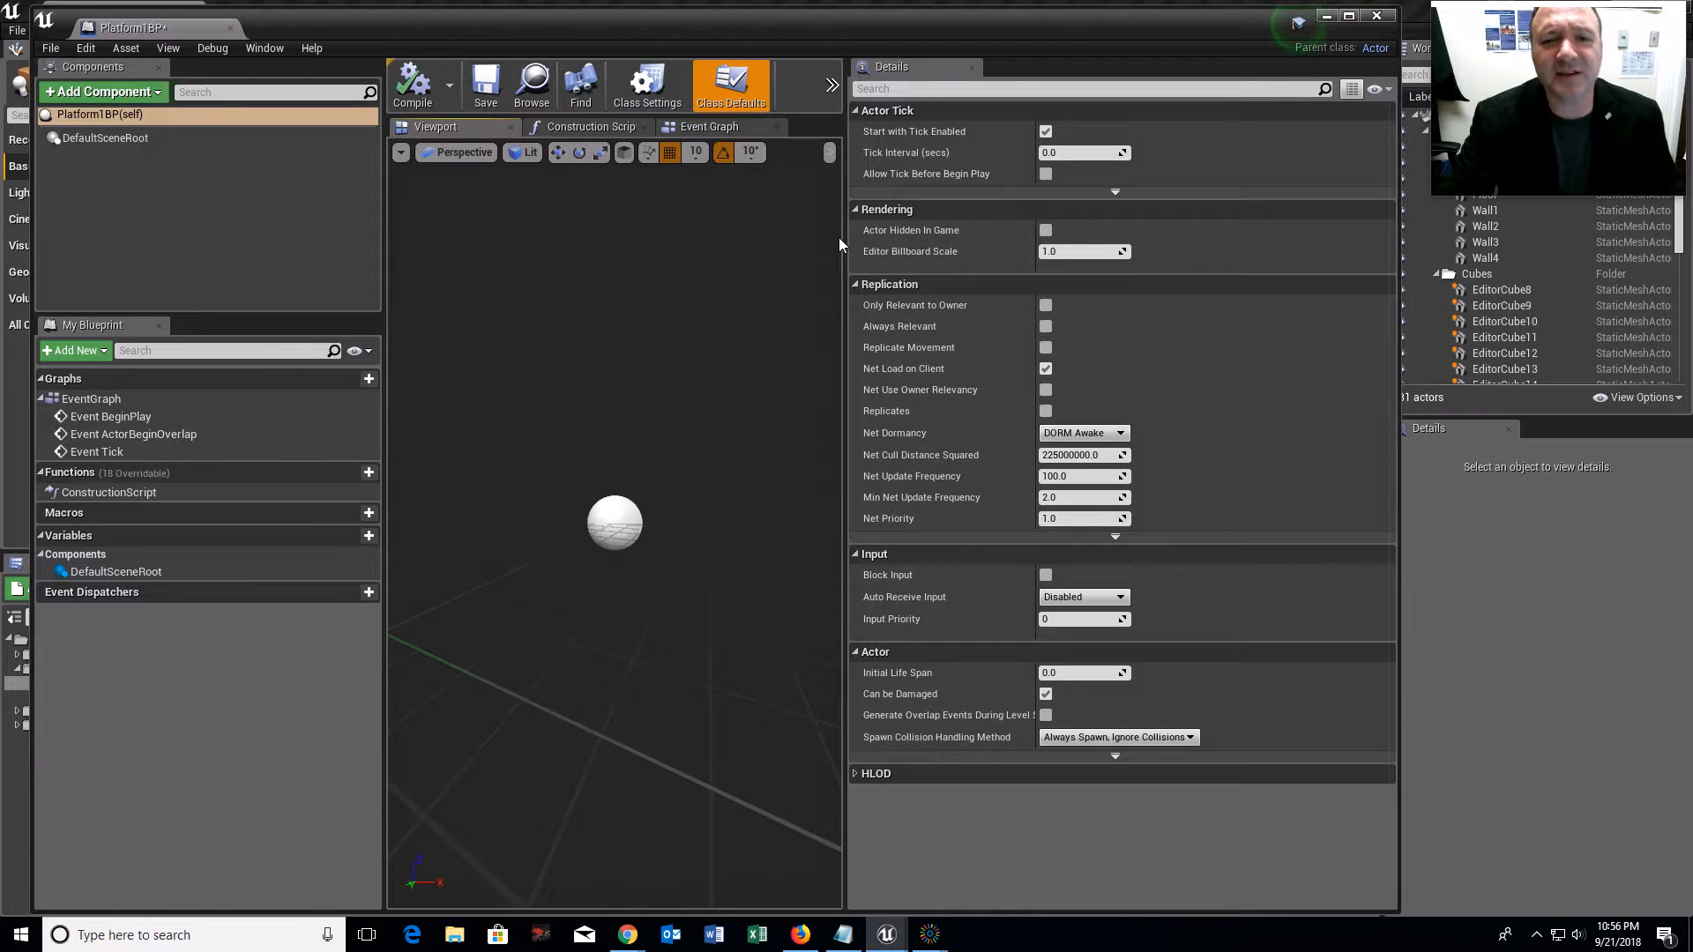
pyautogui.moveTo(842, 236); pyautogui.dragTo(1190, 236)
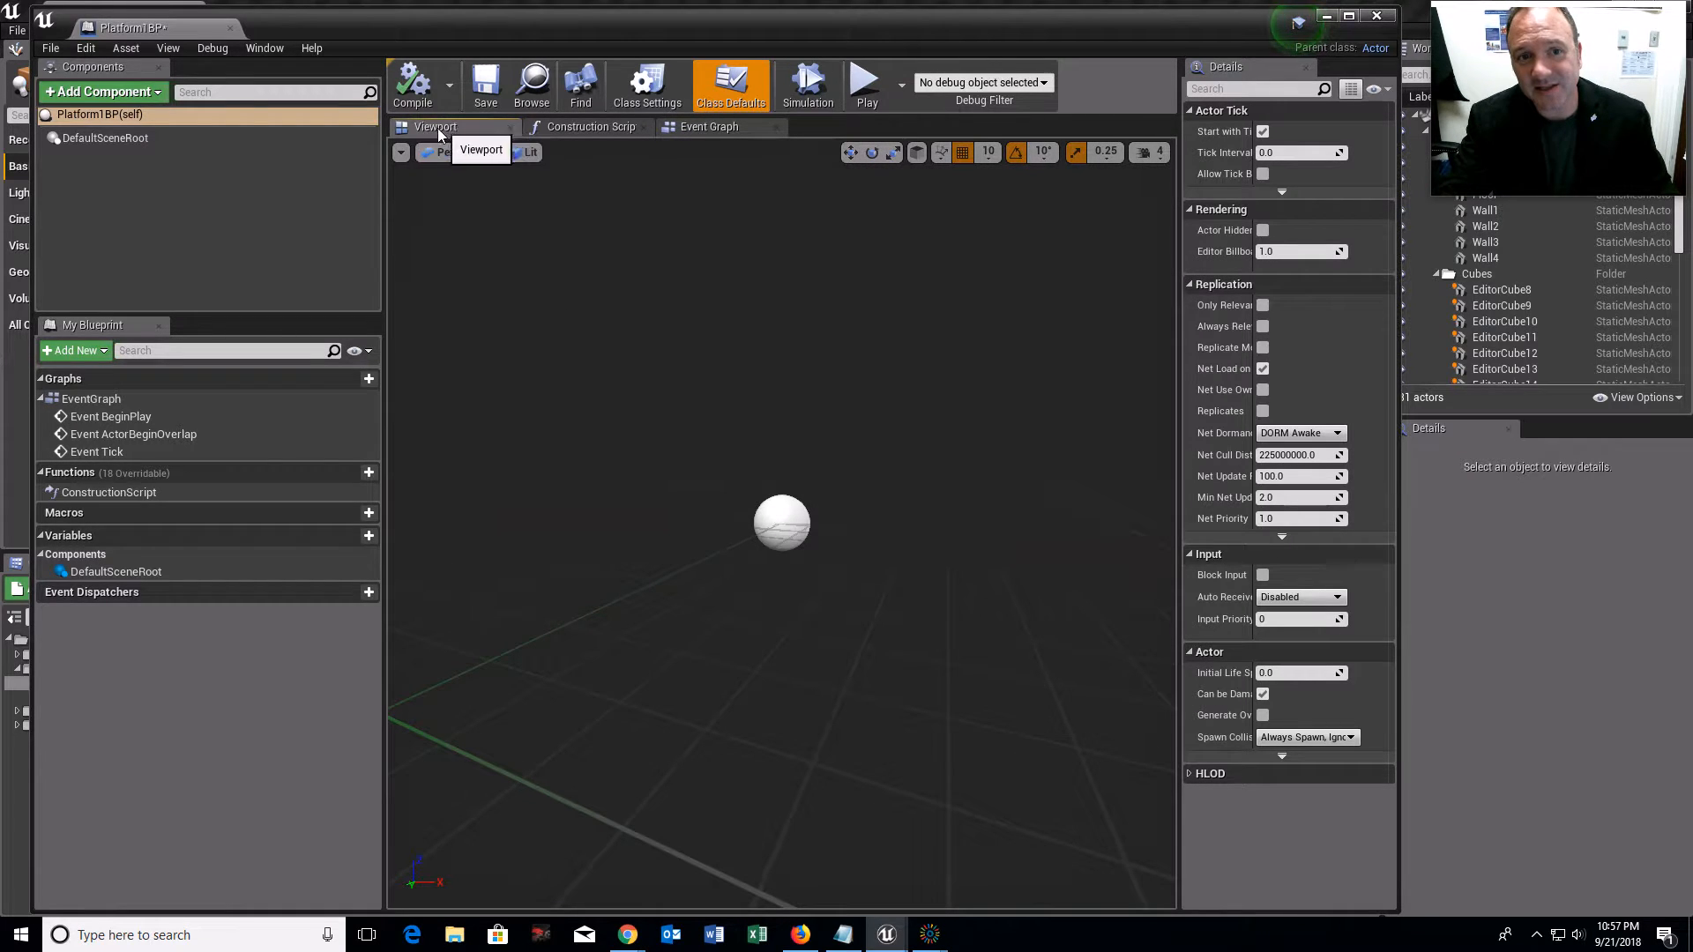
# Step: Look at the blueprint's Construction Script and Event Graph, and return to its viewport
pyautogui.click(573, 131)
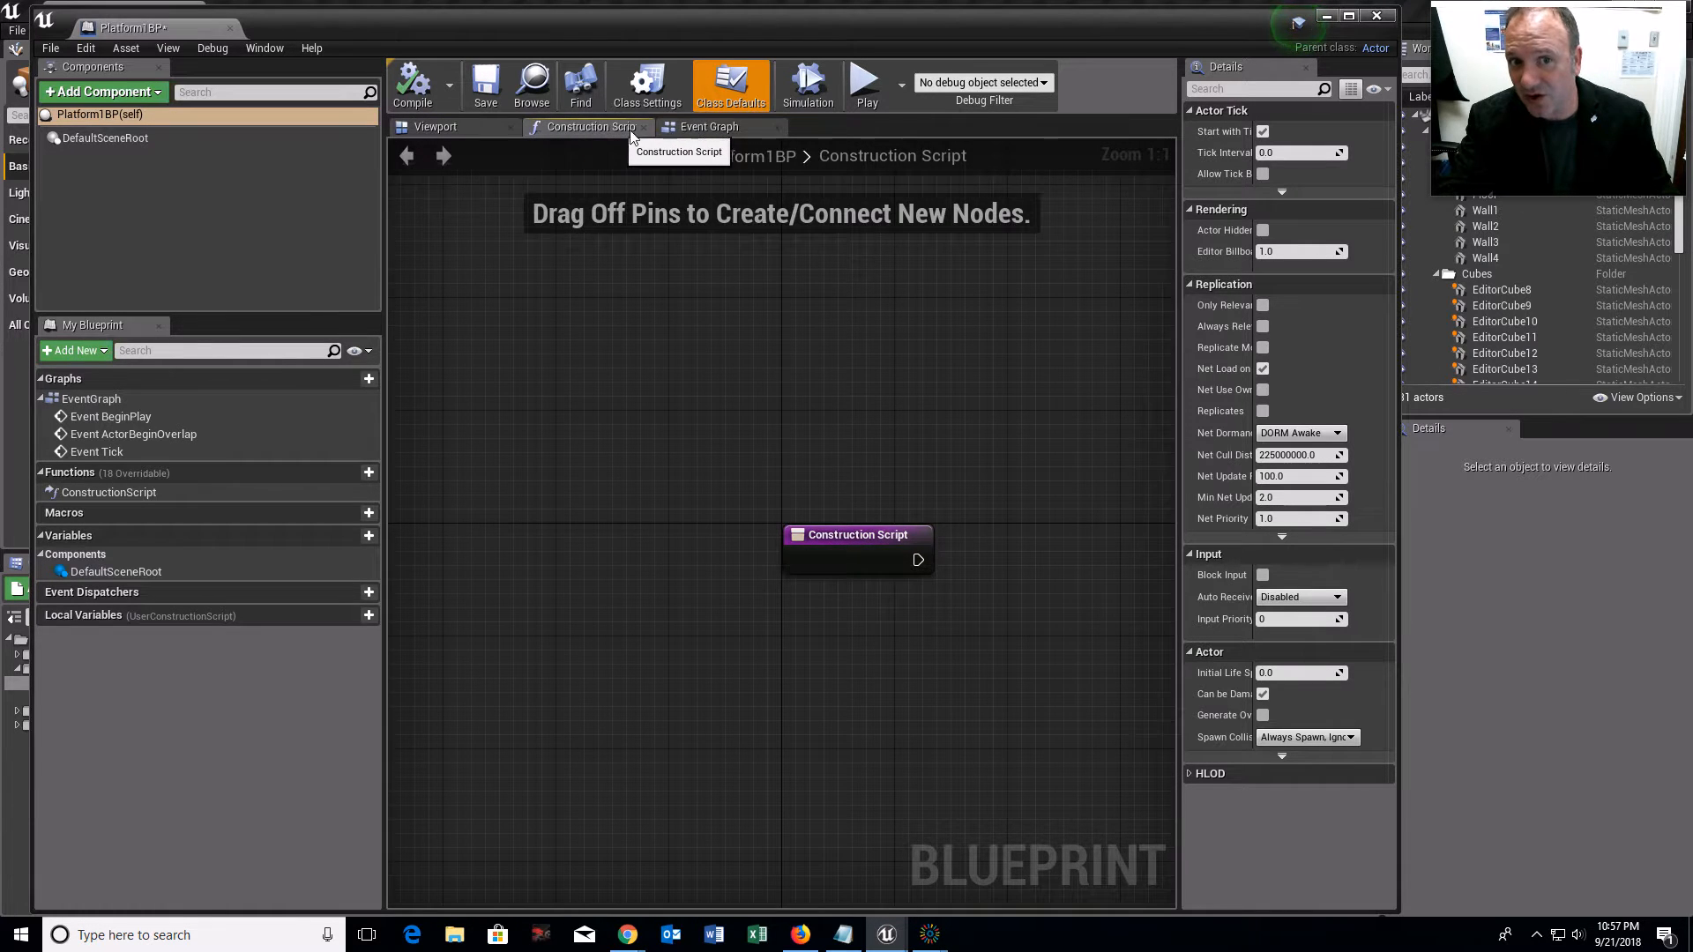
pyautogui.click(708, 129)
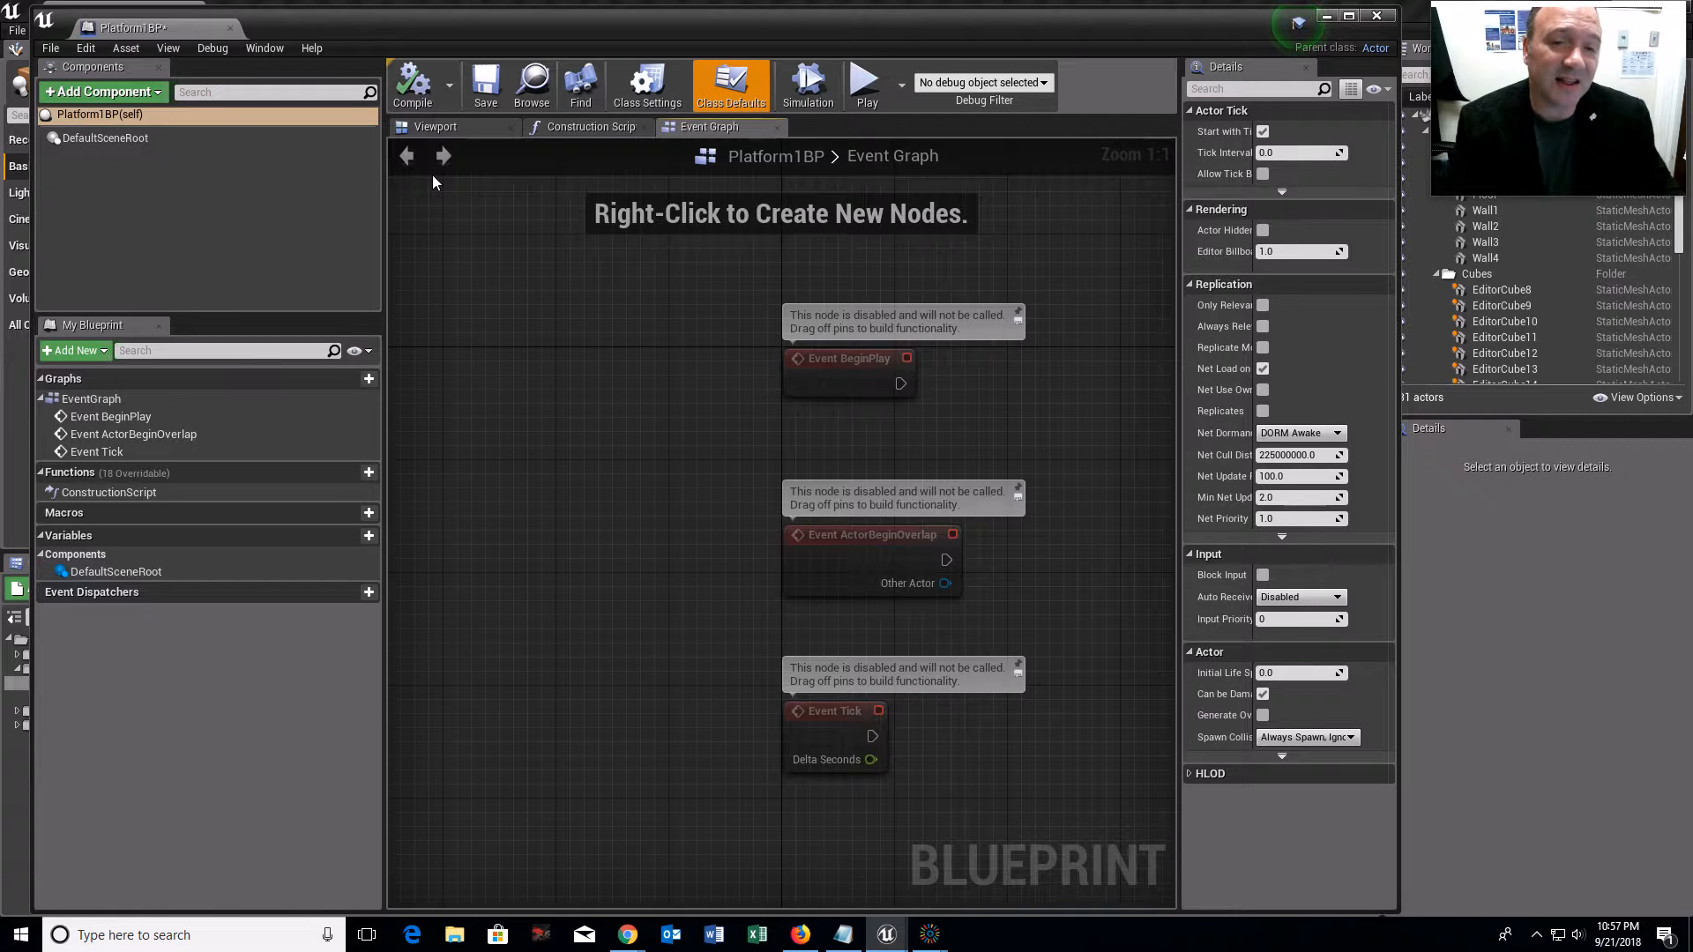
pyautogui.click(464, 125)
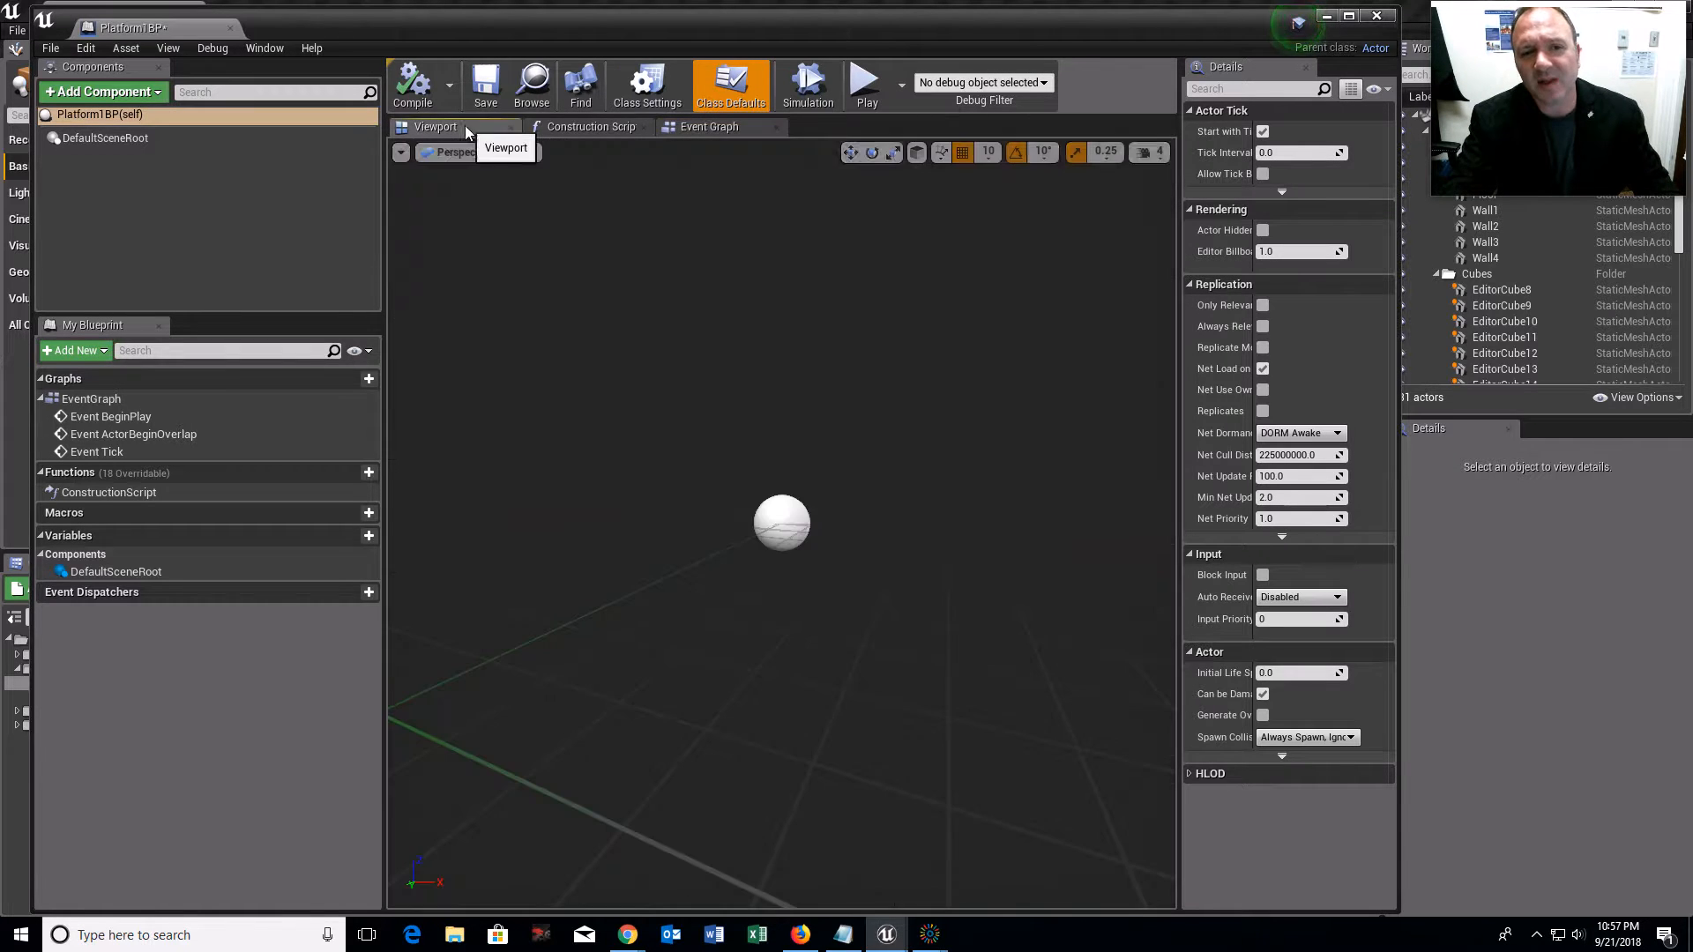
# Step: Select the default scene root sphere and reposition the blueprint editor window slightly over the level editor
pyautogui.click(793, 524)
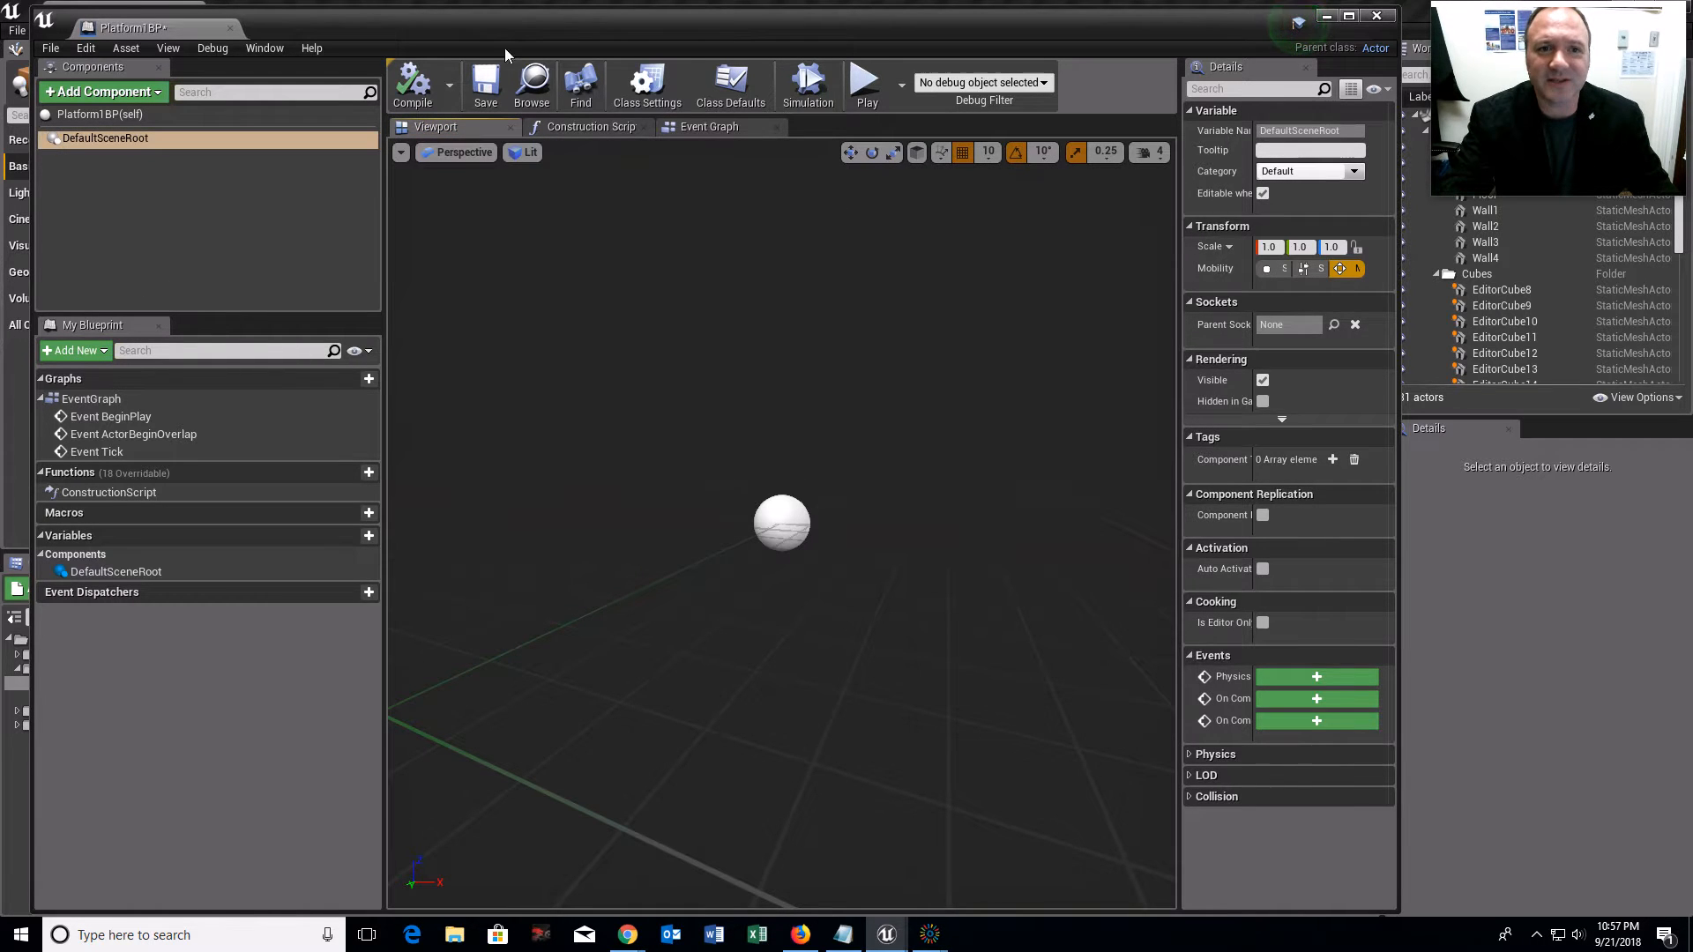
pyautogui.moveTo(451, 23); pyautogui.dragTo(631, 56)
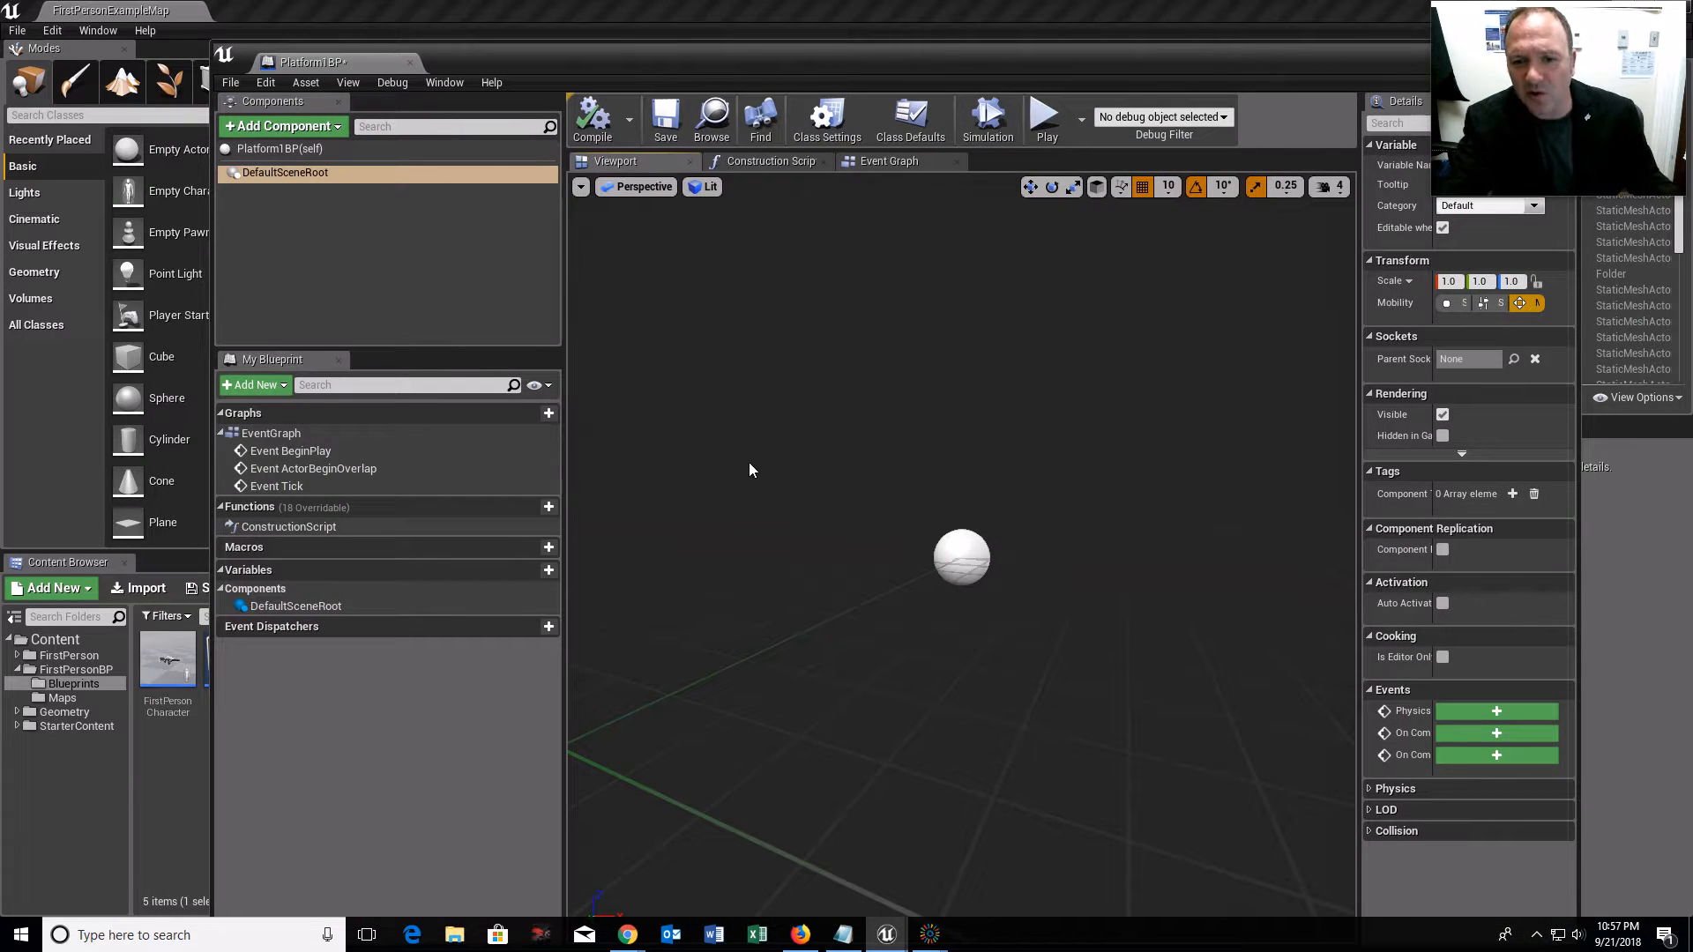
pyautogui.moveTo(773, 67); pyautogui.dragTo(601, 39)
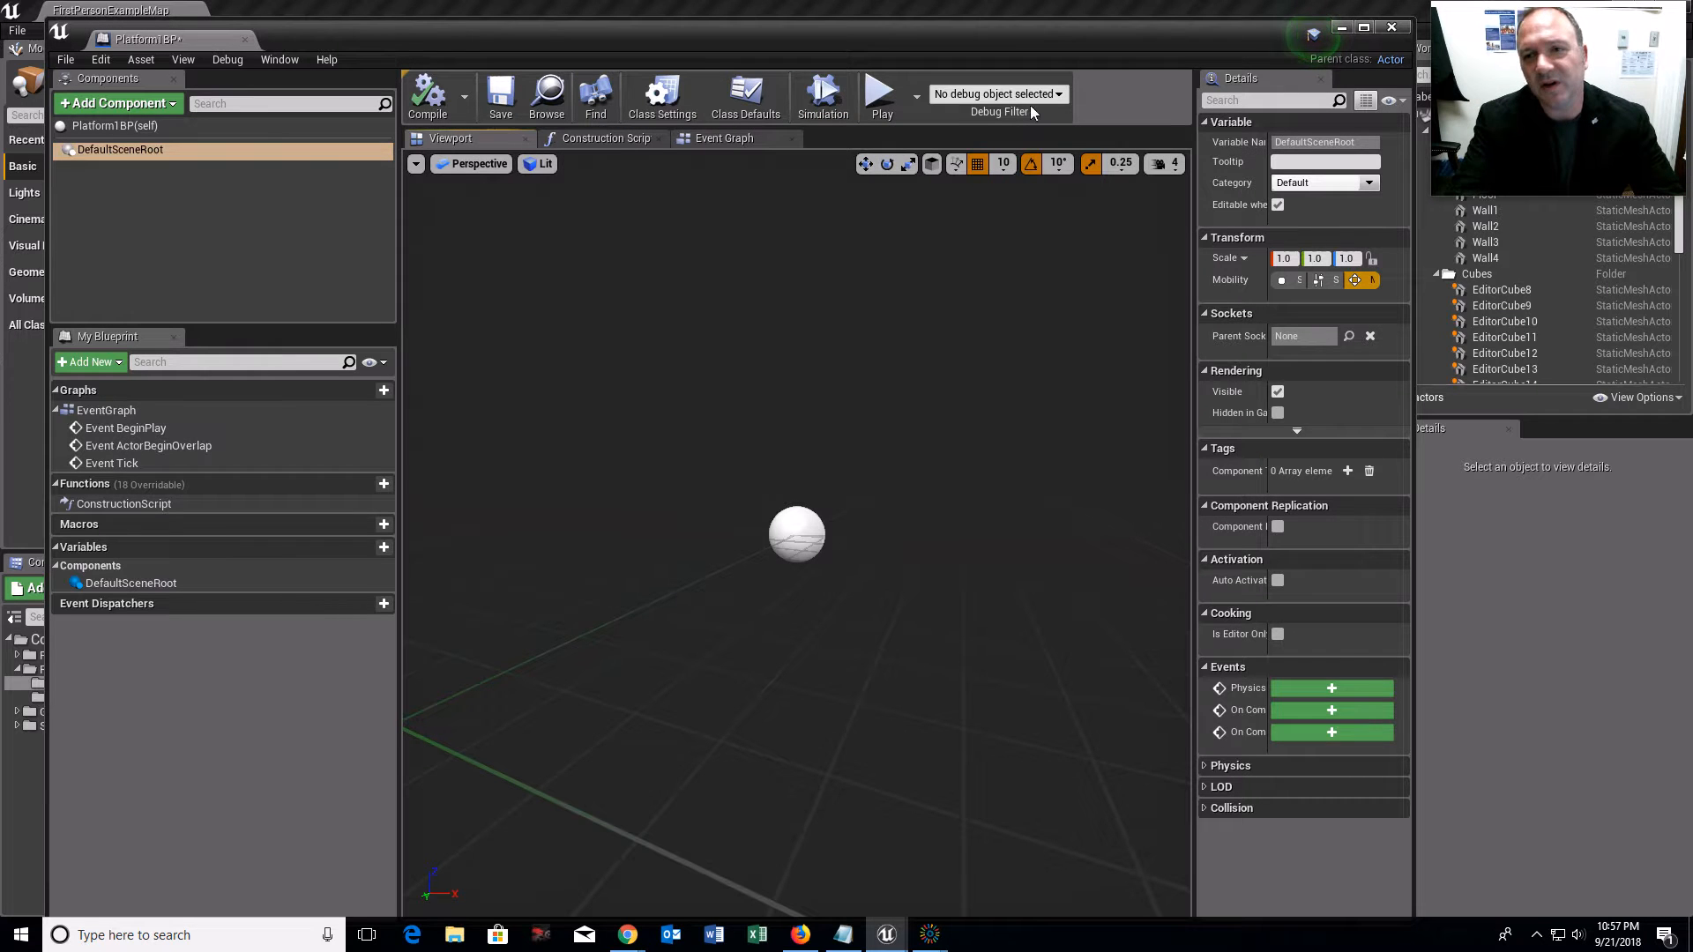
pyautogui.moveTo(1014, 35); pyautogui.dragTo(1042, 31)
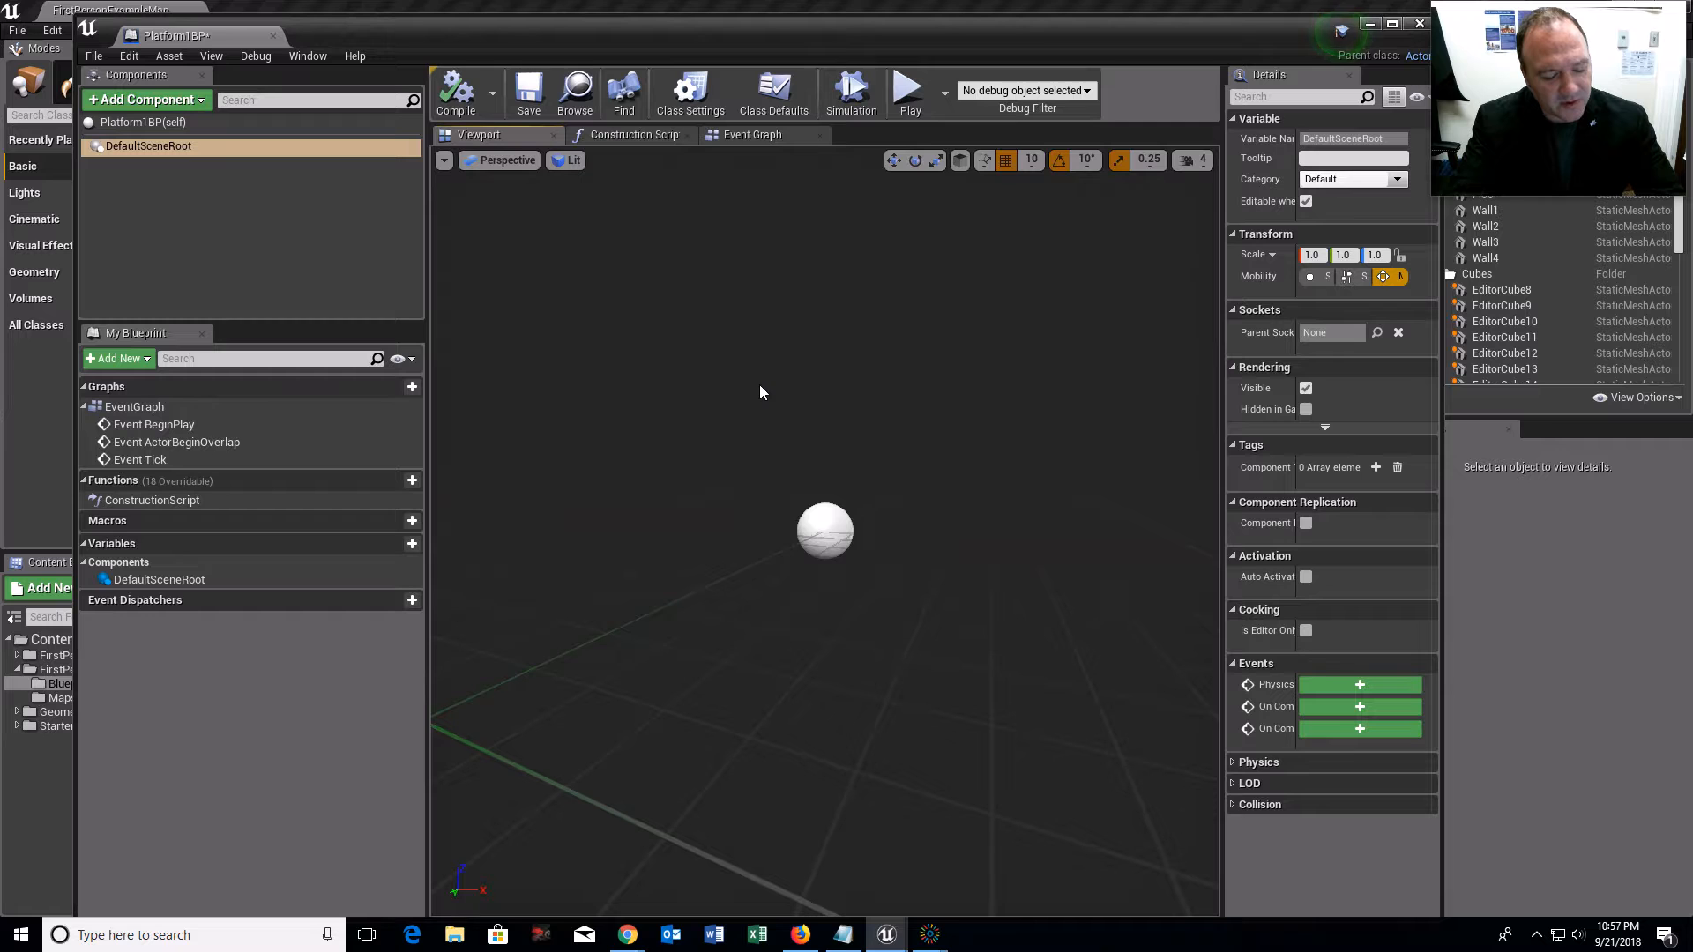
# Step: Add a Static Mesh component under DefaultSceneRoot in the Platform1BP blueprint
pyautogui.click(137, 148)
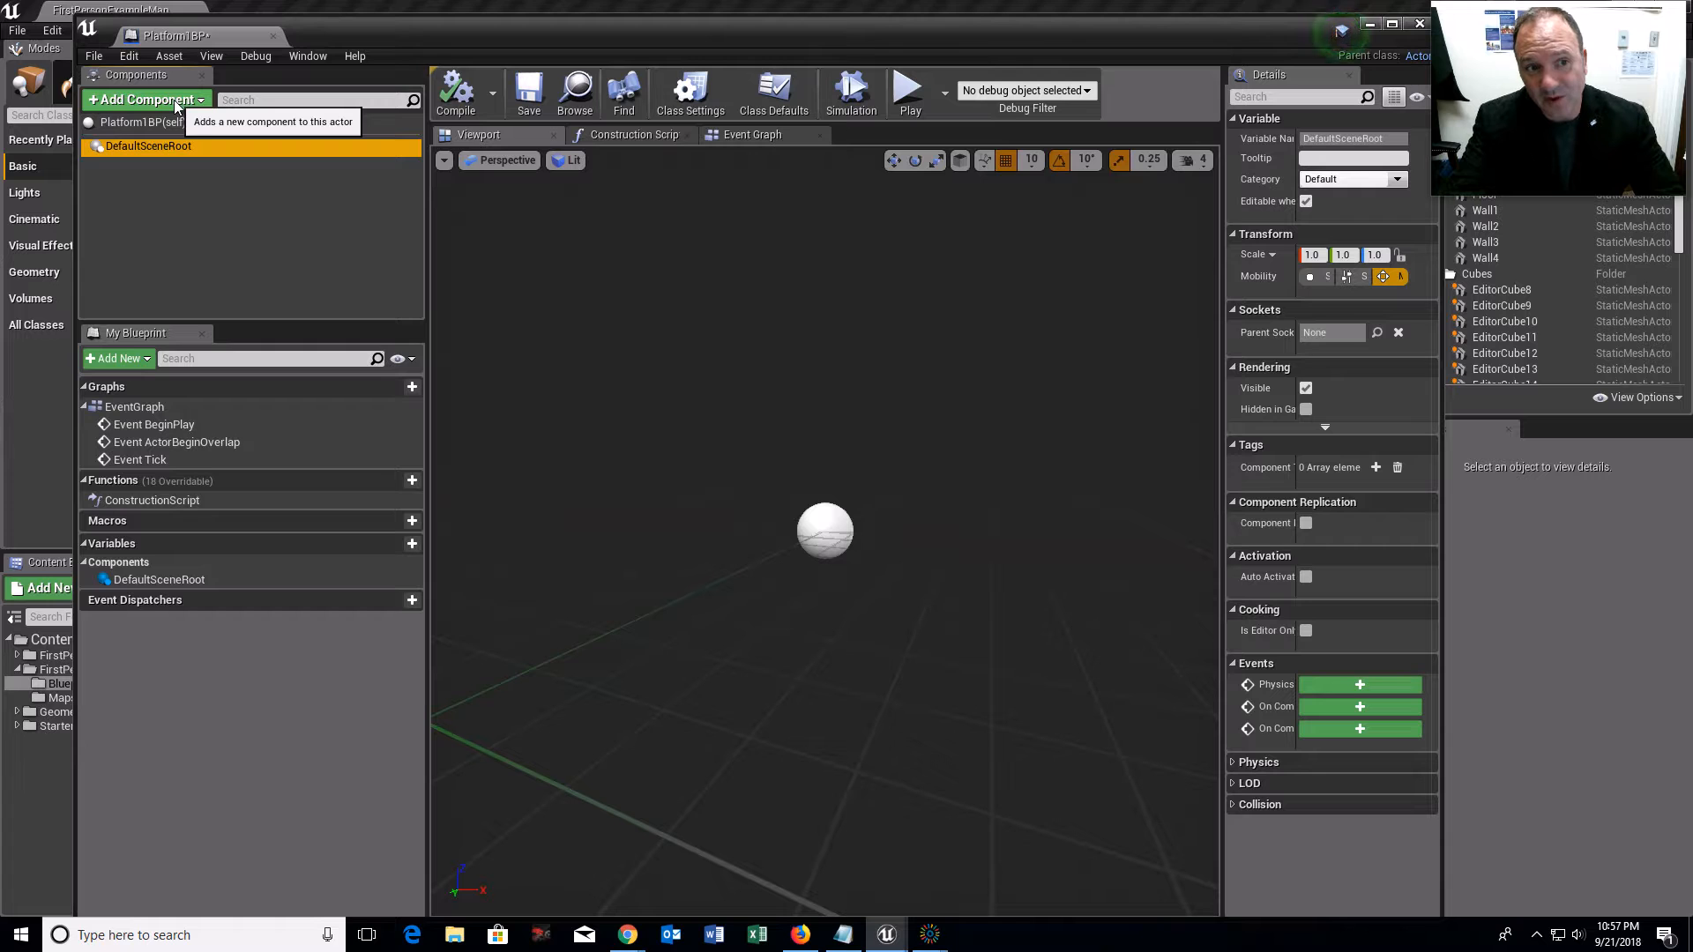
pyautogui.click(127, 103)
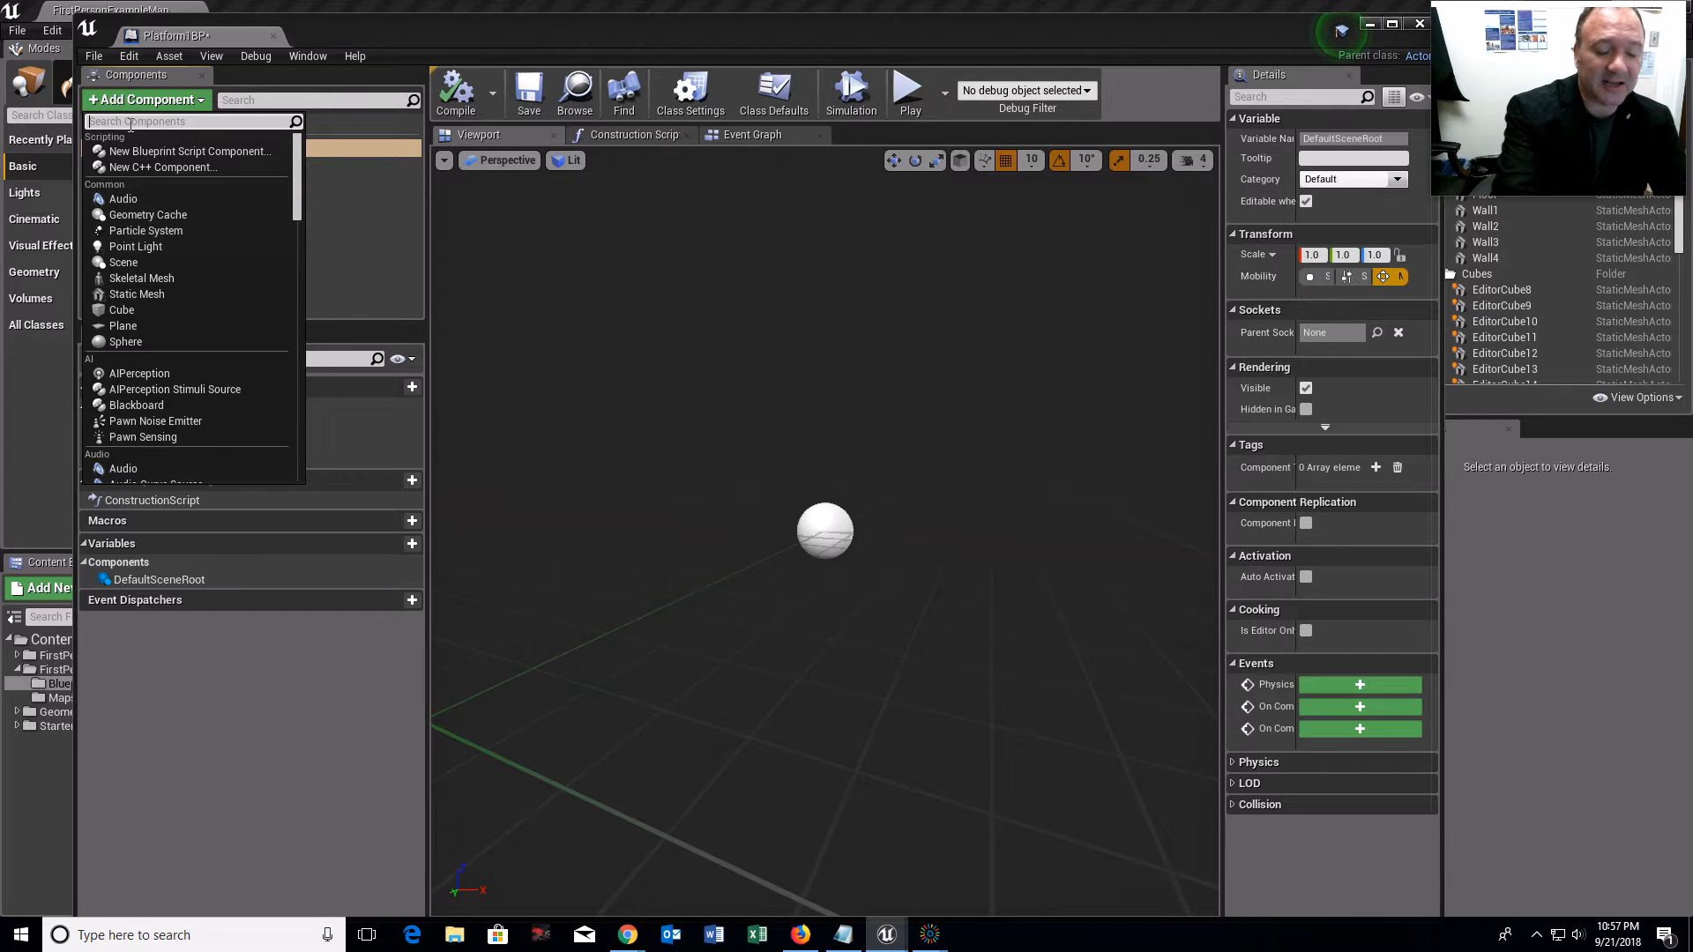
pyautogui.write('stati')
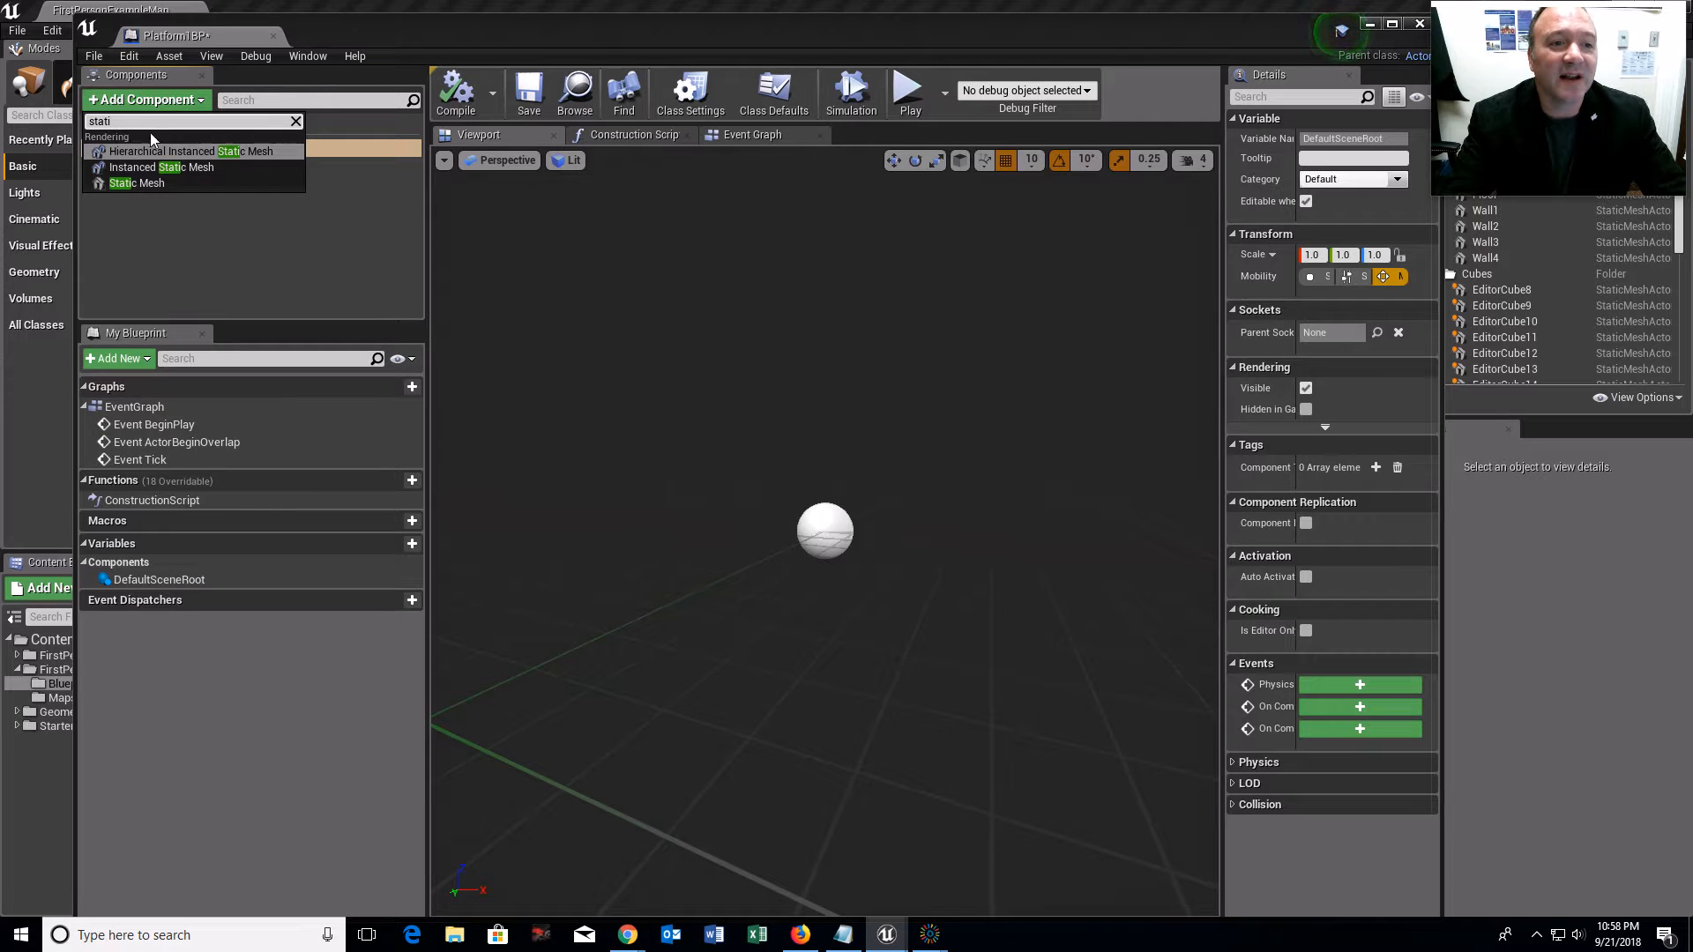
pyautogui.click(296, 120)
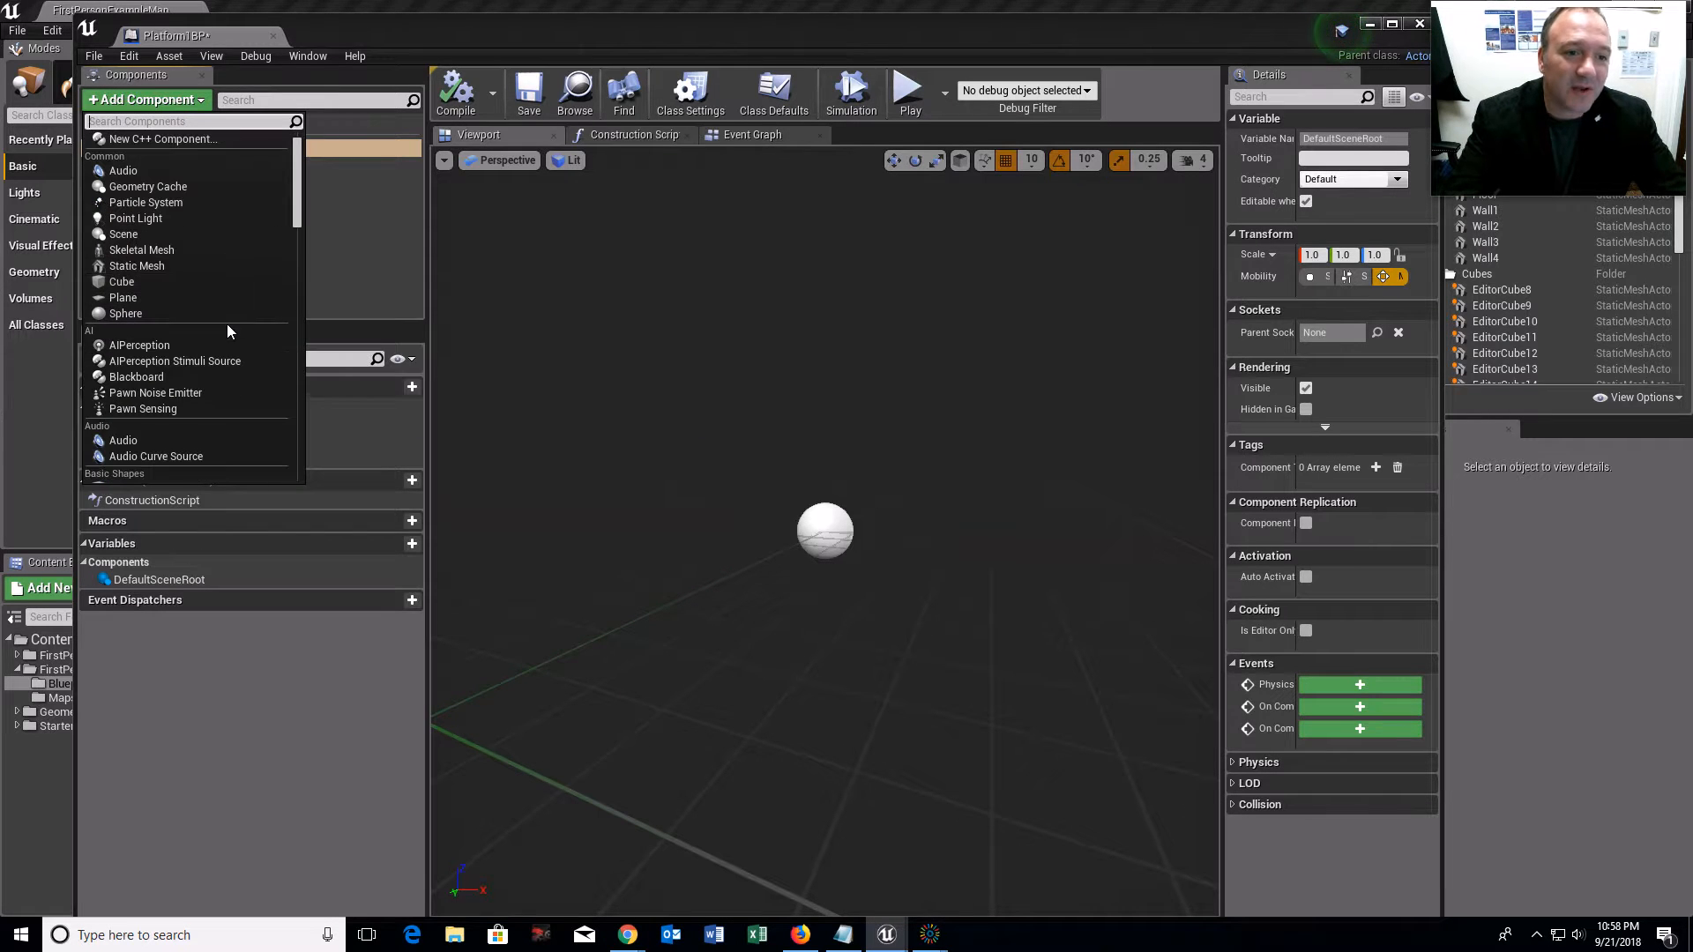
pyautogui.click(145, 266)
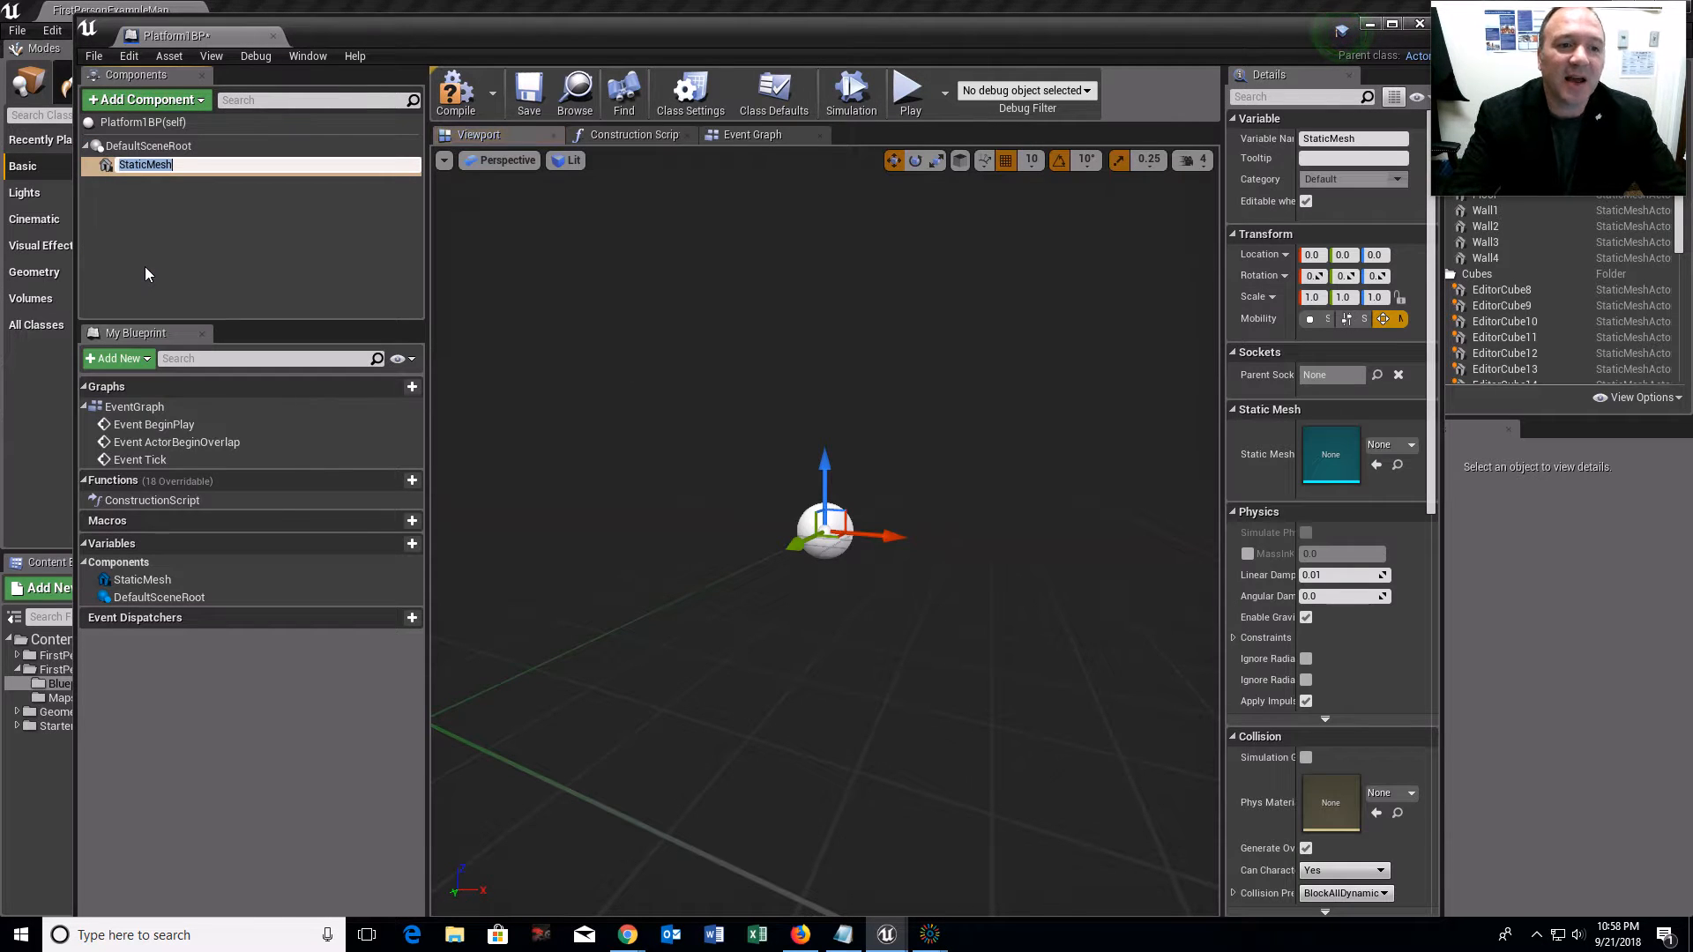
# Step: Name the new Static Mesh component Platform
pyautogui.write('PL')
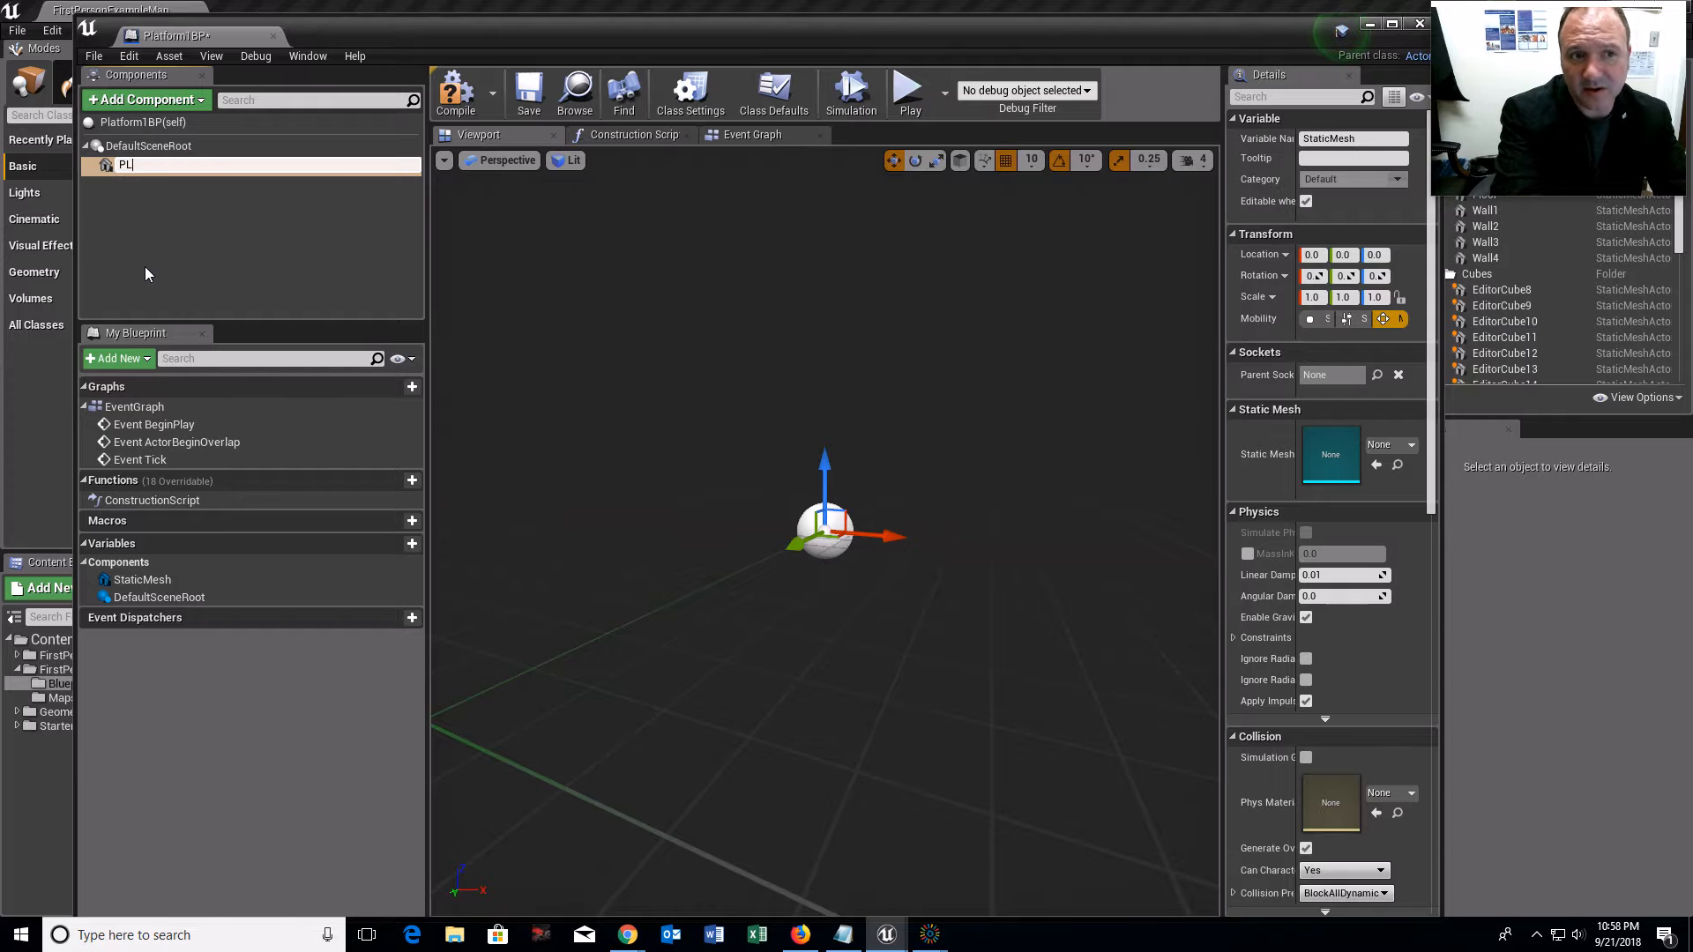
pyautogui.write('a')
pyautogui.press('BackSpace')
pyautogui.press('BackSpace')
pyautogui.write('latf')
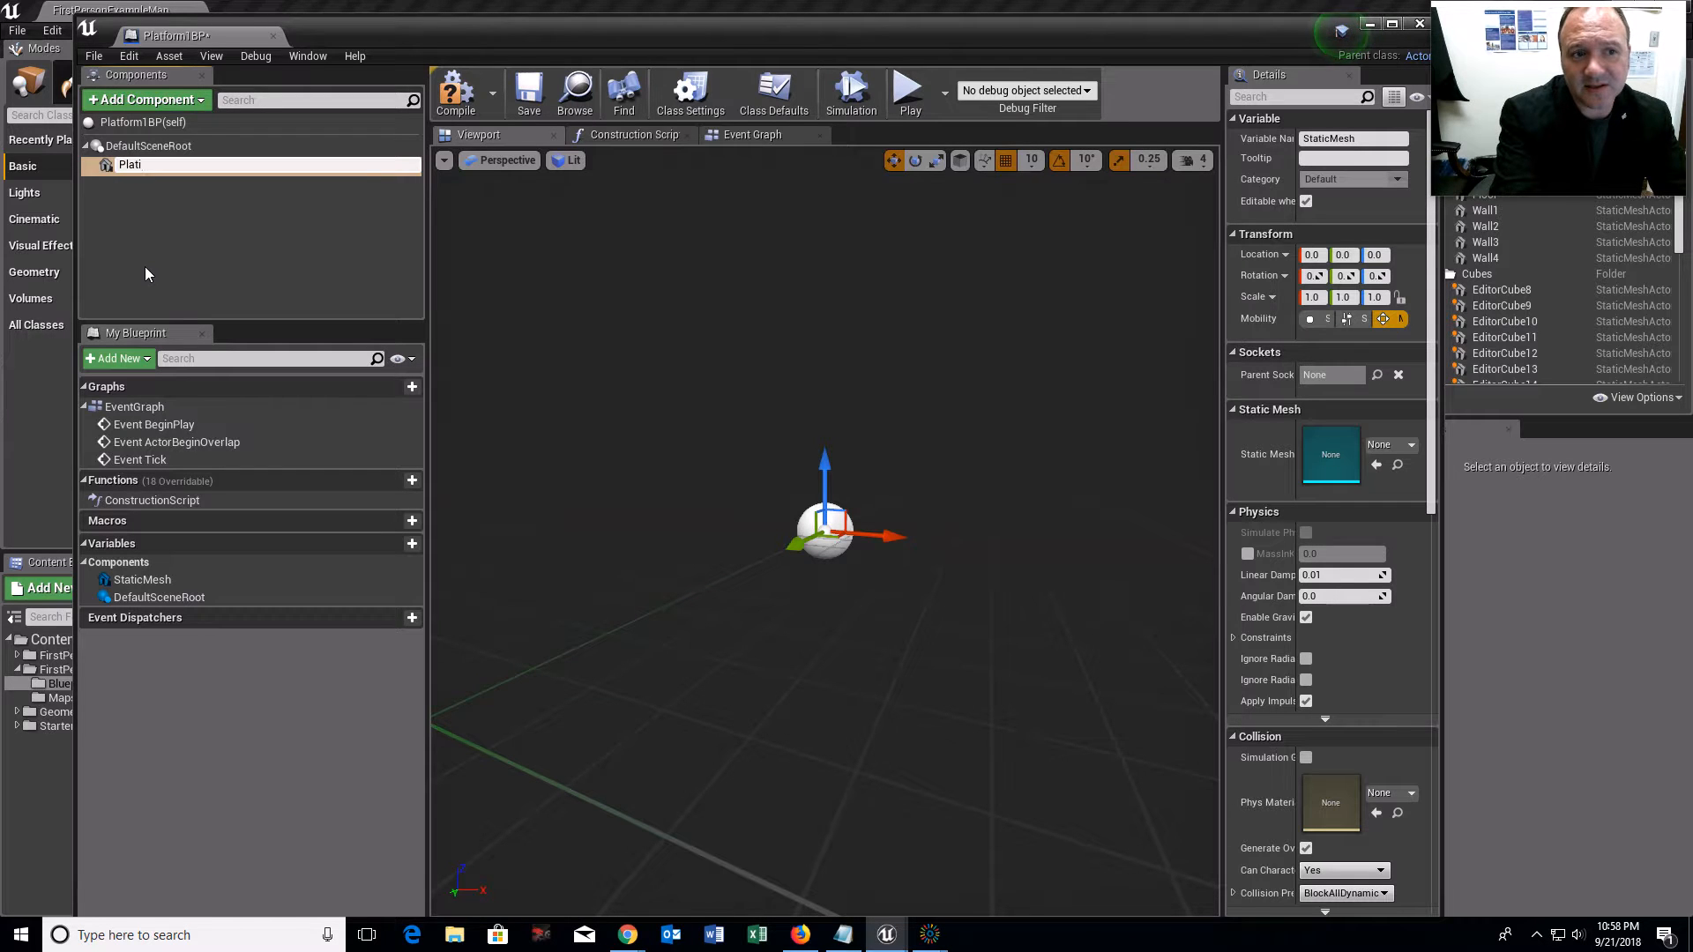
pyautogui.write('orm')
pyautogui.press('Return')
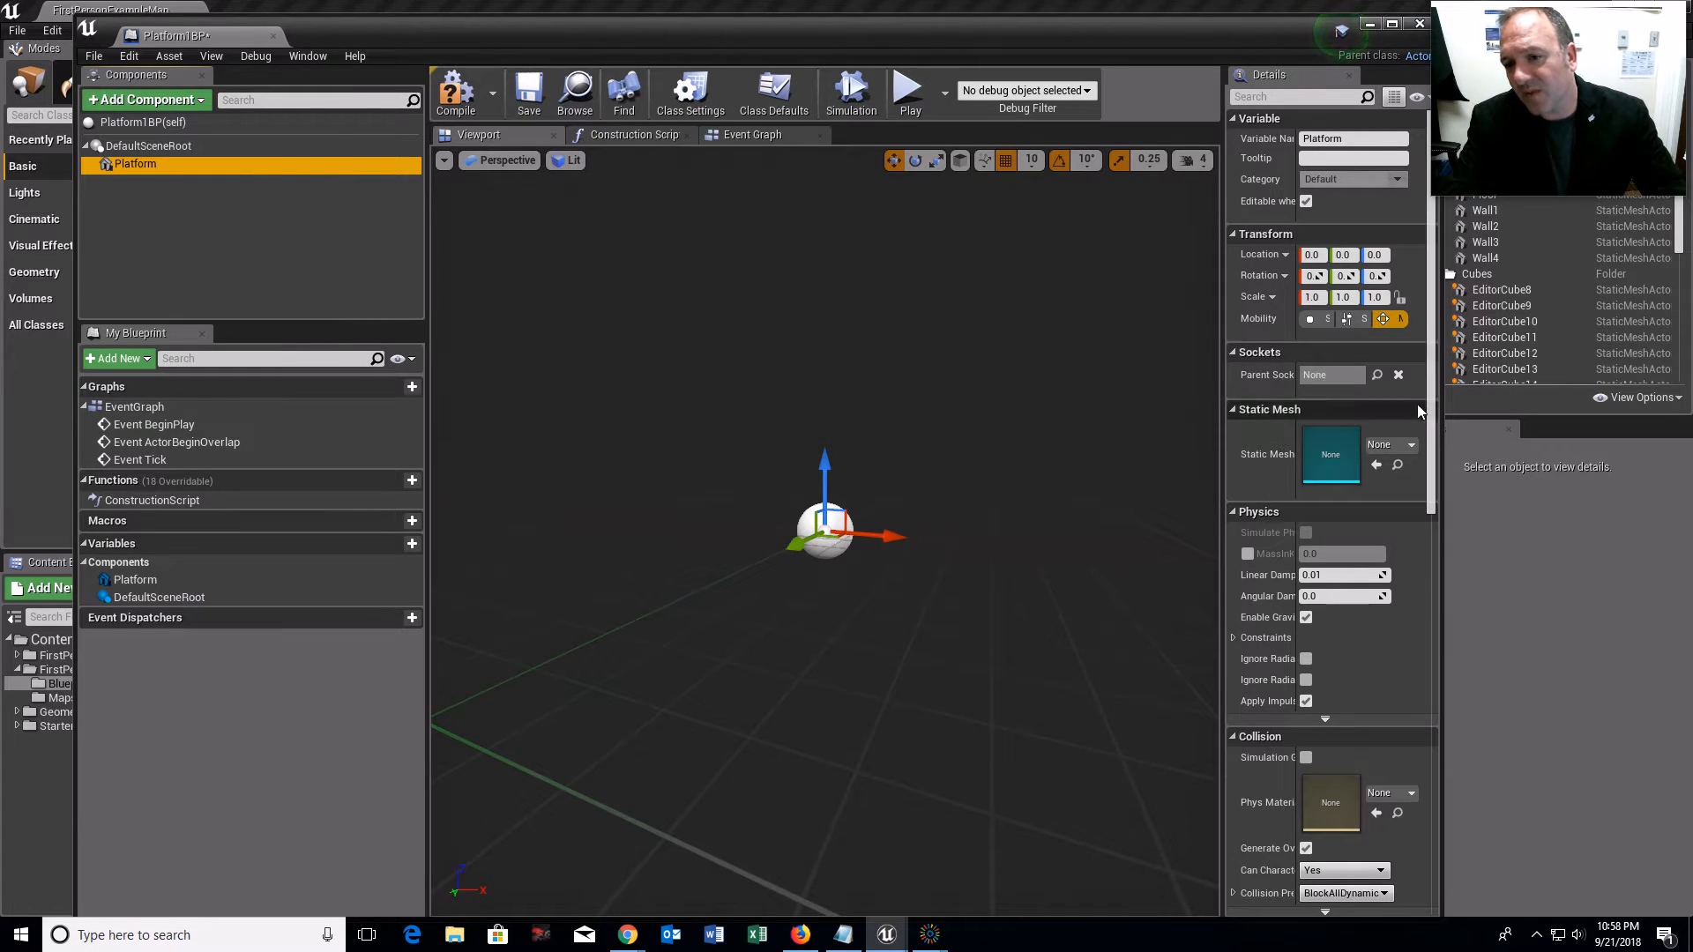
# Step: Try FirstPersonProjectileMesh and then Floor_400x400 as the static mesh of the Platform component
pyautogui.moveTo(1224, 460); pyautogui.dragTo(1141, 460)
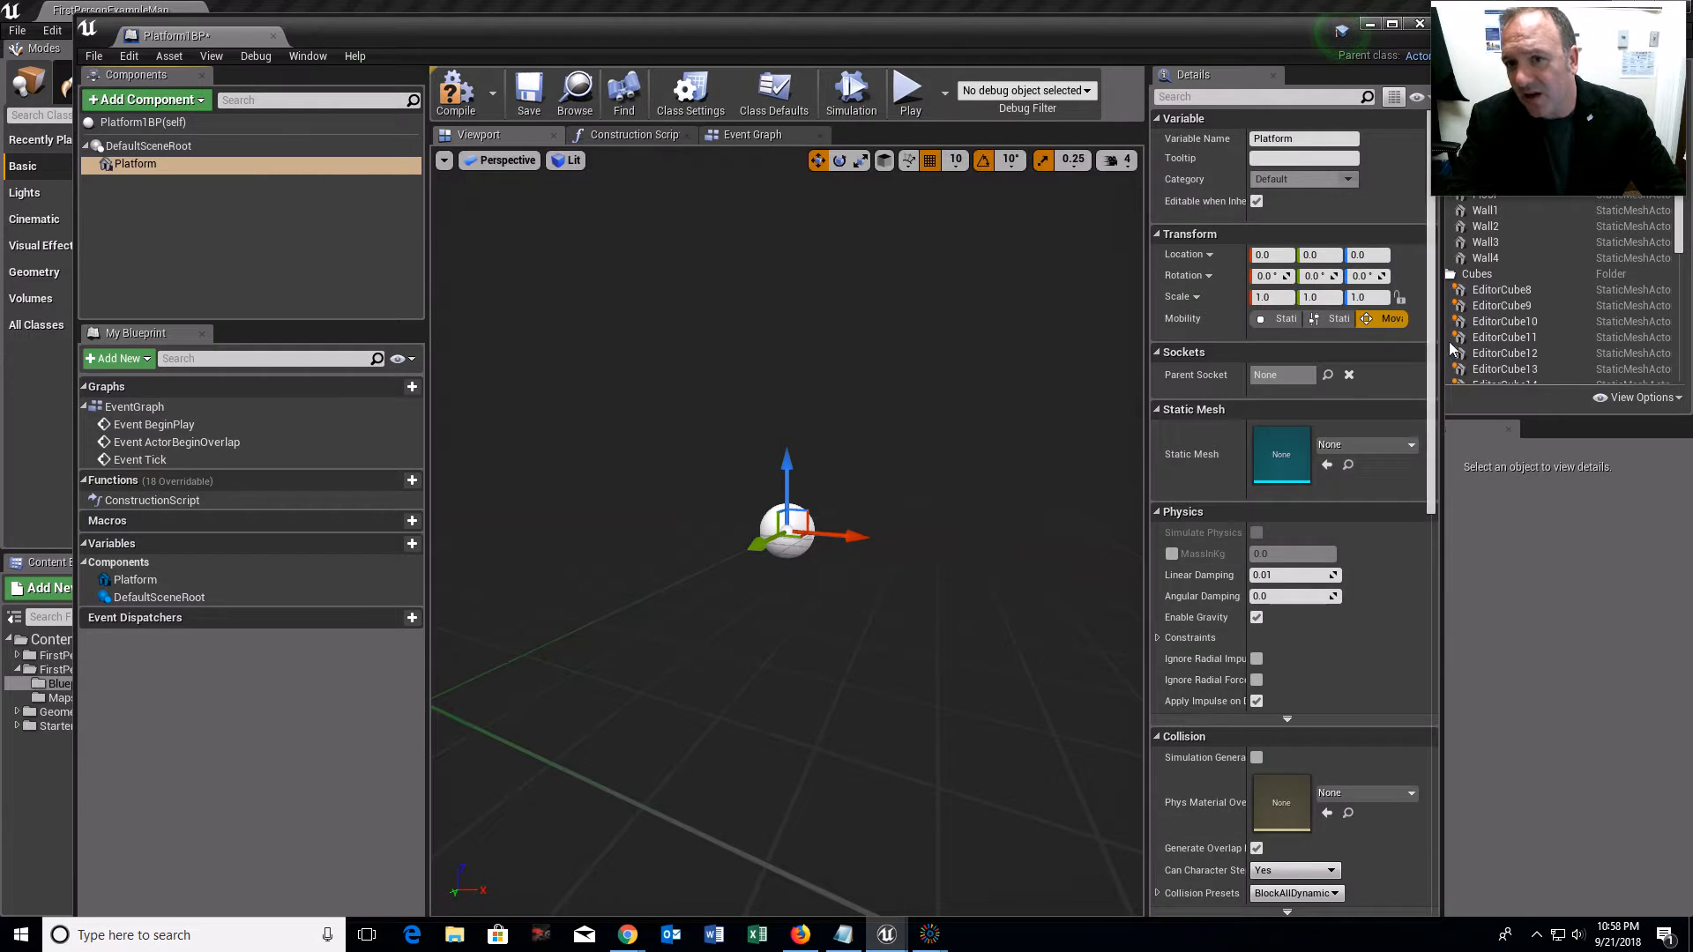
pyautogui.click(1395, 447)
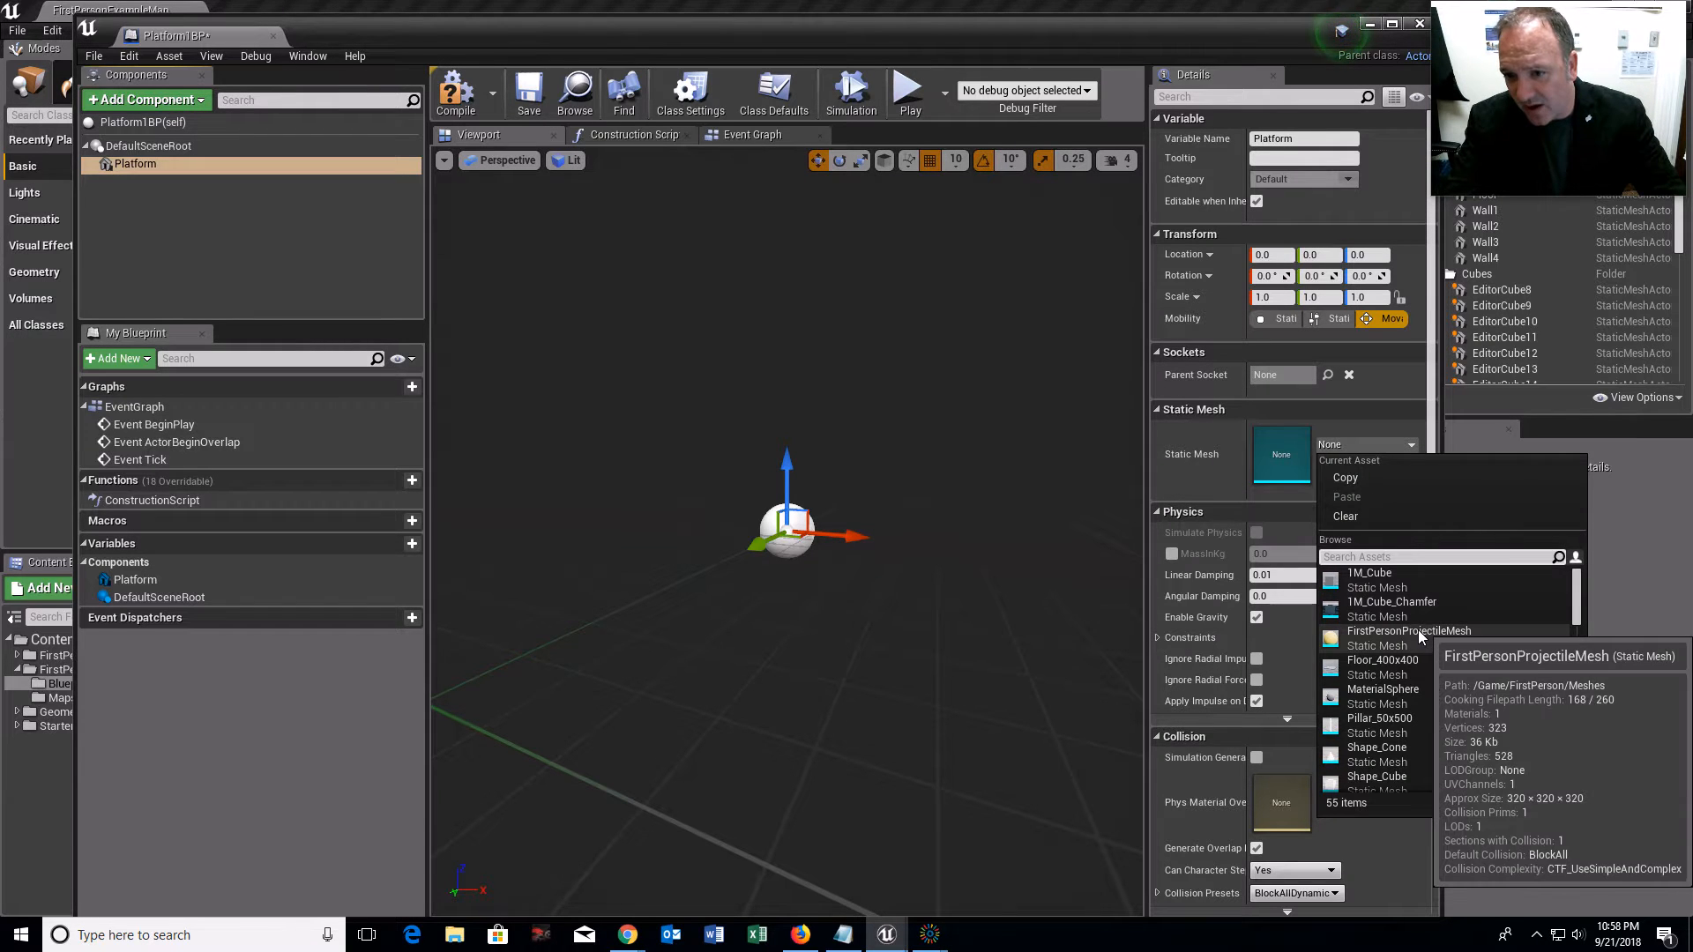
pyautogui.click(1417, 631)
pyautogui.click(1373, 447)
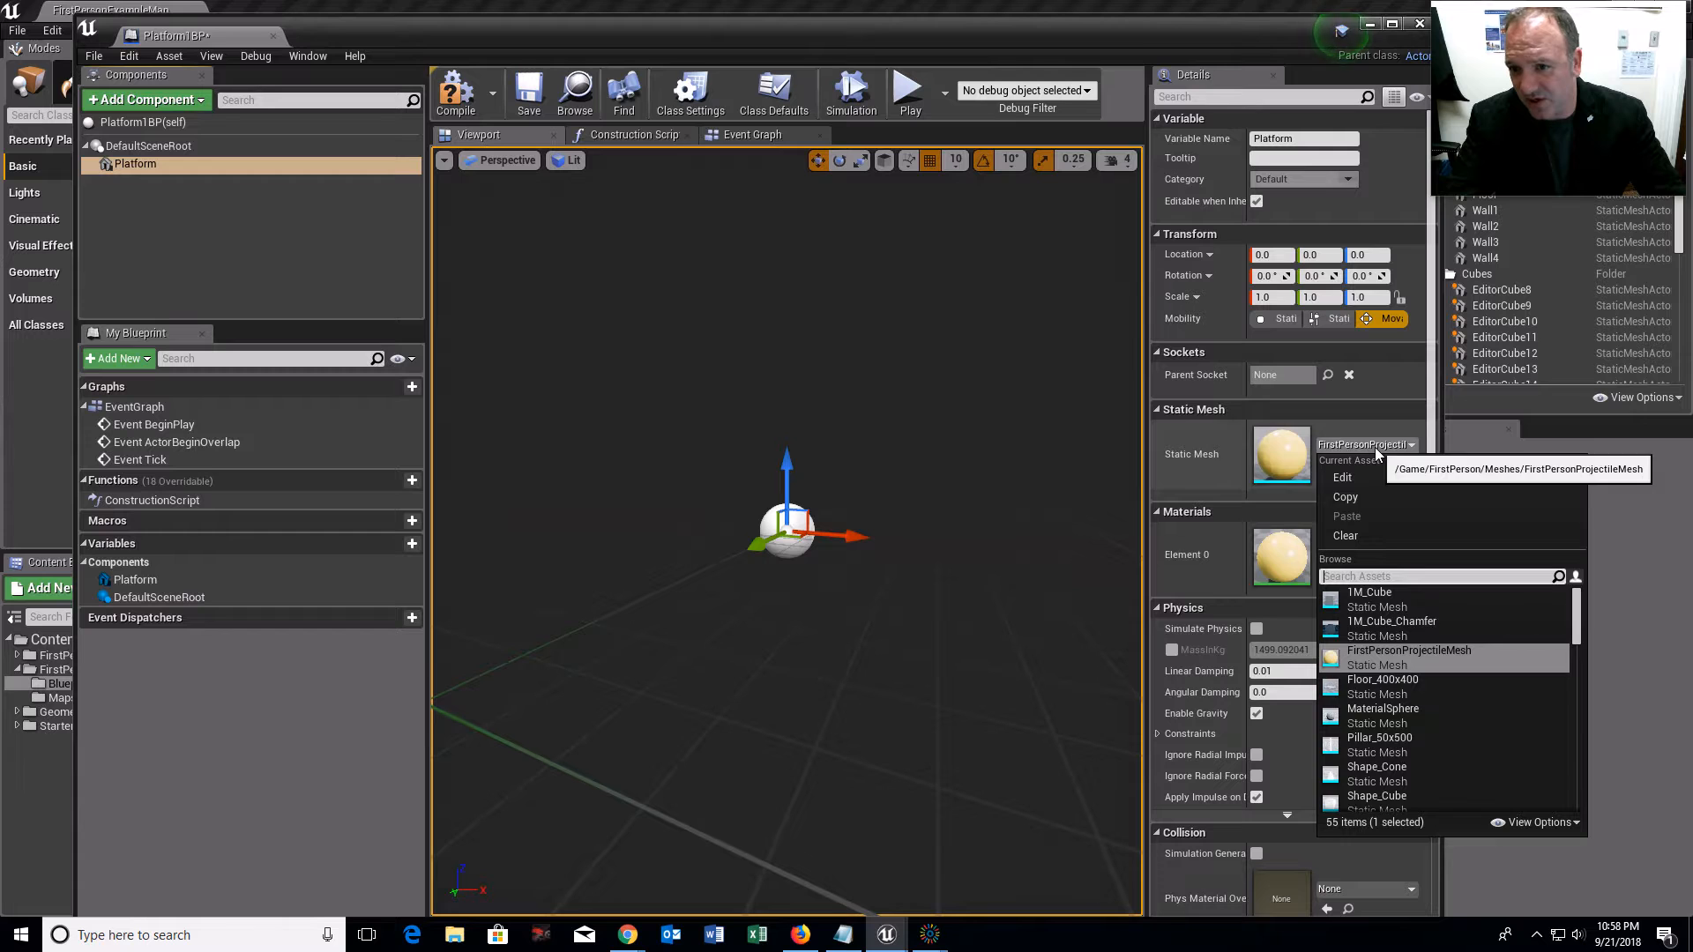
pyautogui.click(1398, 687)
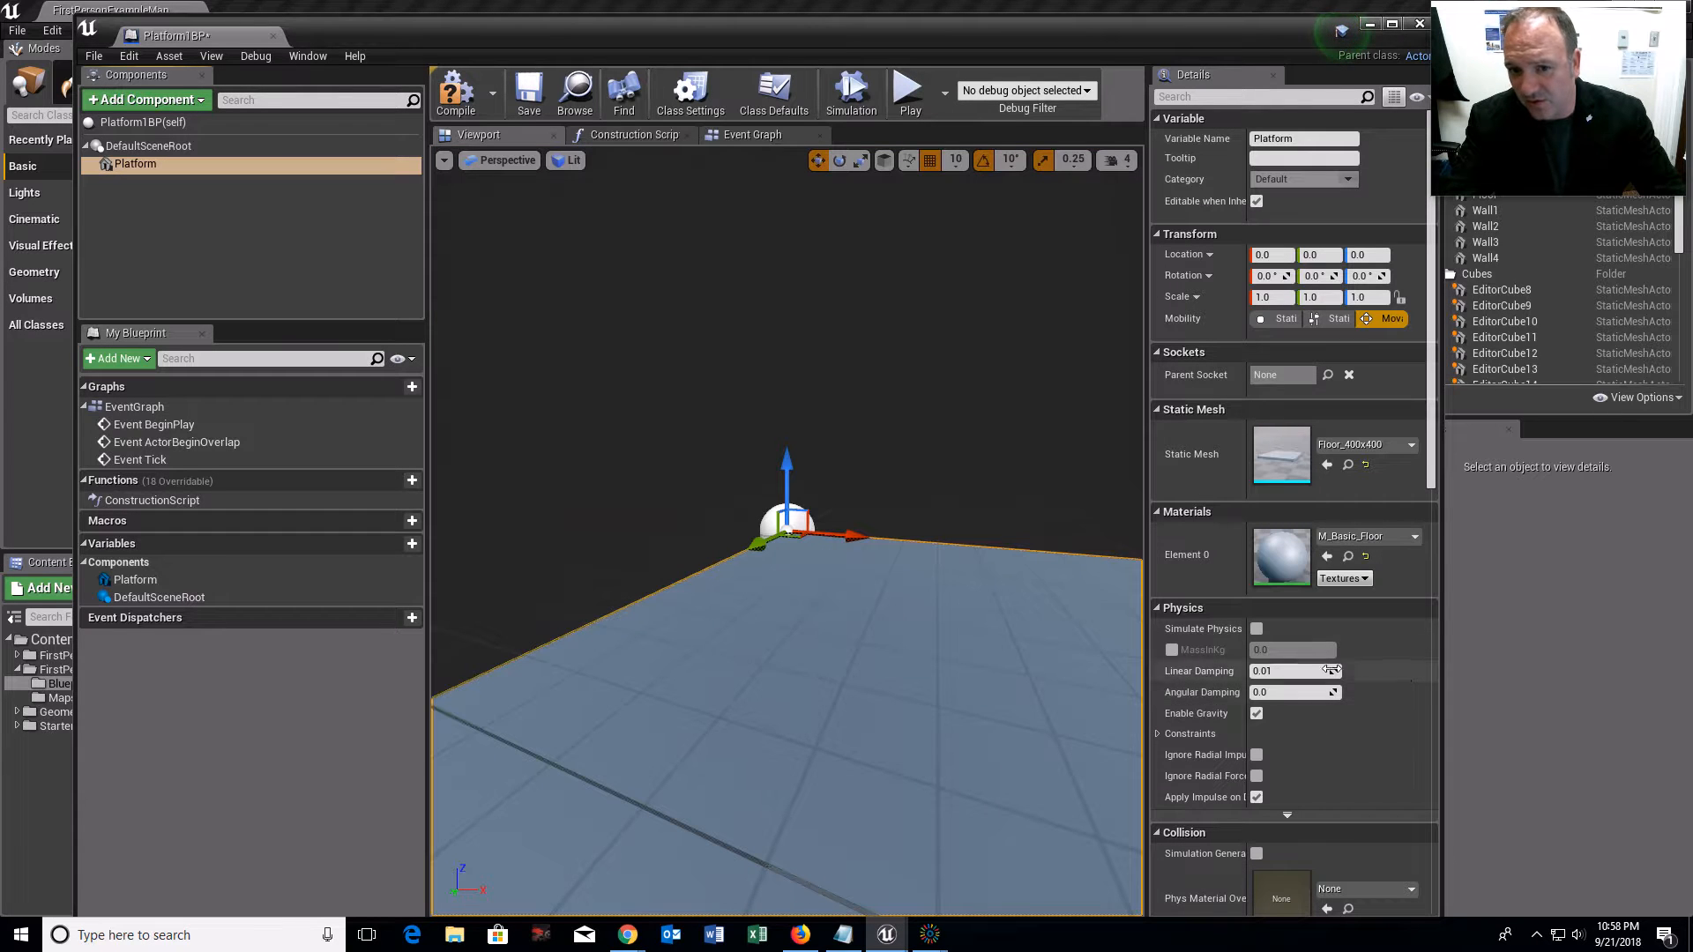
pyautogui.scroll(-3, 881, 637)
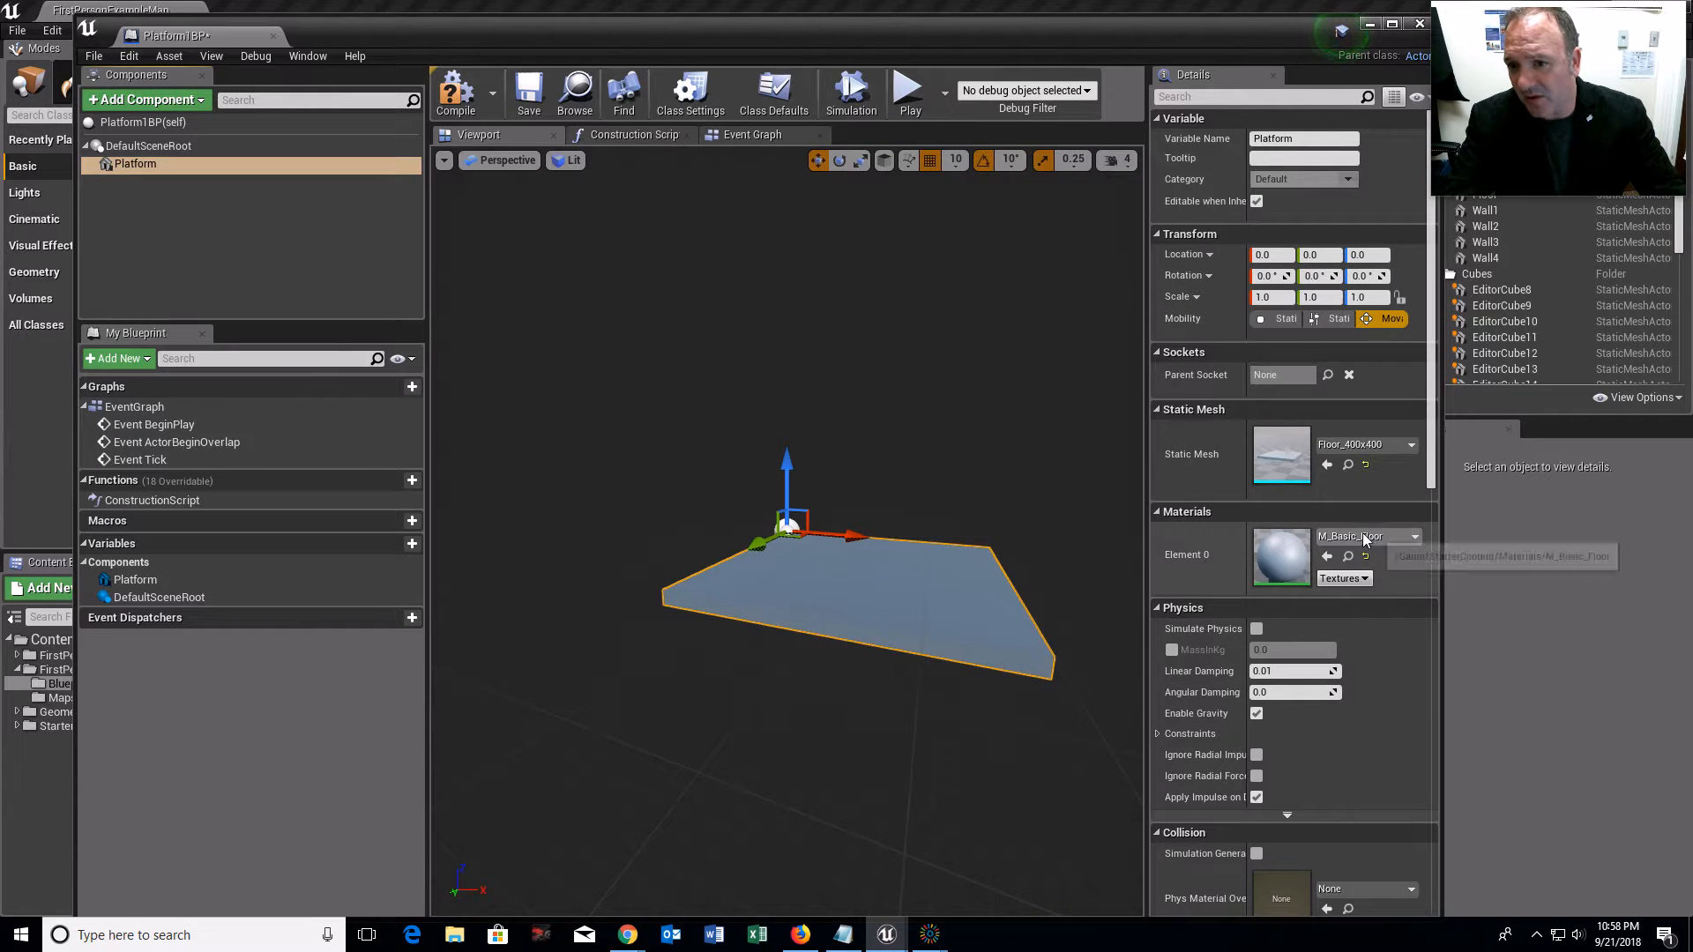
# Step: Browse the available static meshes and assign 1M_Cube to the Platform component
pyautogui.click(1386, 445)
pyautogui.scroll(-2, 1415, 758)
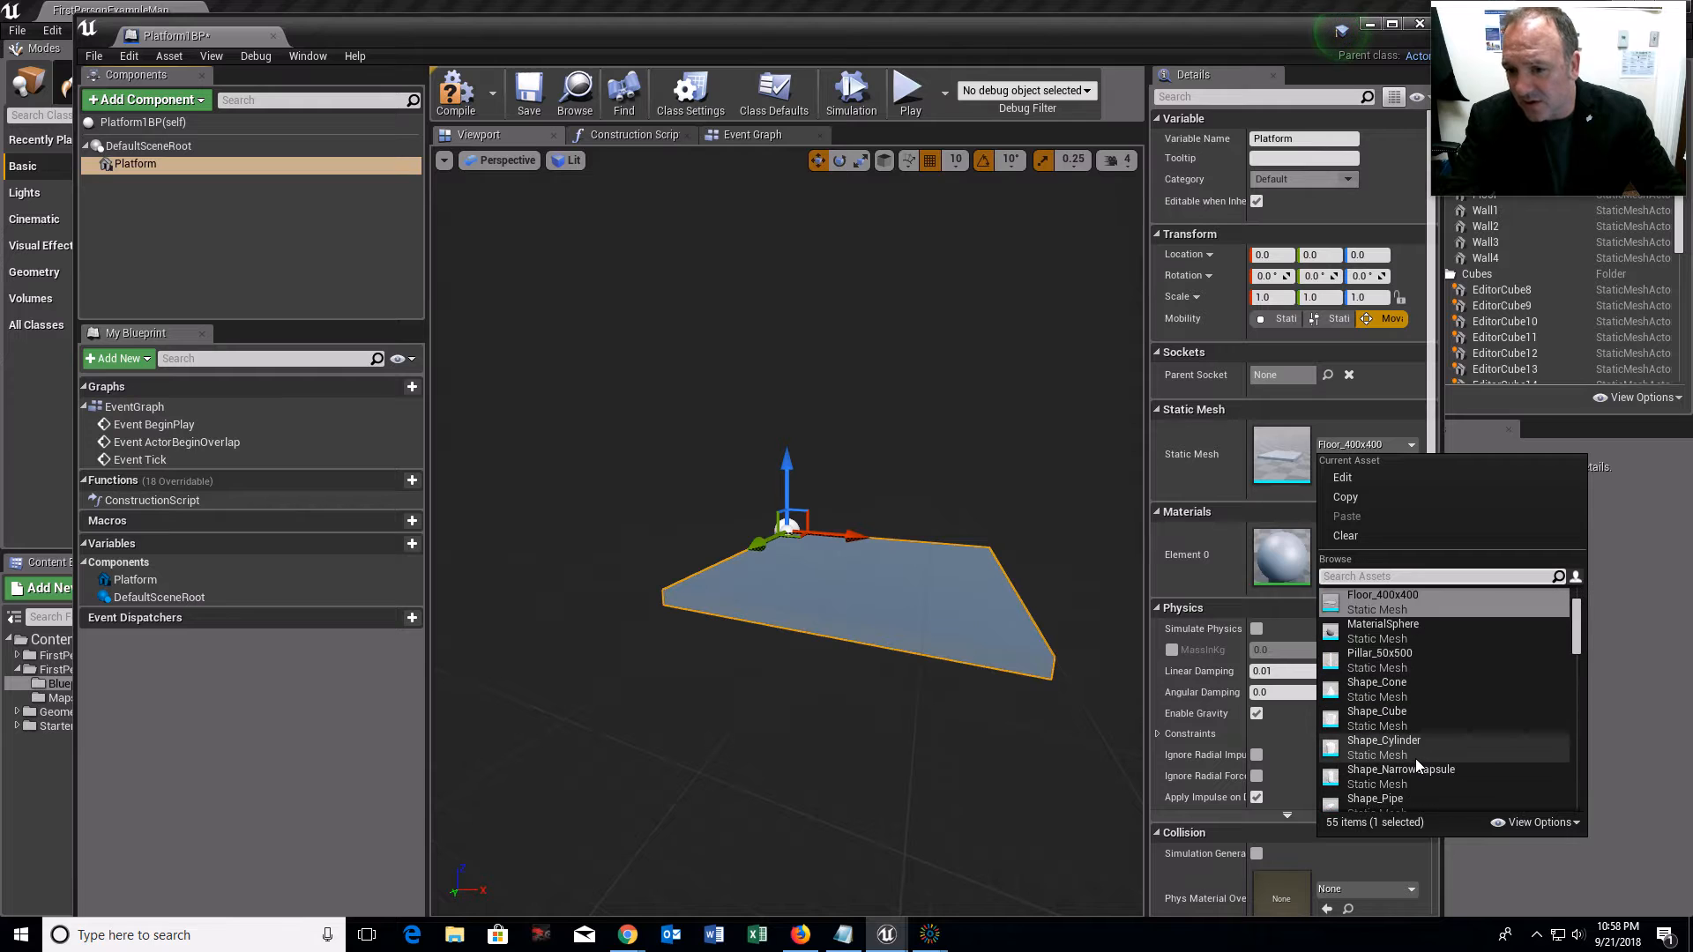
pyautogui.scroll(-1, 1415, 758)
pyautogui.scroll(-3, 1415, 759)
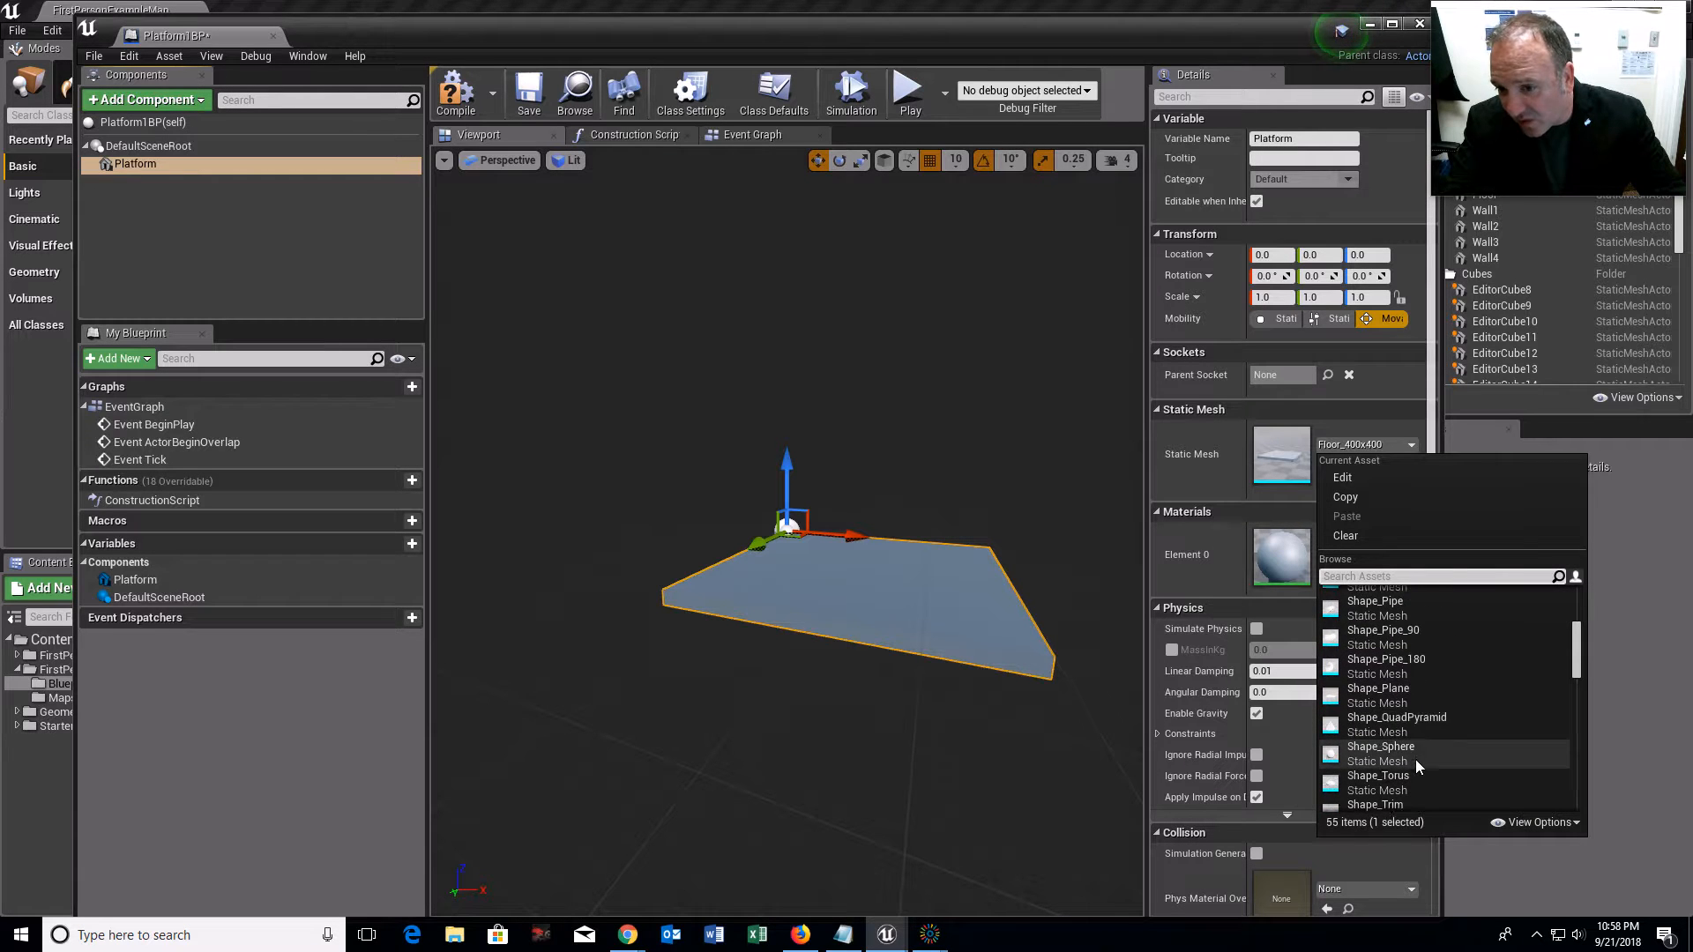
pyautogui.scroll(-2, 1415, 759)
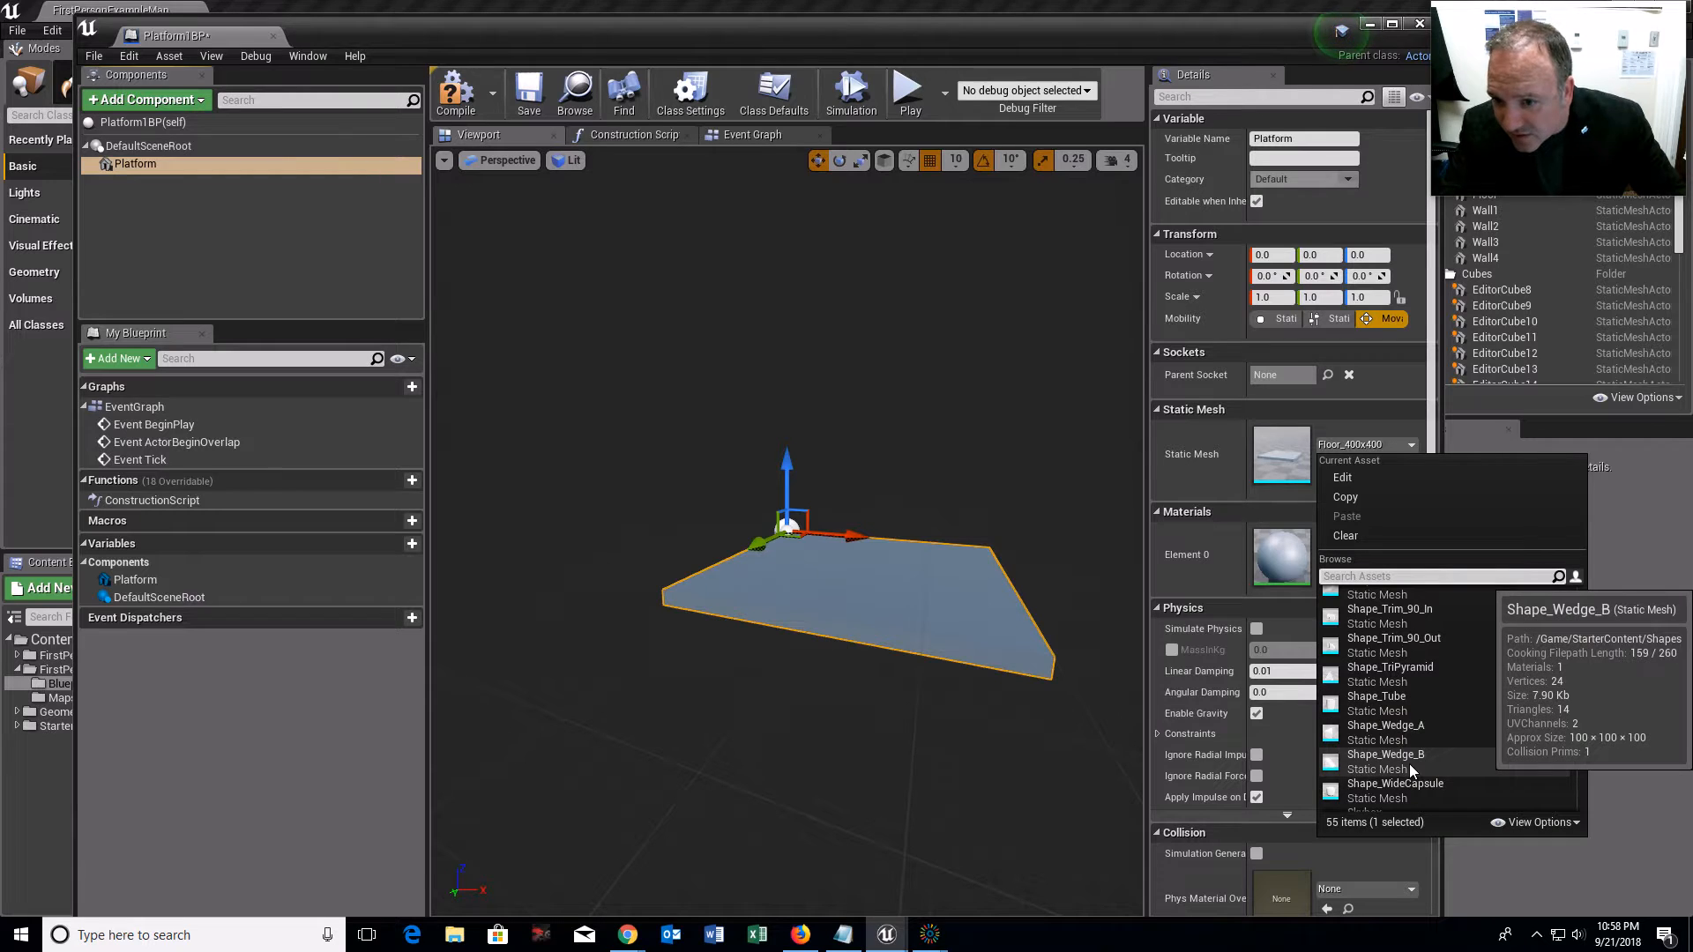
pyautogui.scroll(-4, 1441, 781)
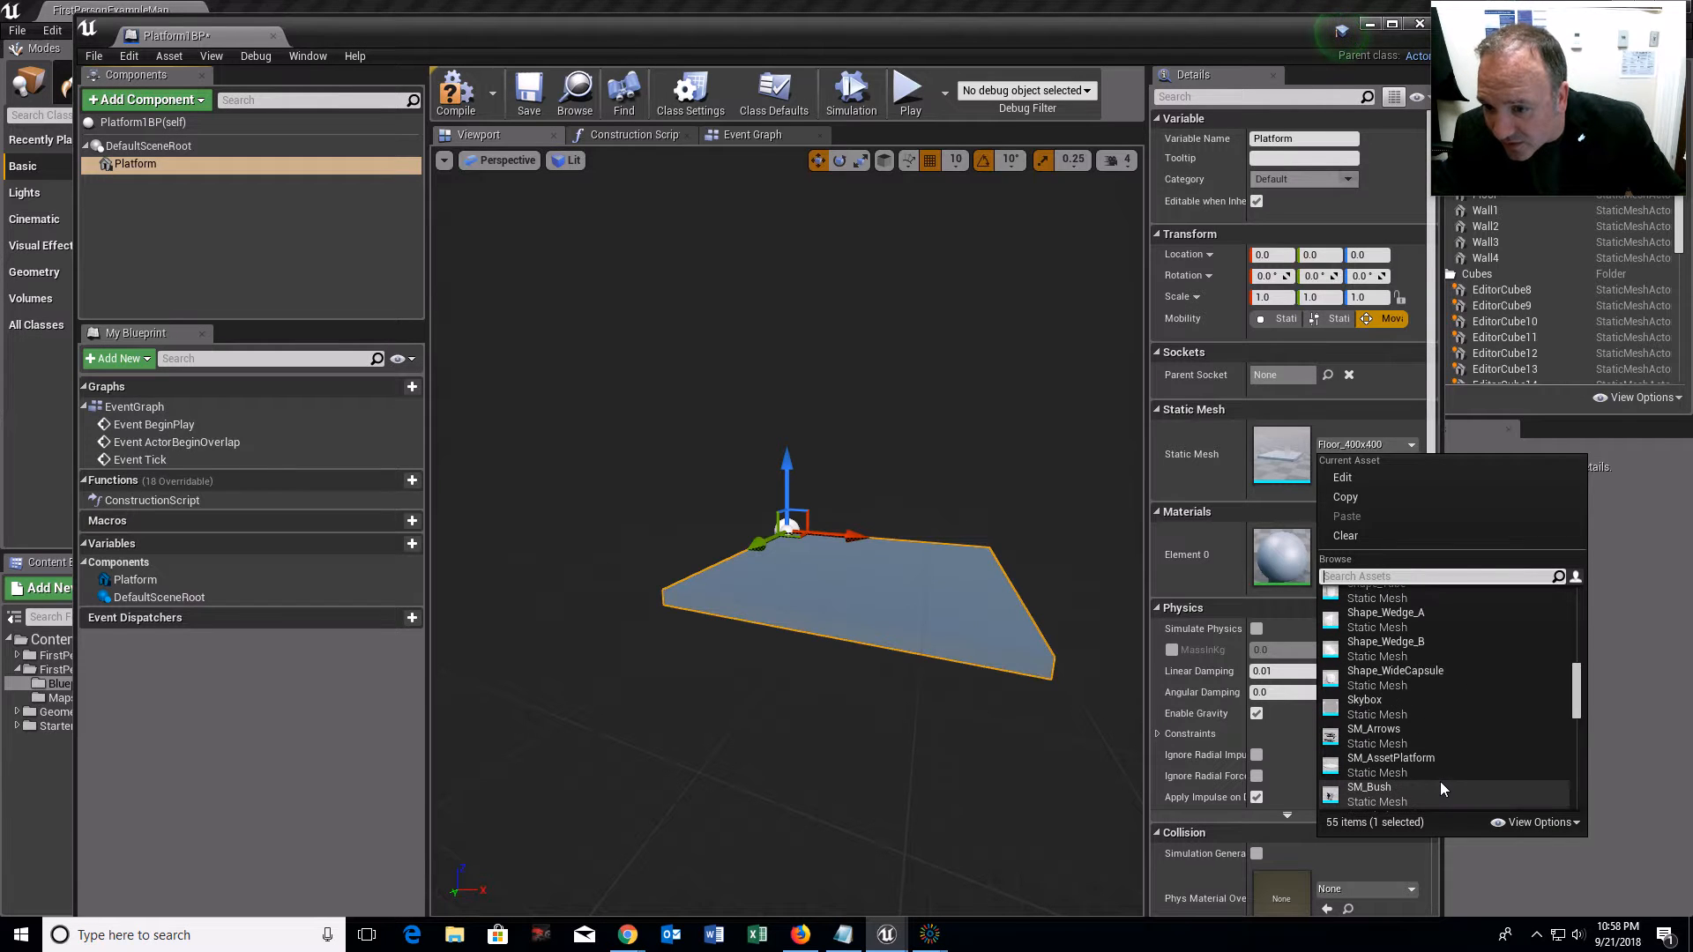
pyautogui.scroll(5, 1441, 781)
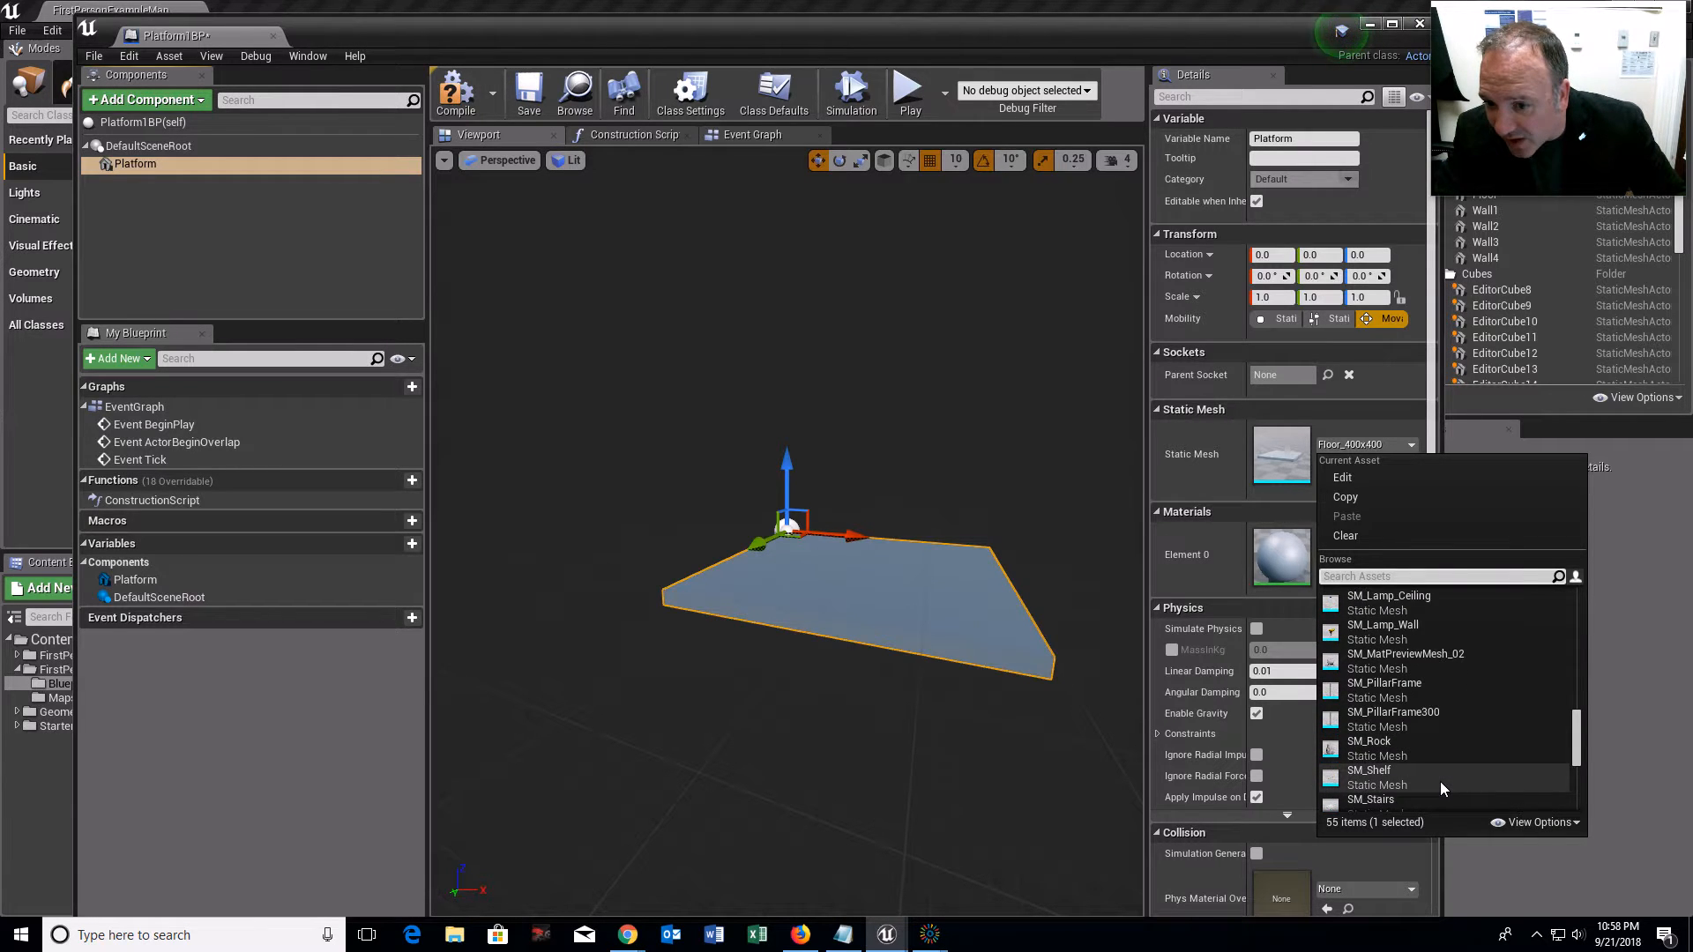
pyautogui.scroll(4, 1440, 781)
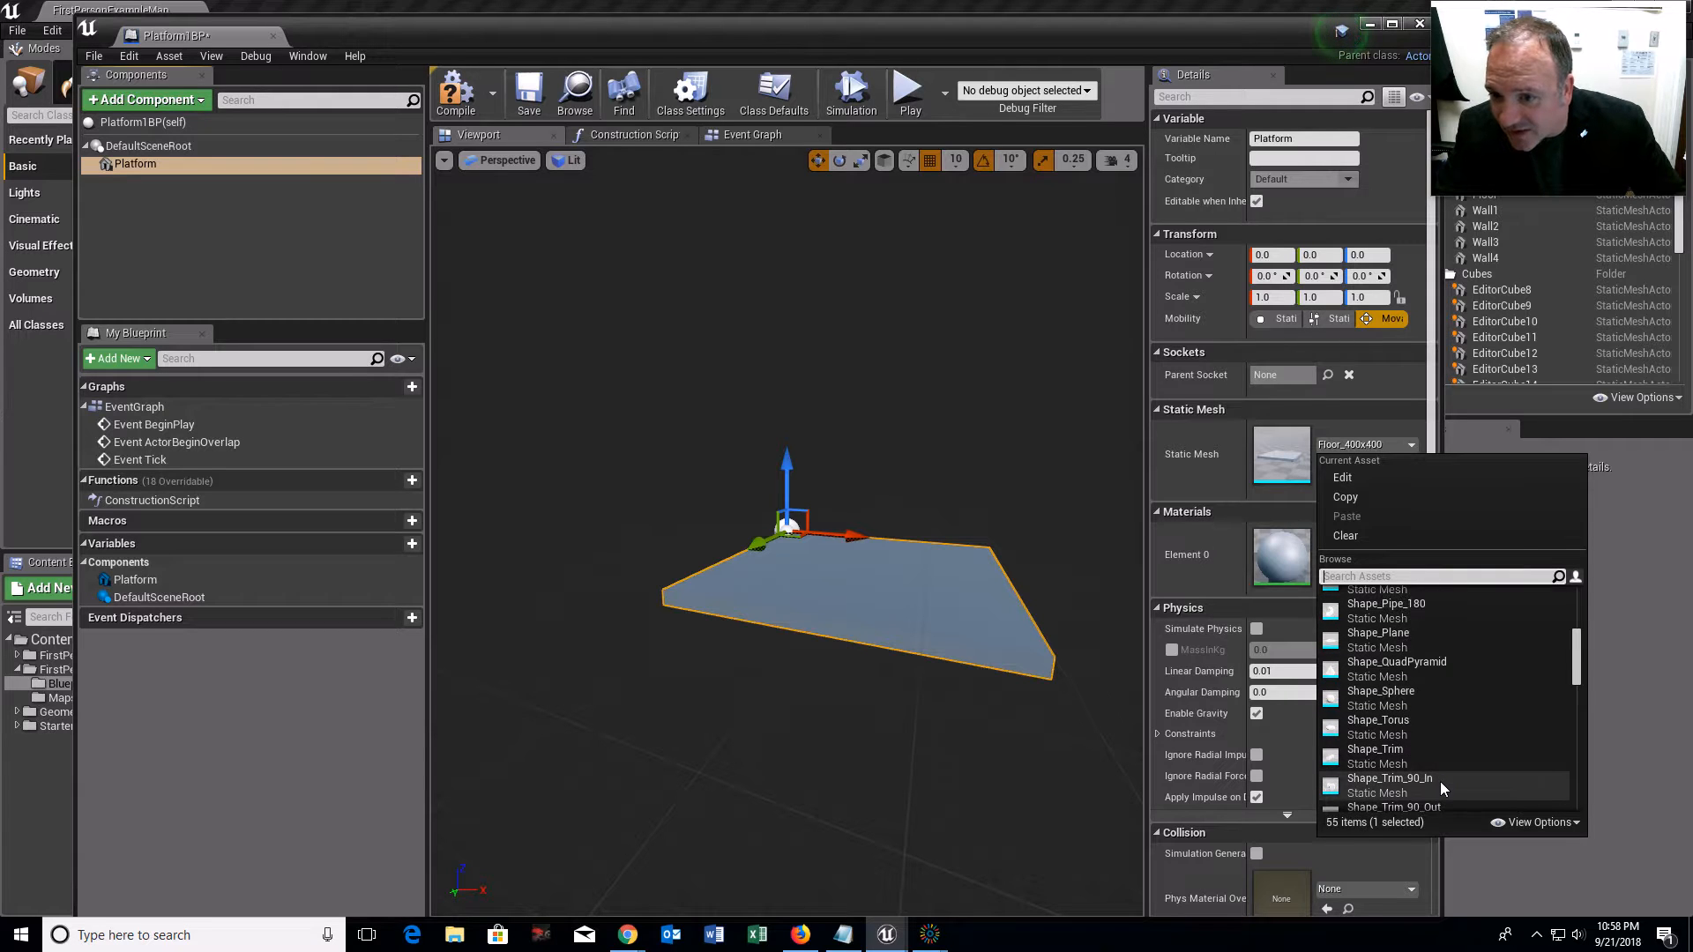
pyautogui.scroll(3, 1441, 780)
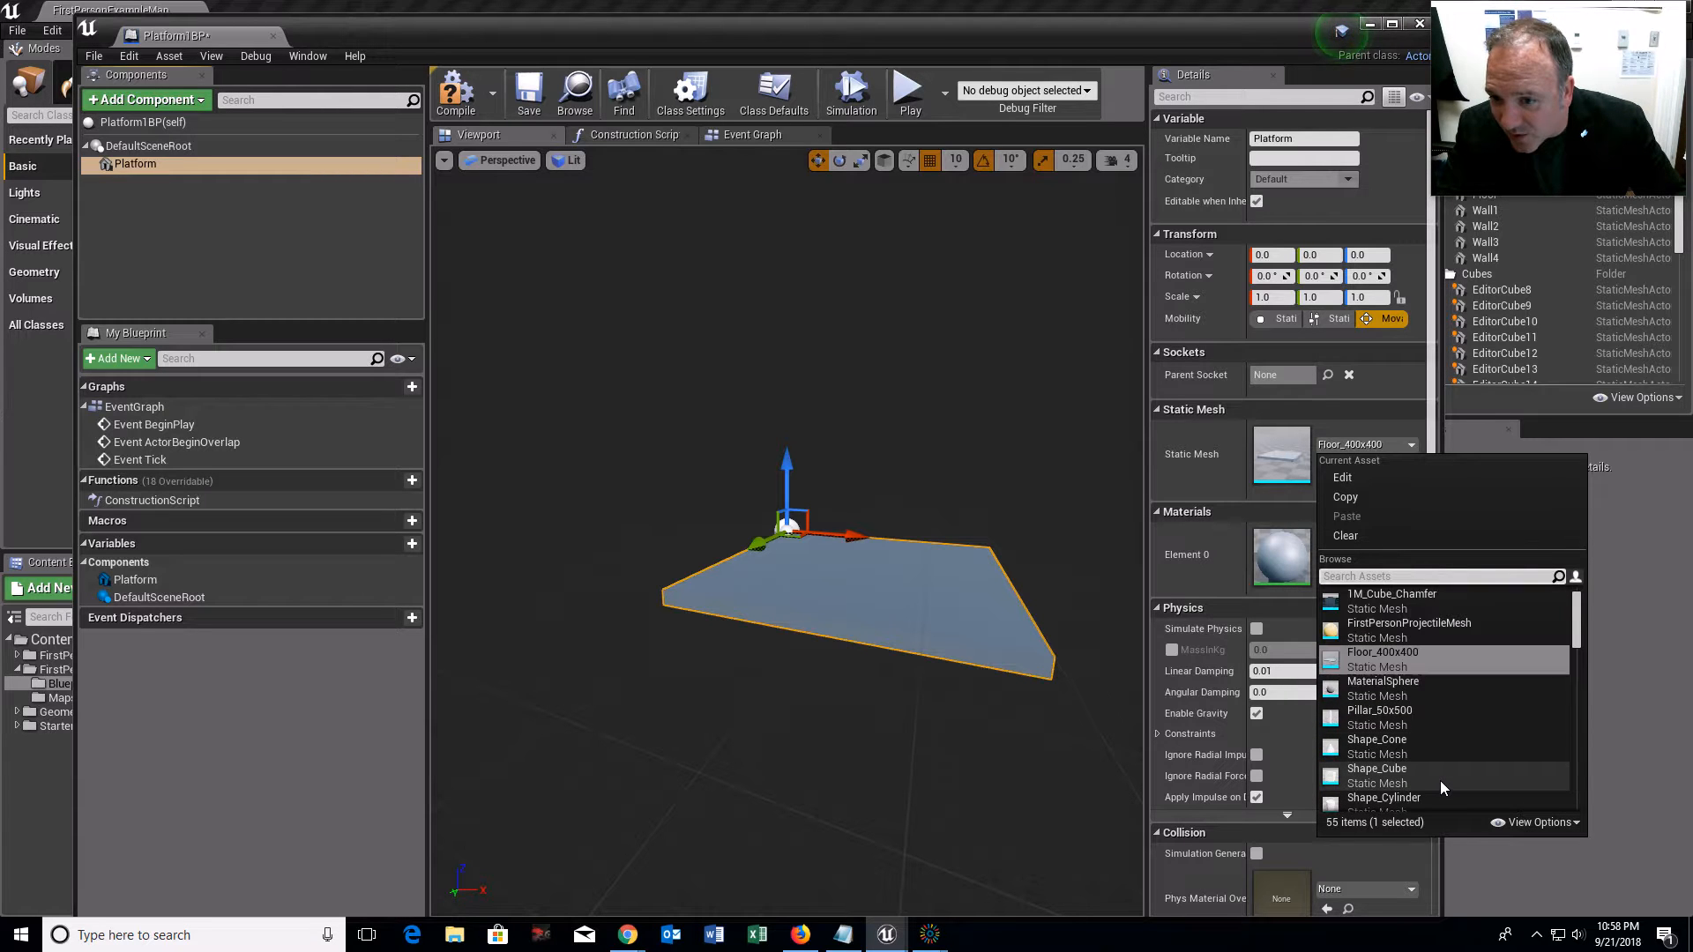
pyautogui.click(1375, 597)
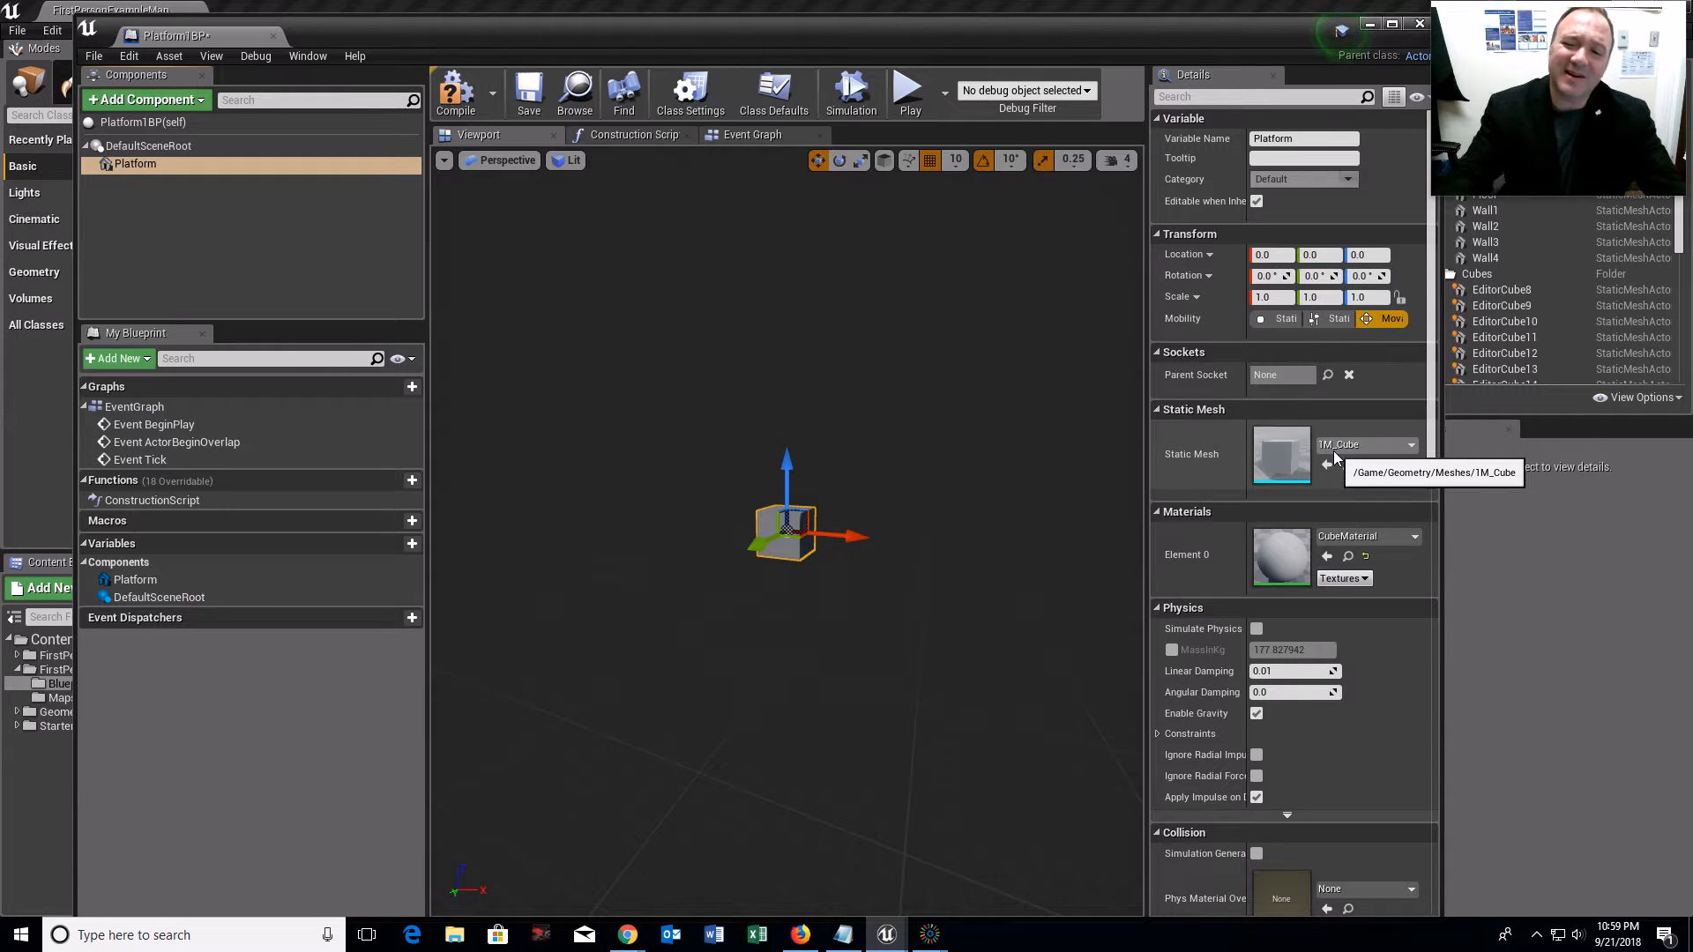
# Step: Assign the Shape_Cube static mesh to the Platform component
pyautogui.click(1391, 446)
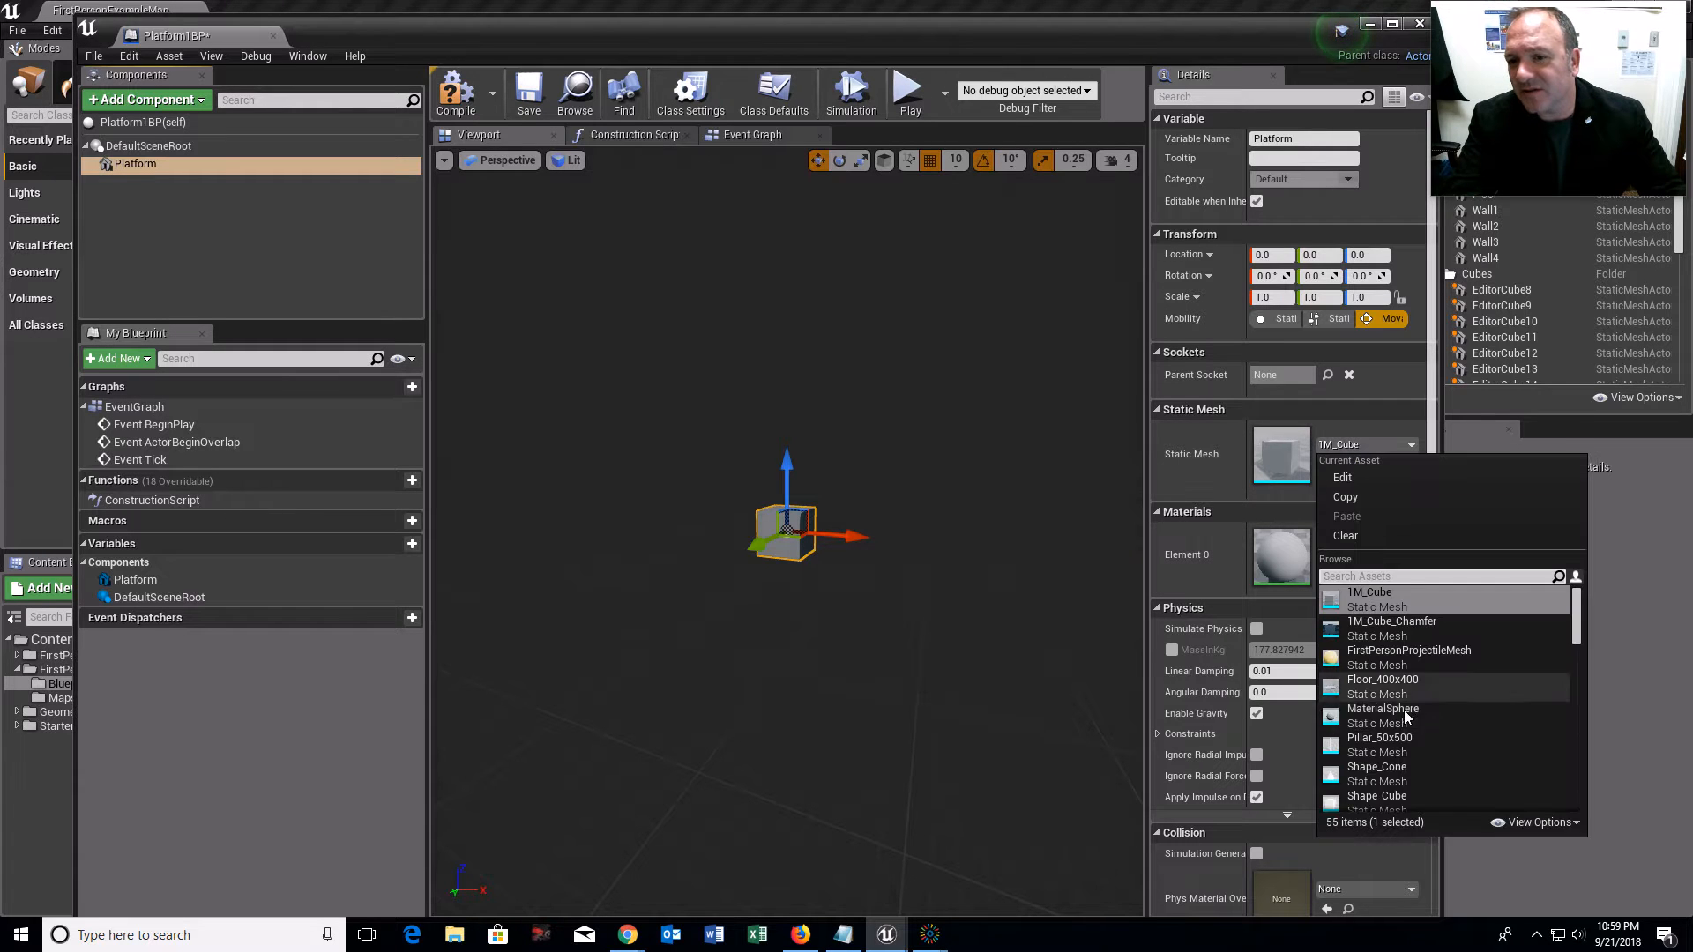
pyautogui.scroll(-3, 1414, 751)
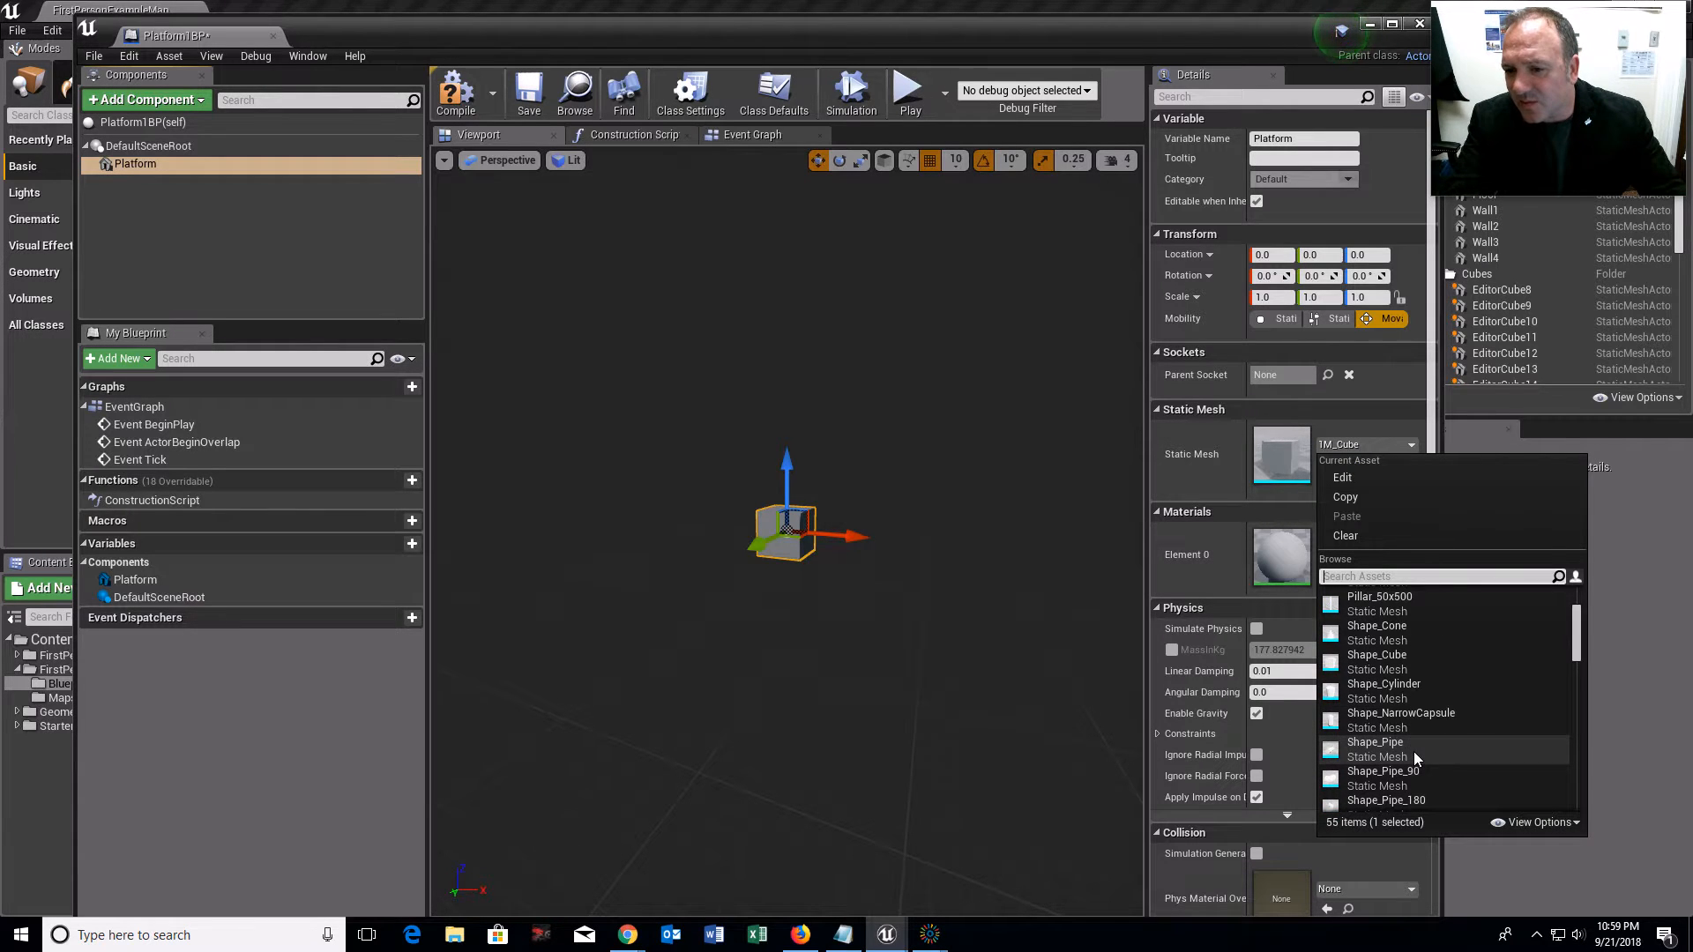
pyautogui.click(1397, 670)
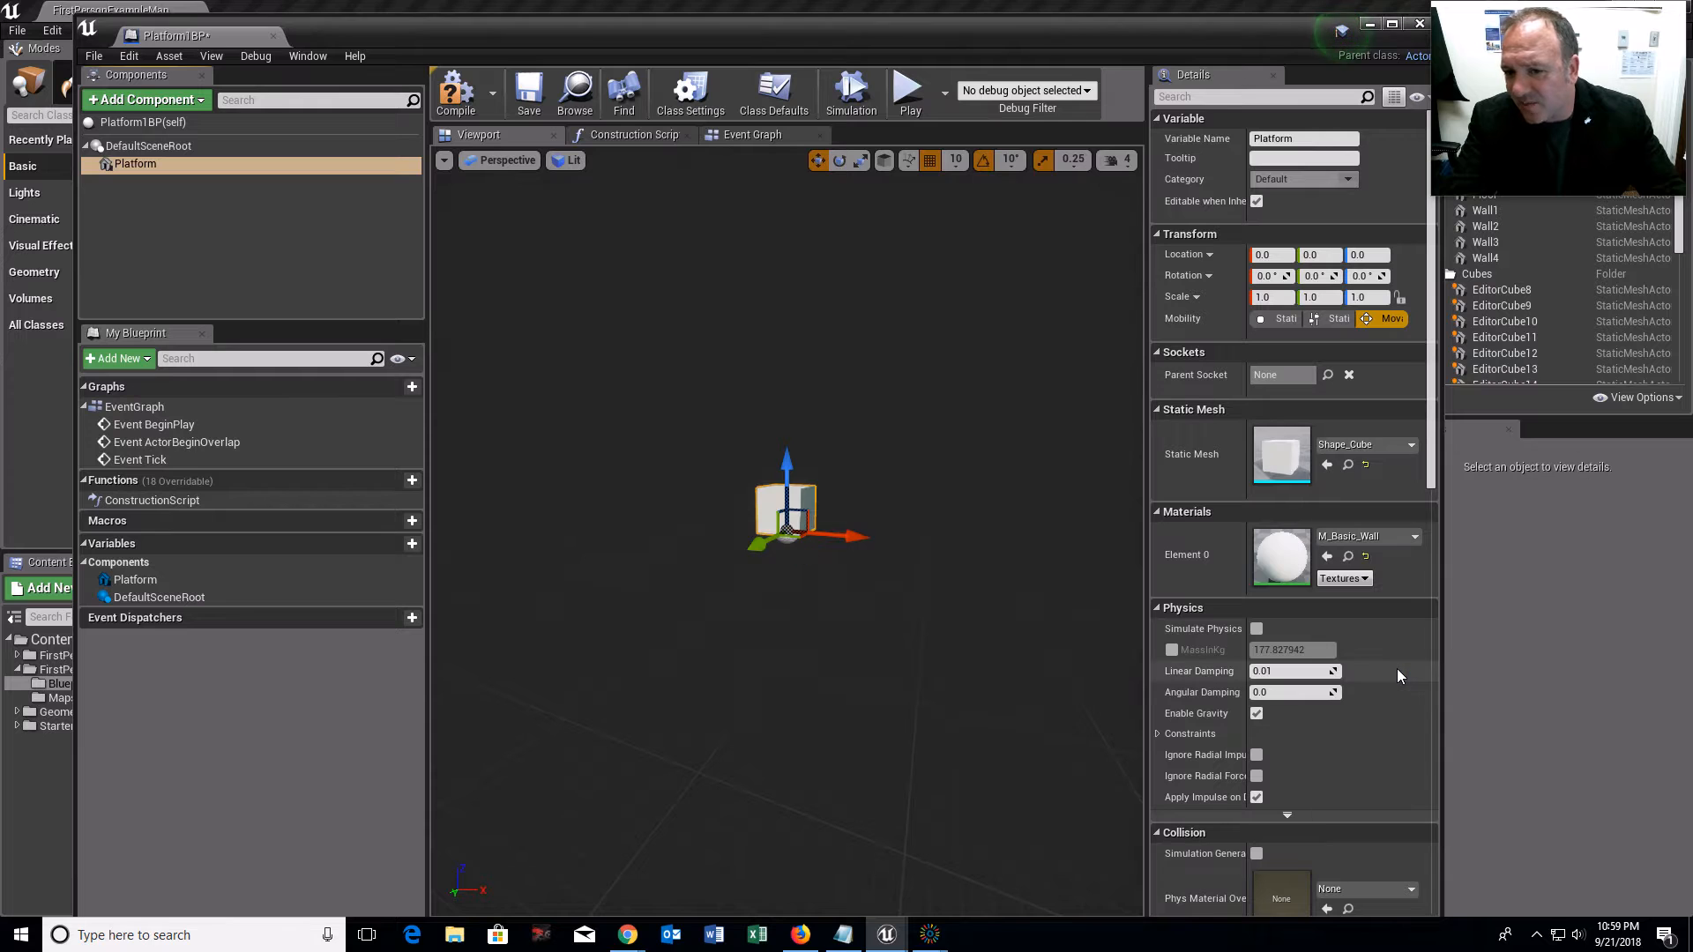
pyautogui.moveTo(784, 589); pyautogui.dragTo(732, 615, button='right')
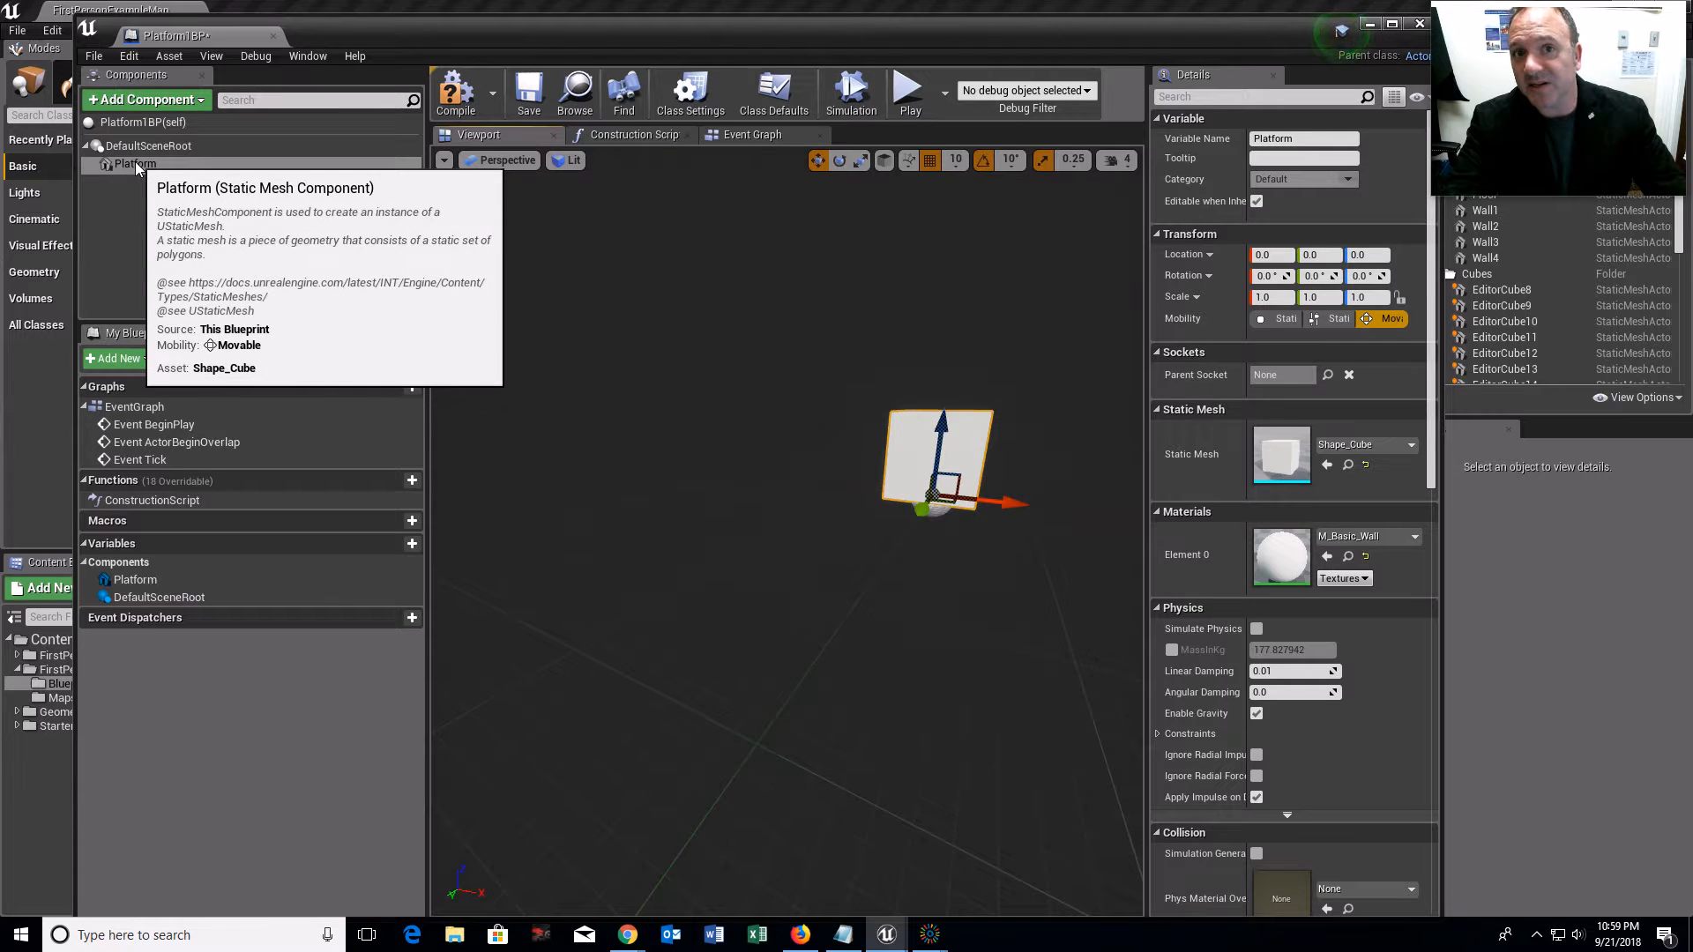
# Step: Scale the Platform component to 4.0 in X, 4.0 in Y and 0.25 in Z to form a flat slab
pyautogui.click(1271, 298)
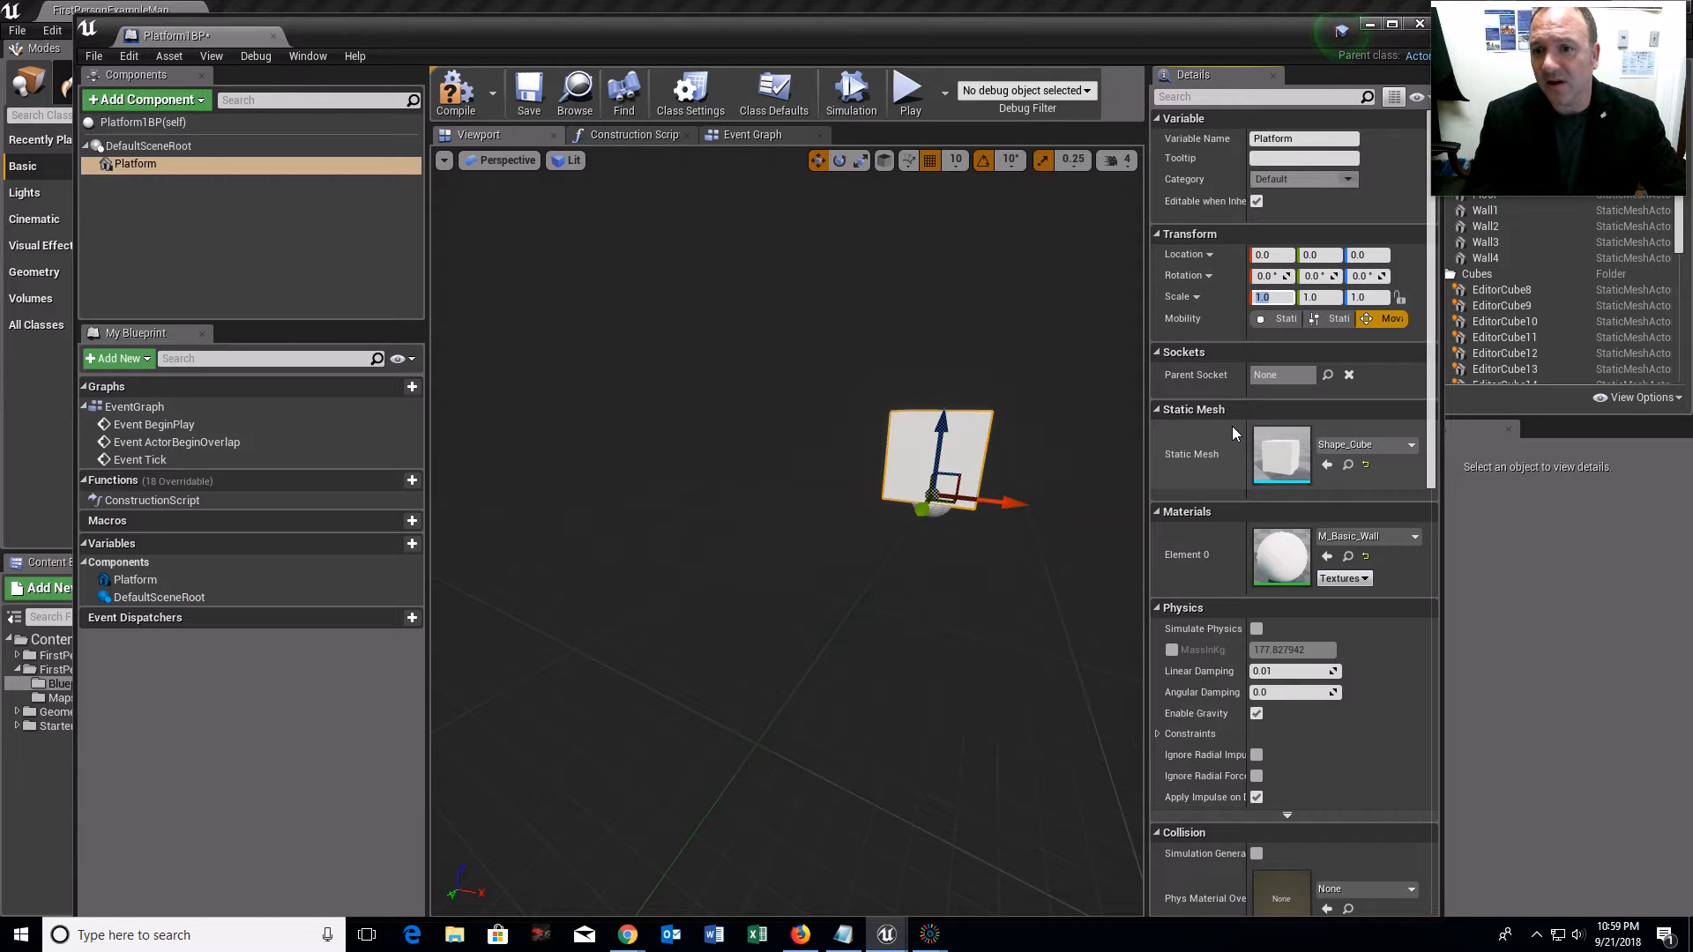
pyautogui.write('4')
pyautogui.click(1325, 298)
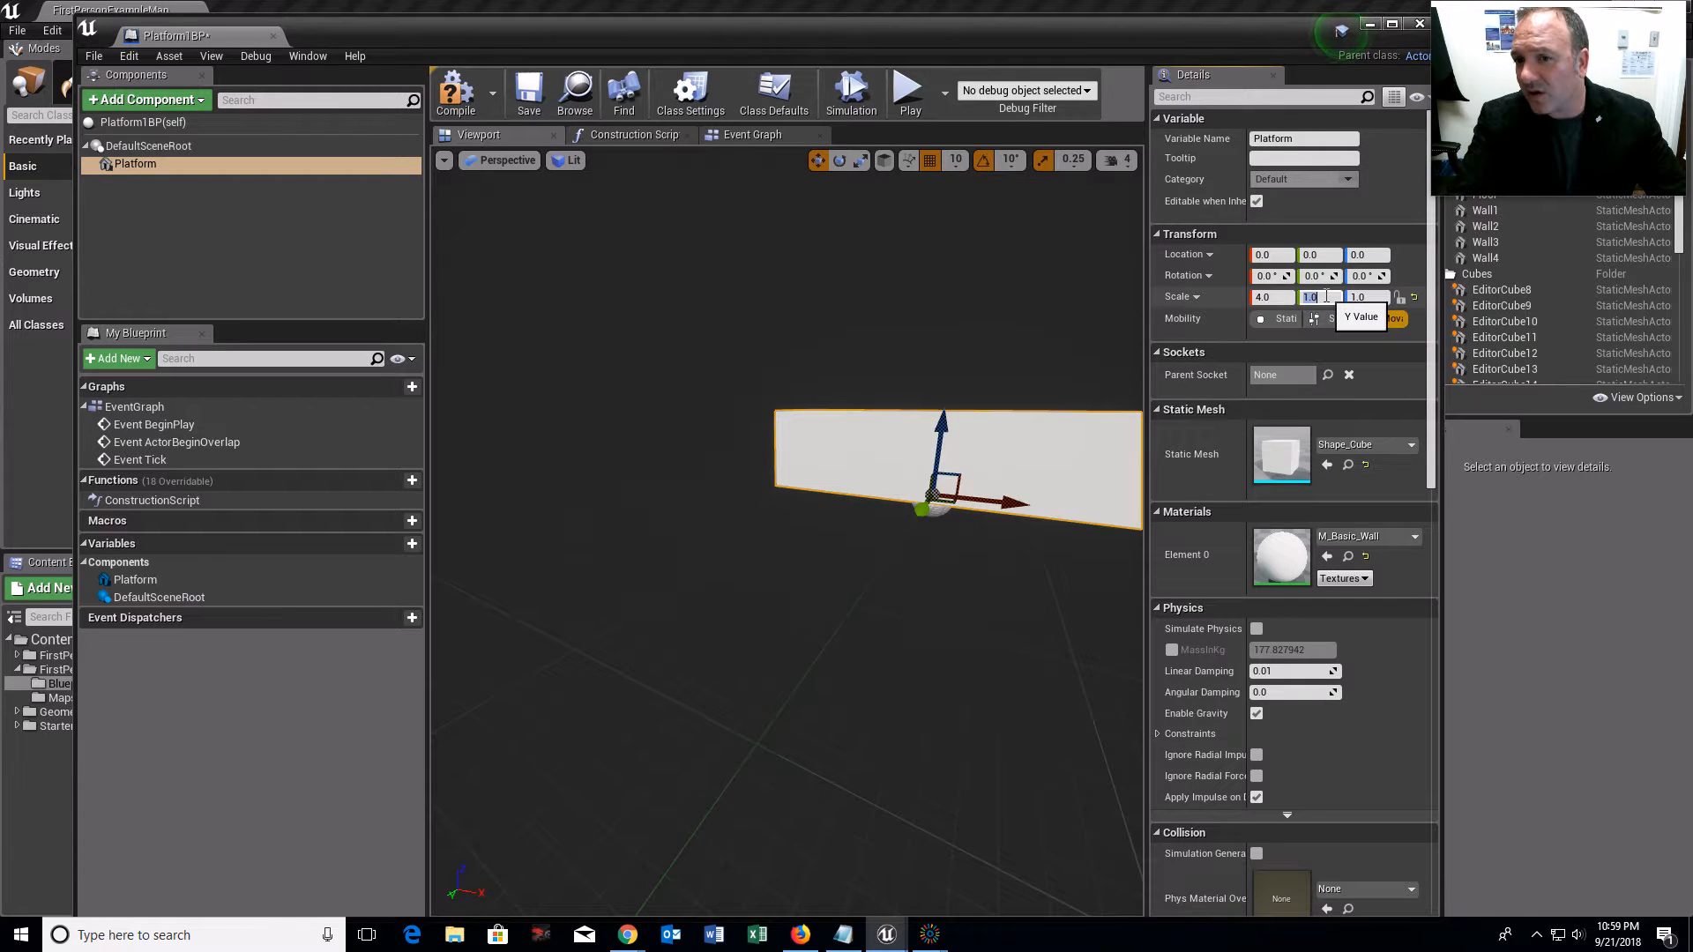
pyautogui.click(1361, 298)
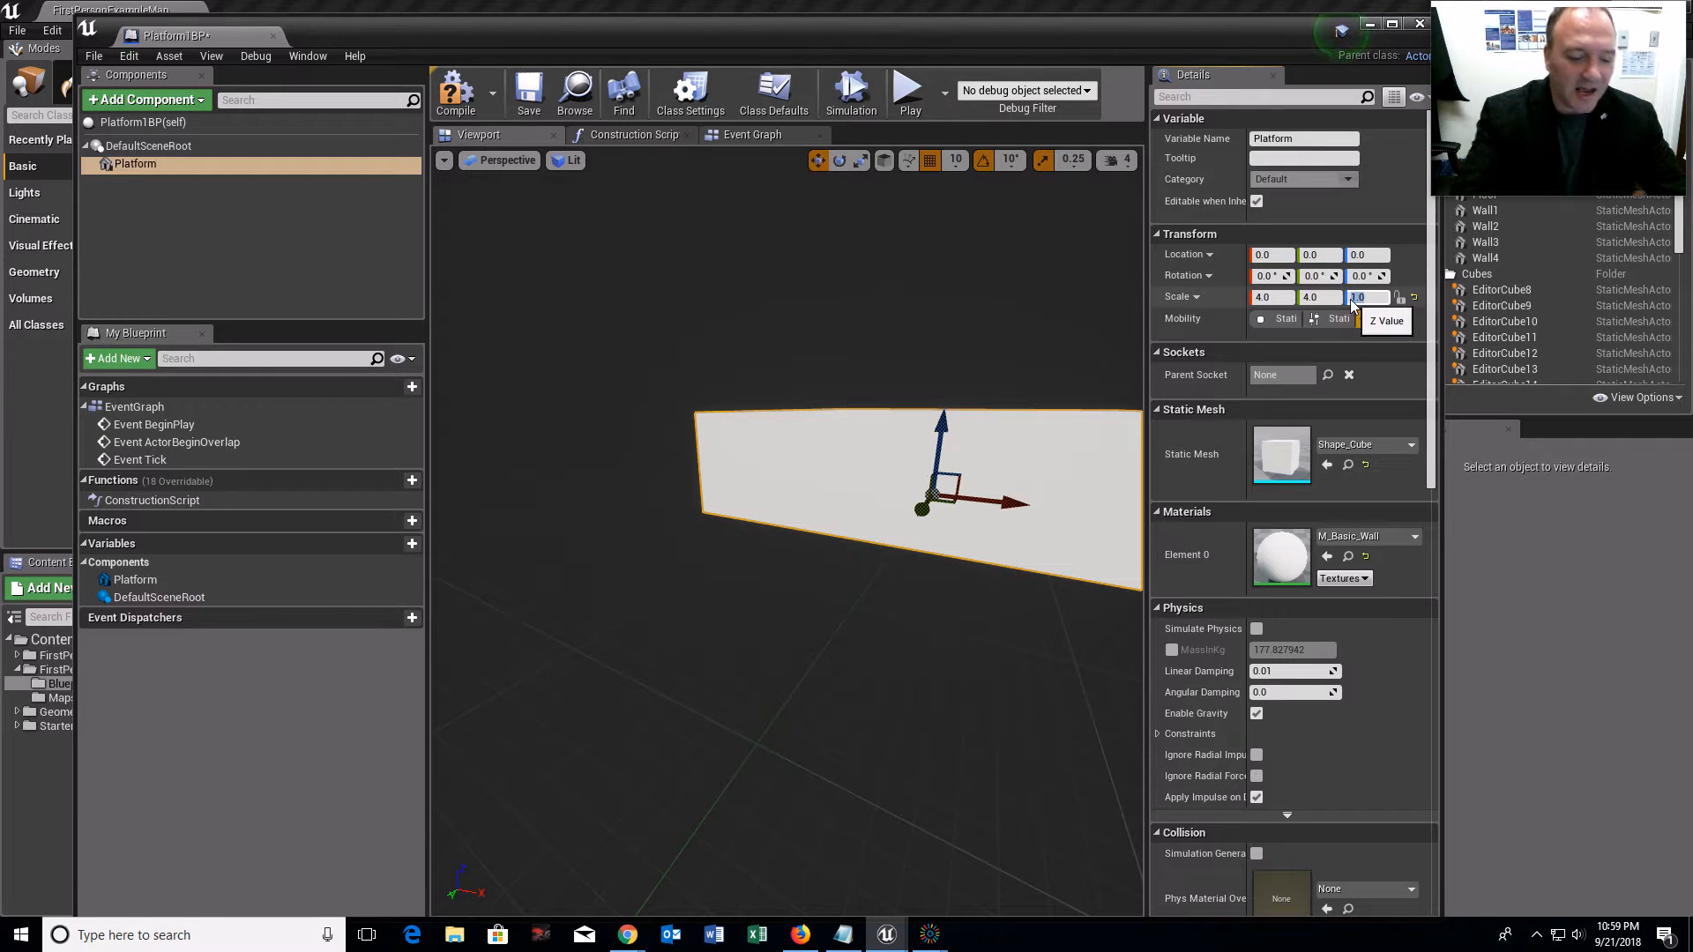
pyautogui.write('0.25')
pyautogui.press('Return')
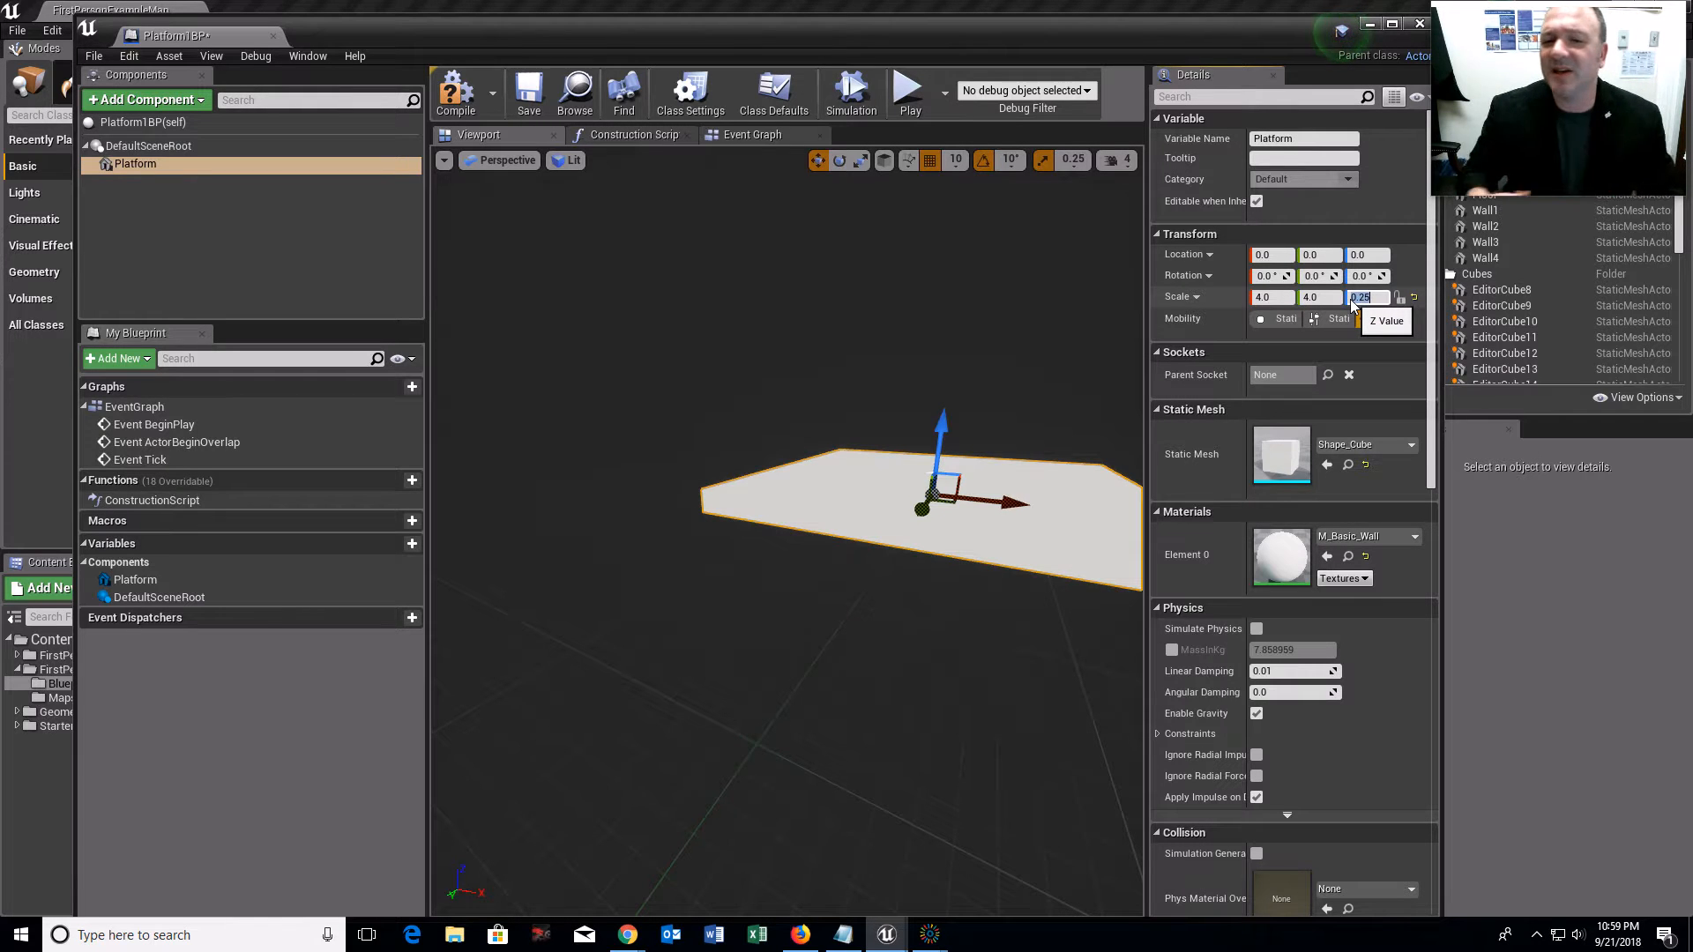
pyautogui.moveTo(944, 676); pyautogui.dragTo(823, 687, button='right')
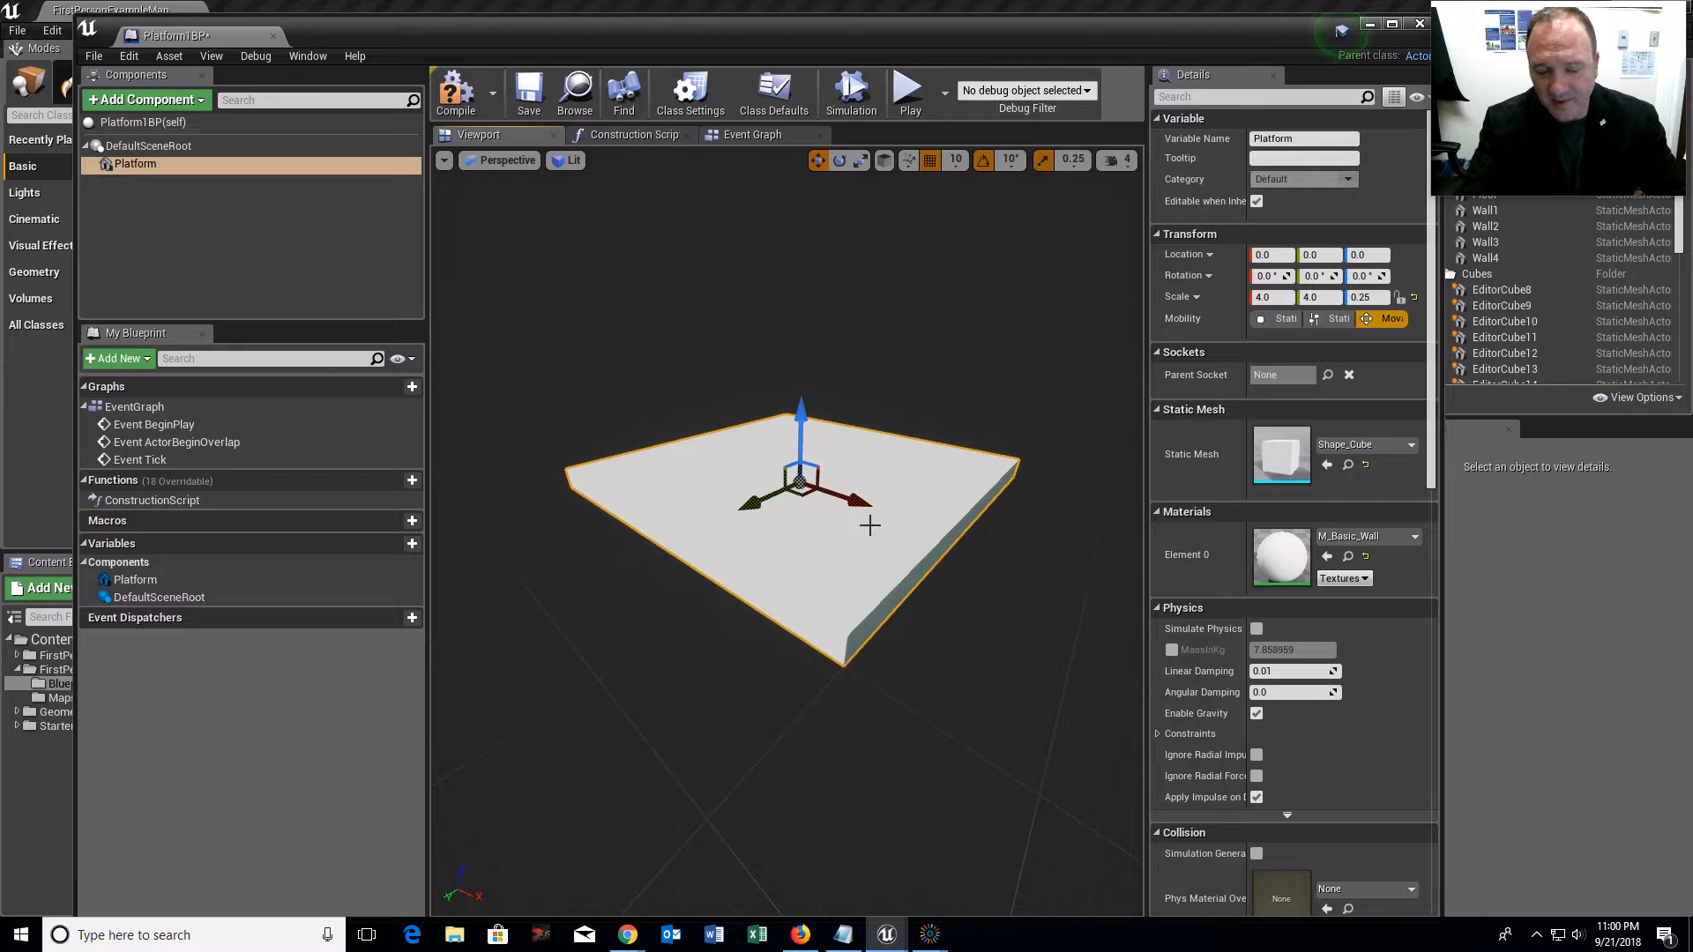
# Step: Compile and save the Platform1BP blueprint, and close its editor
pyautogui.click(446, 102)
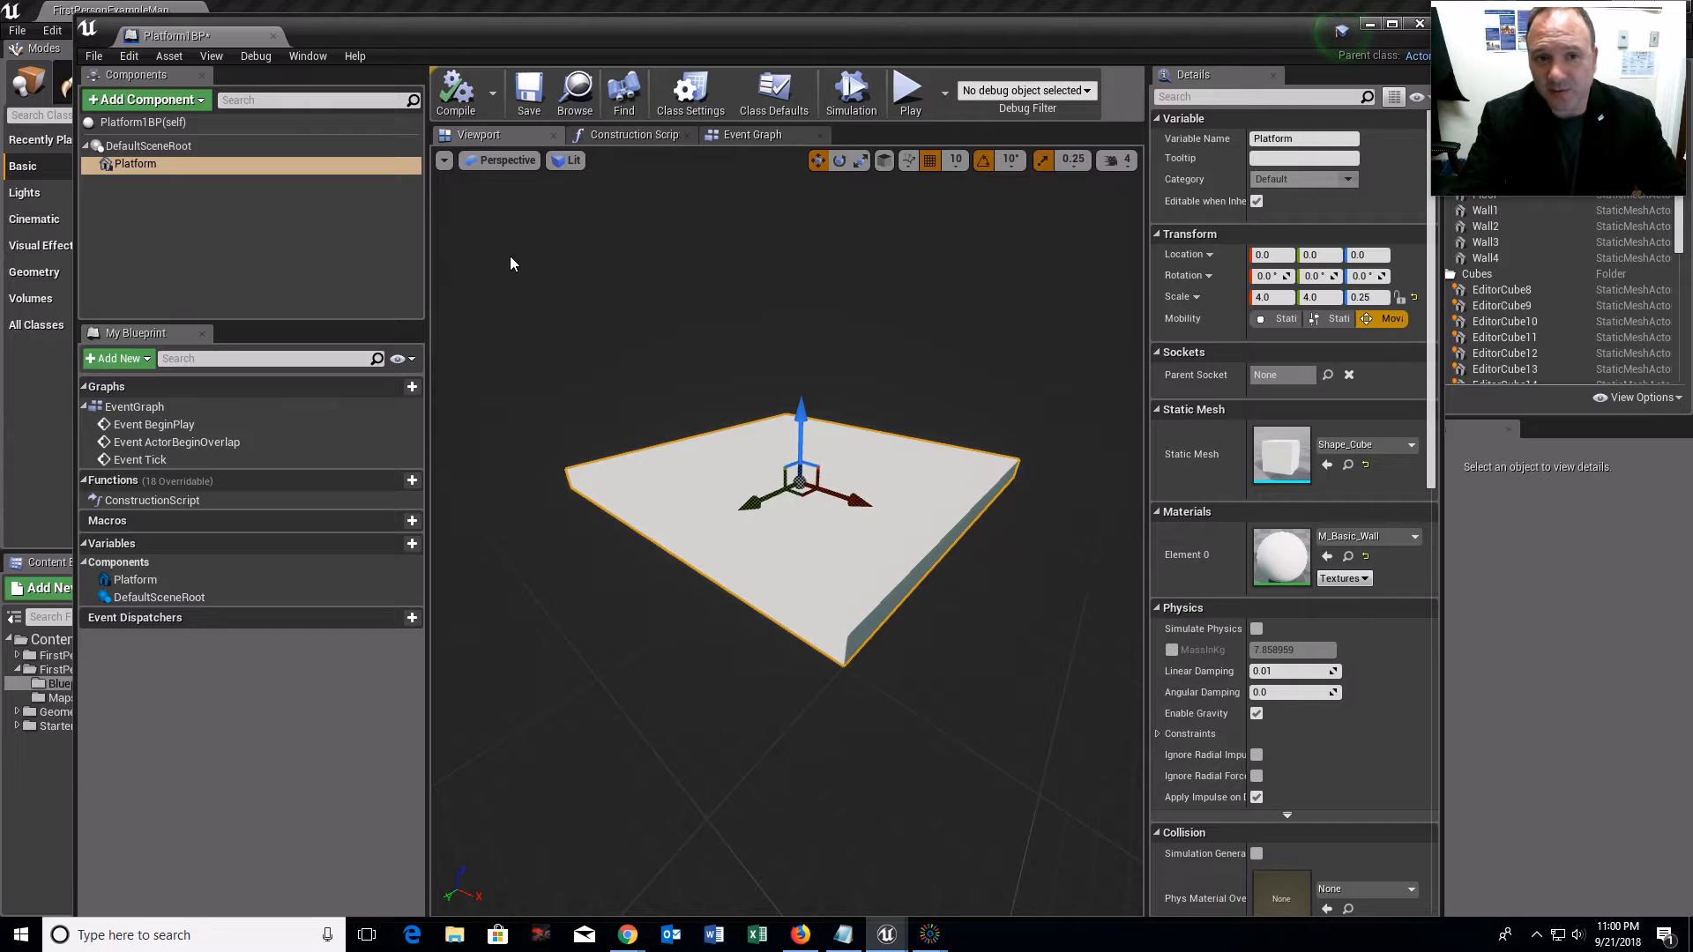
pyautogui.click(525, 104)
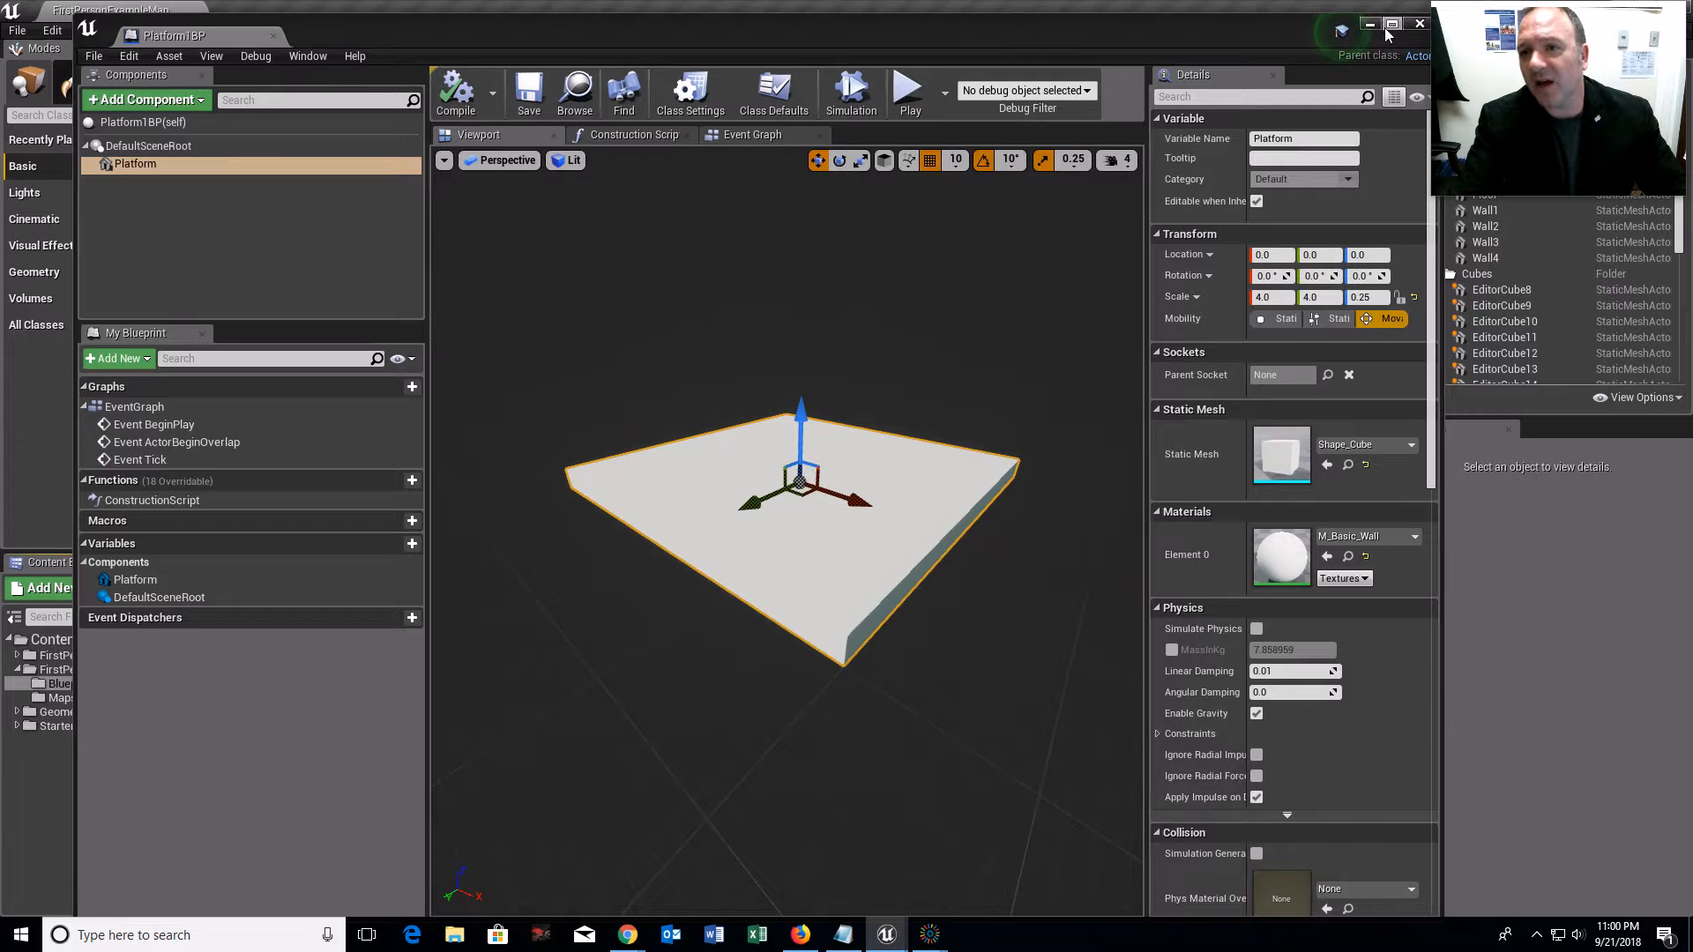
pyautogui.click(1420, 24)
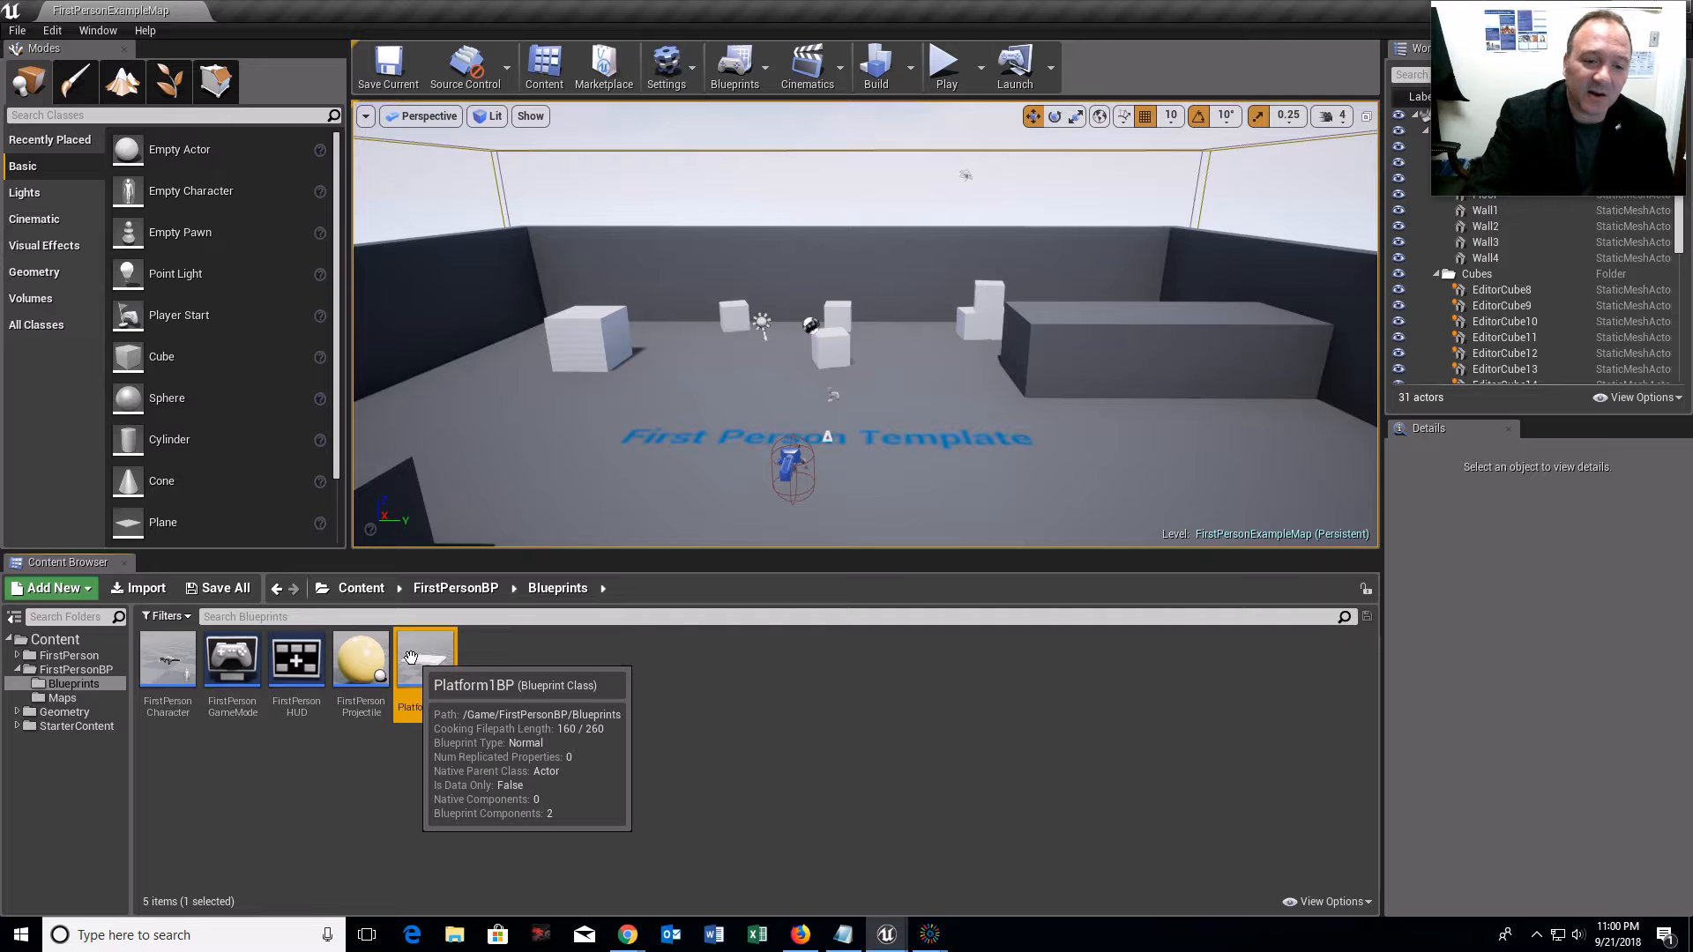
# Step: Place a Platform1BP instance in the level at about X 210, Y -1290, Z 170, and reopen the blueprint for editing
pyautogui.moveTo(411, 658); pyautogui.dragTo(466, 421)
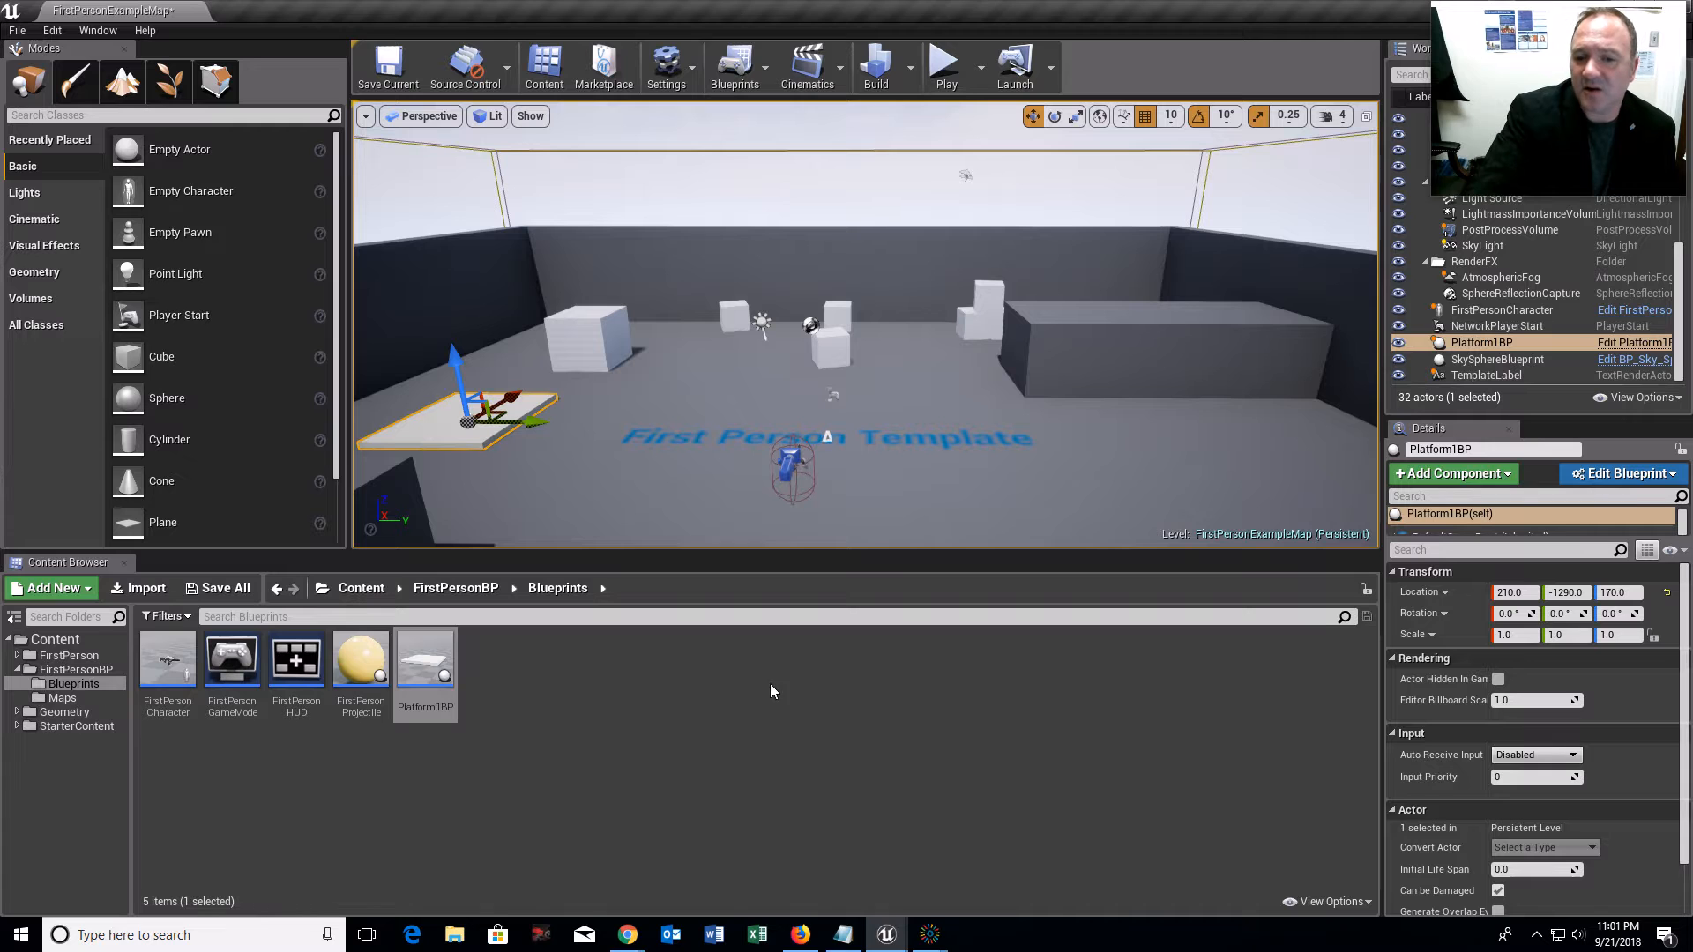
pyautogui.doubleClick(423, 657)
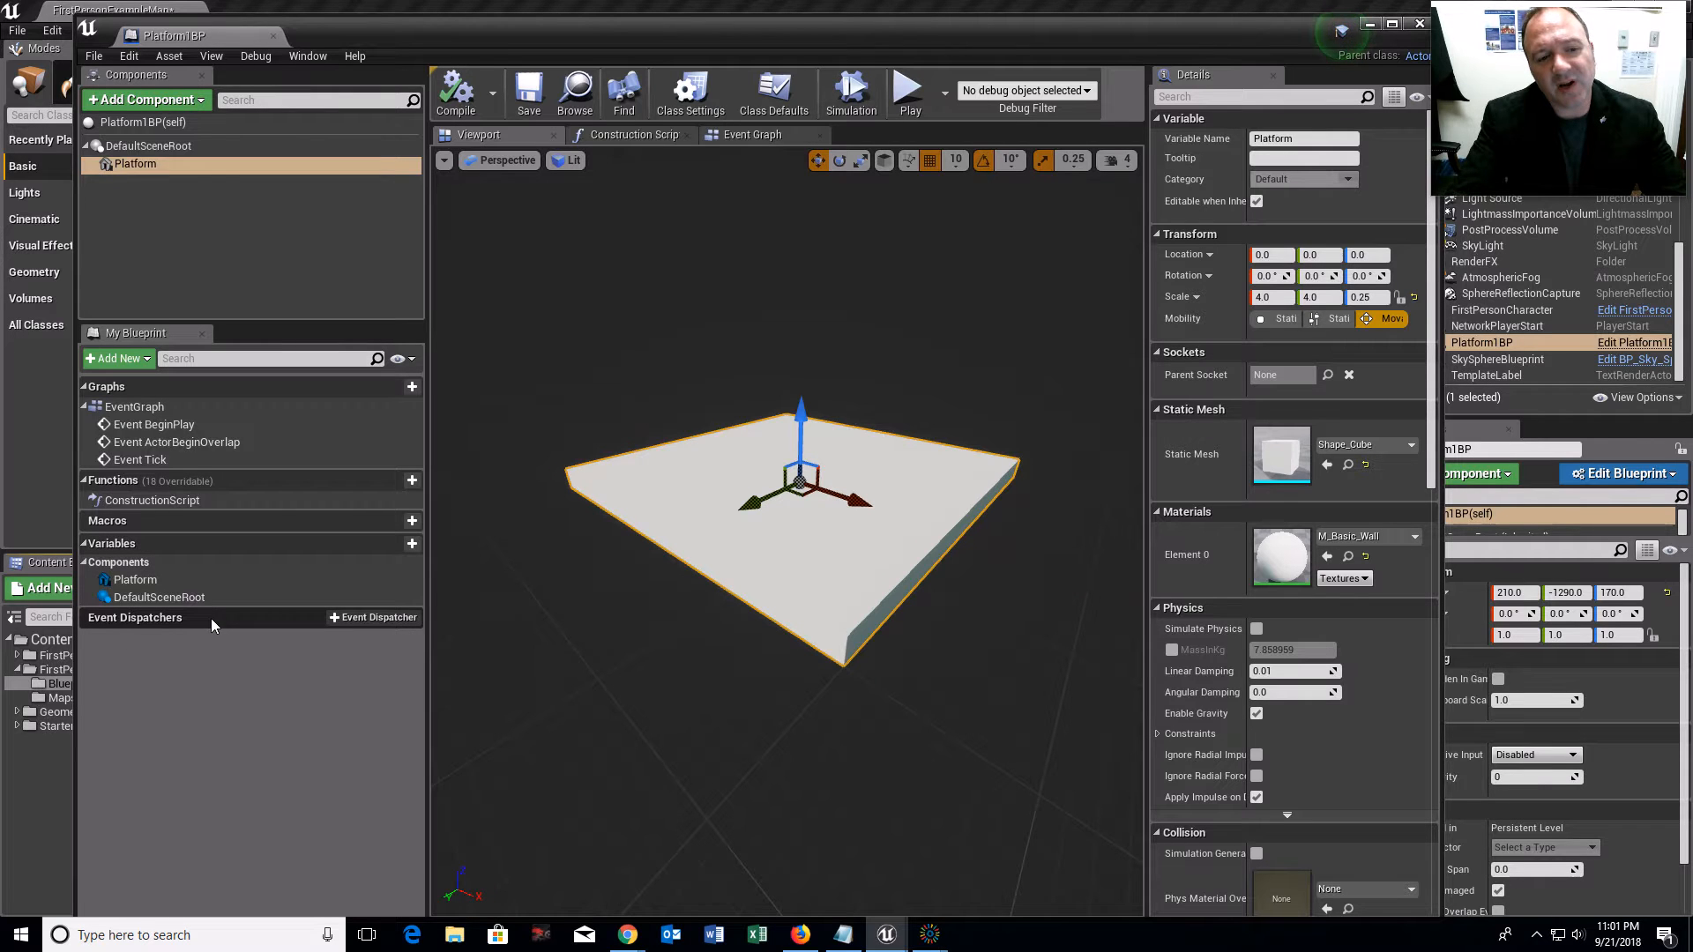
pyautogui.click(85, 543)
pyautogui.click(85, 544)
pyautogui.click(83, 562)
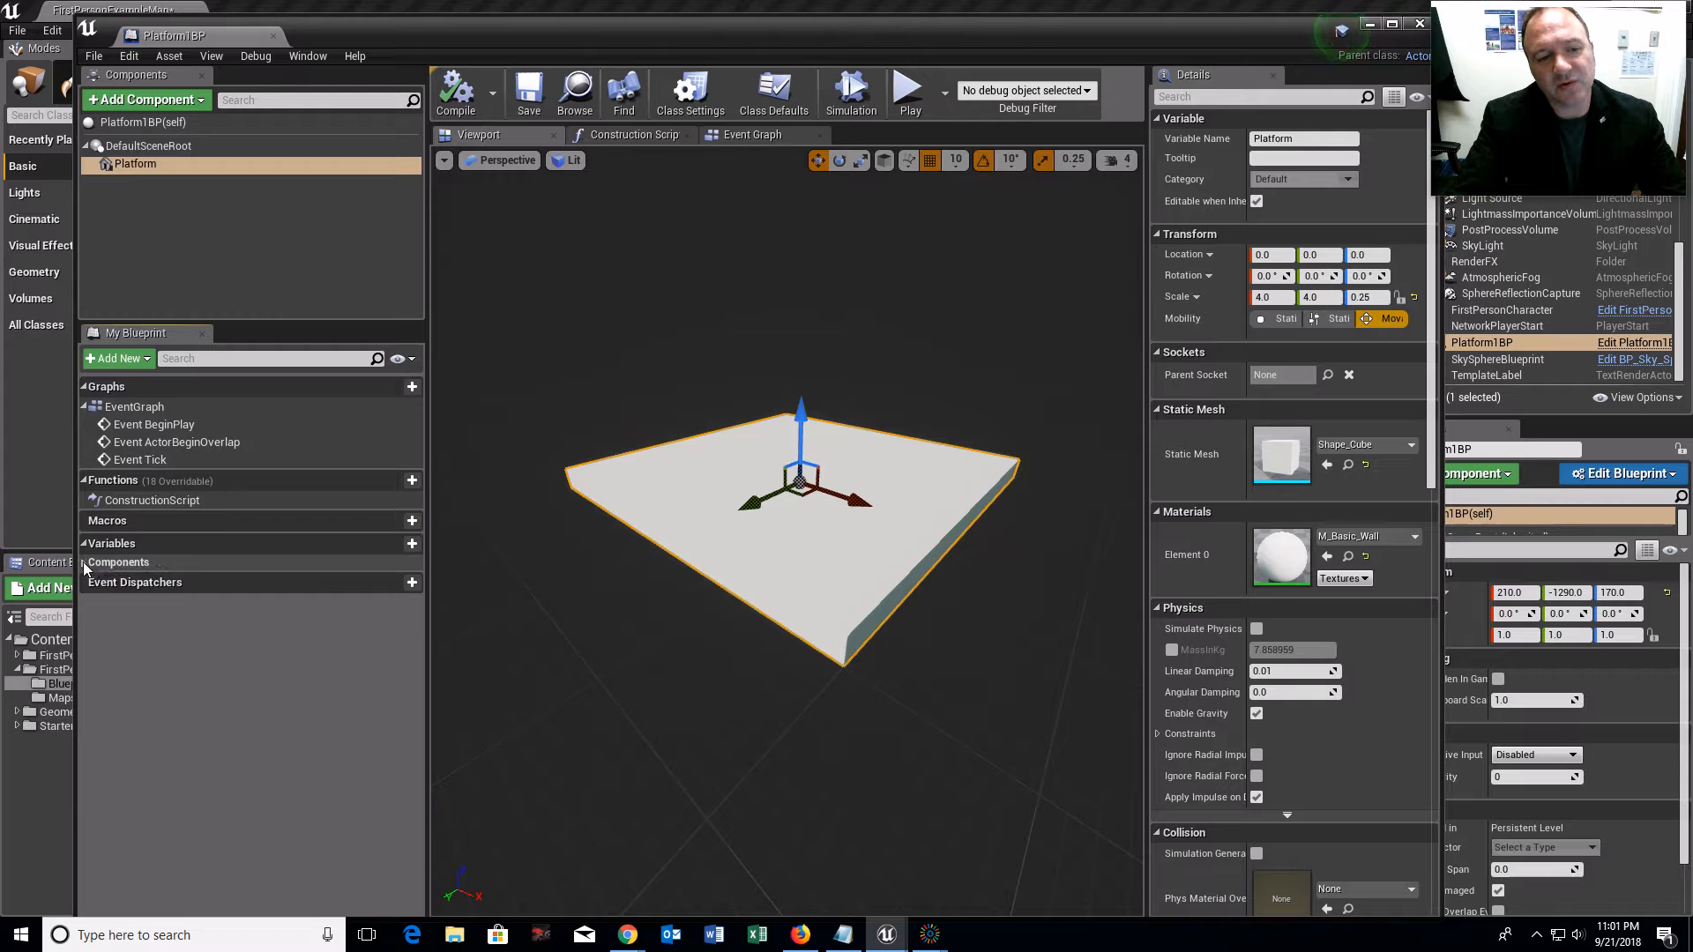
pyautogui.click(84, 563)
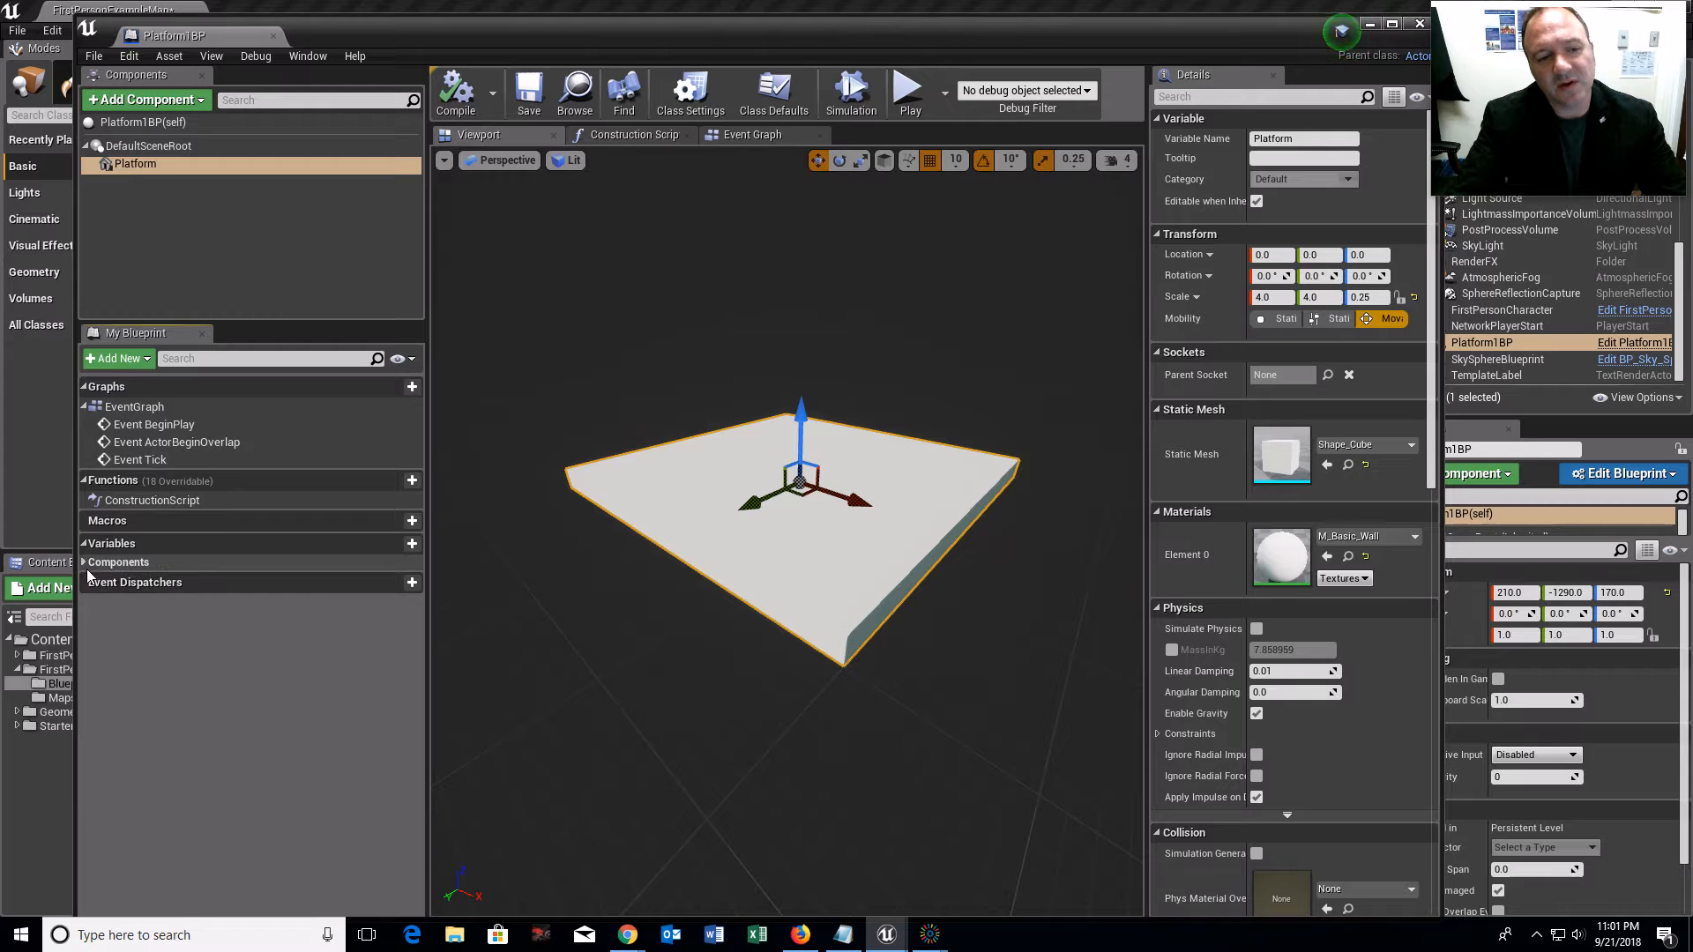
# Step: Add a variable named Platform1Begin to the Platform1BP blueprint and set its type to Vector
pyautogui.click(399, 543)
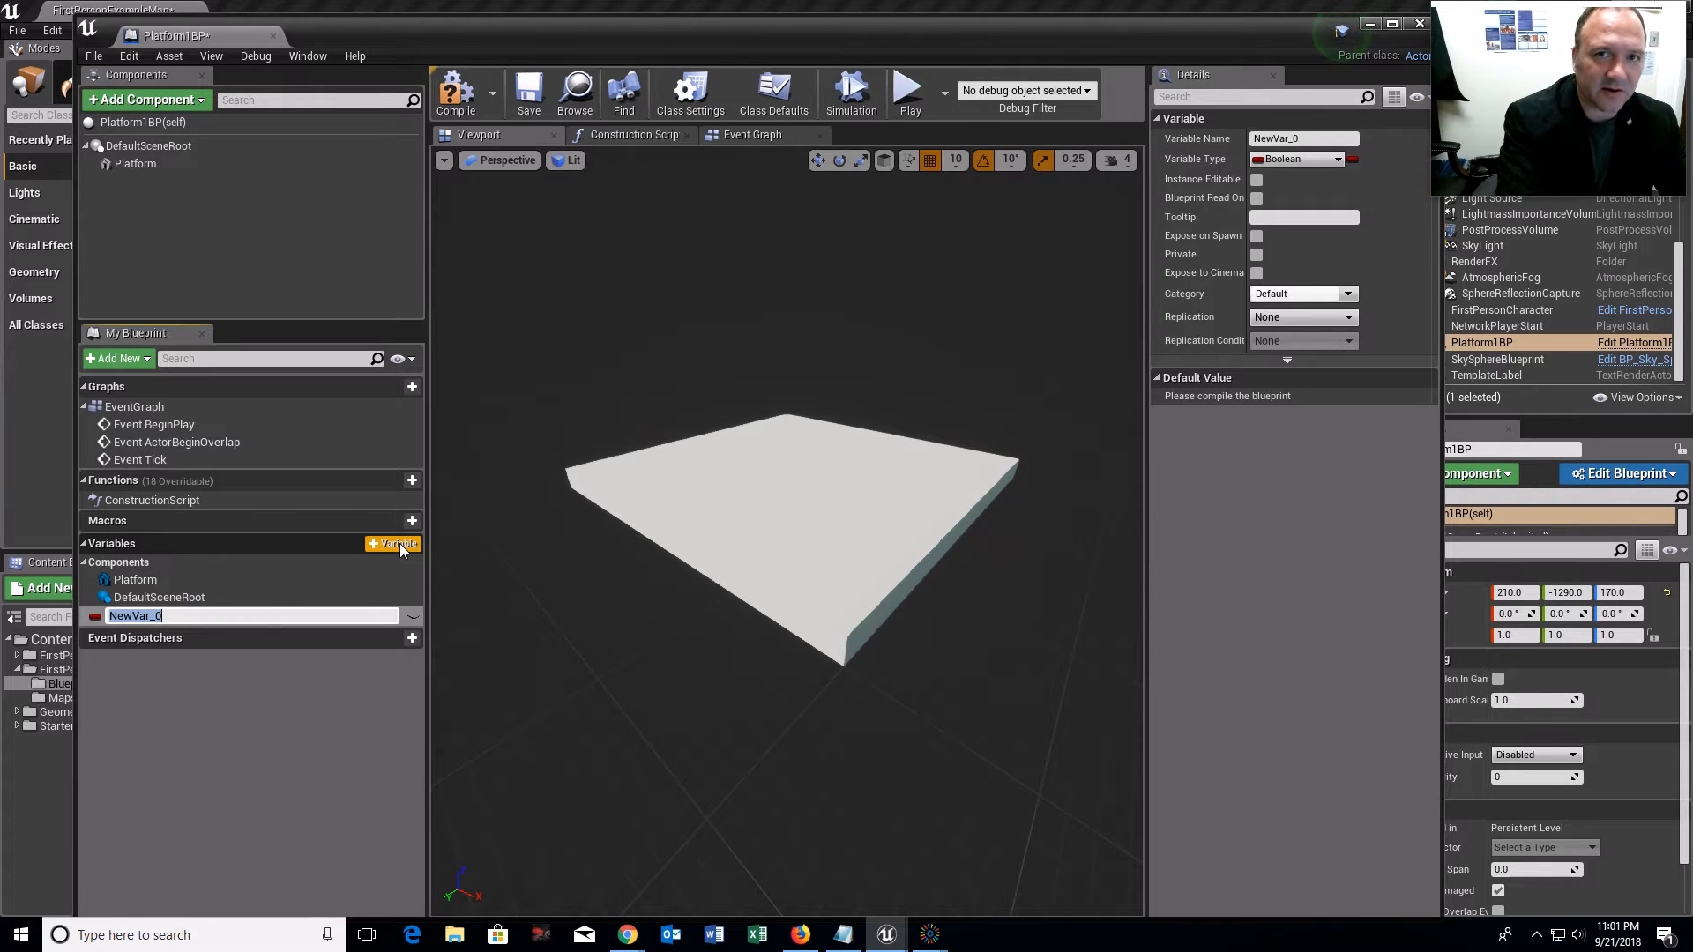
pyautogui.write('P')
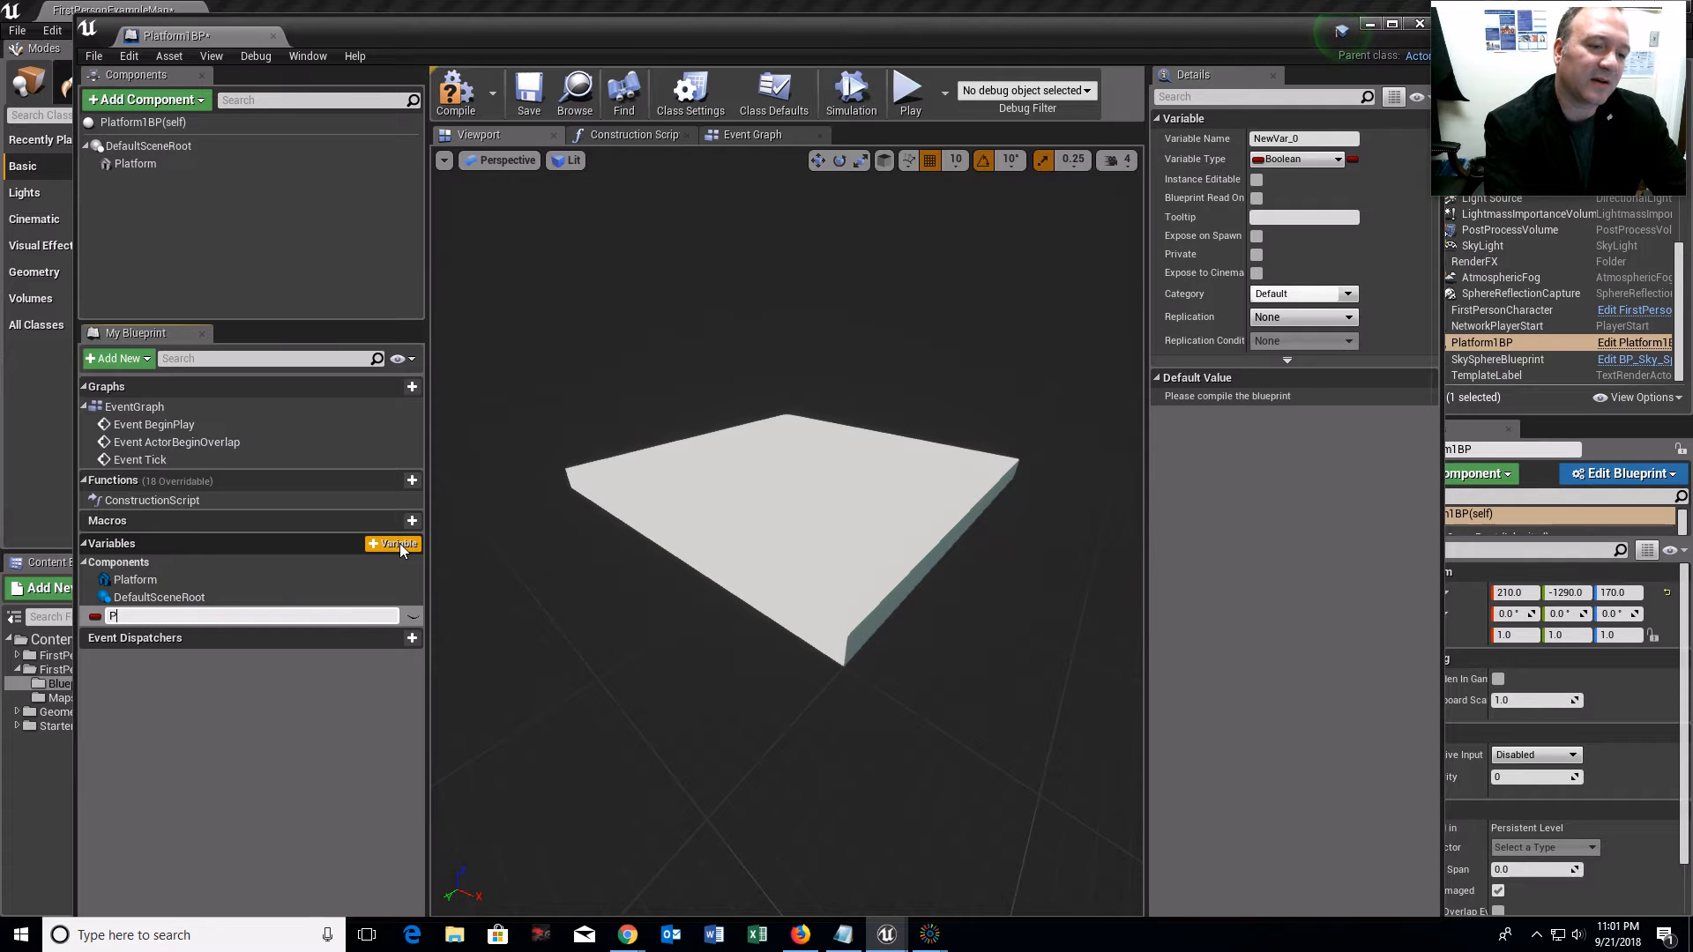
pyautogui.write('2latform1')
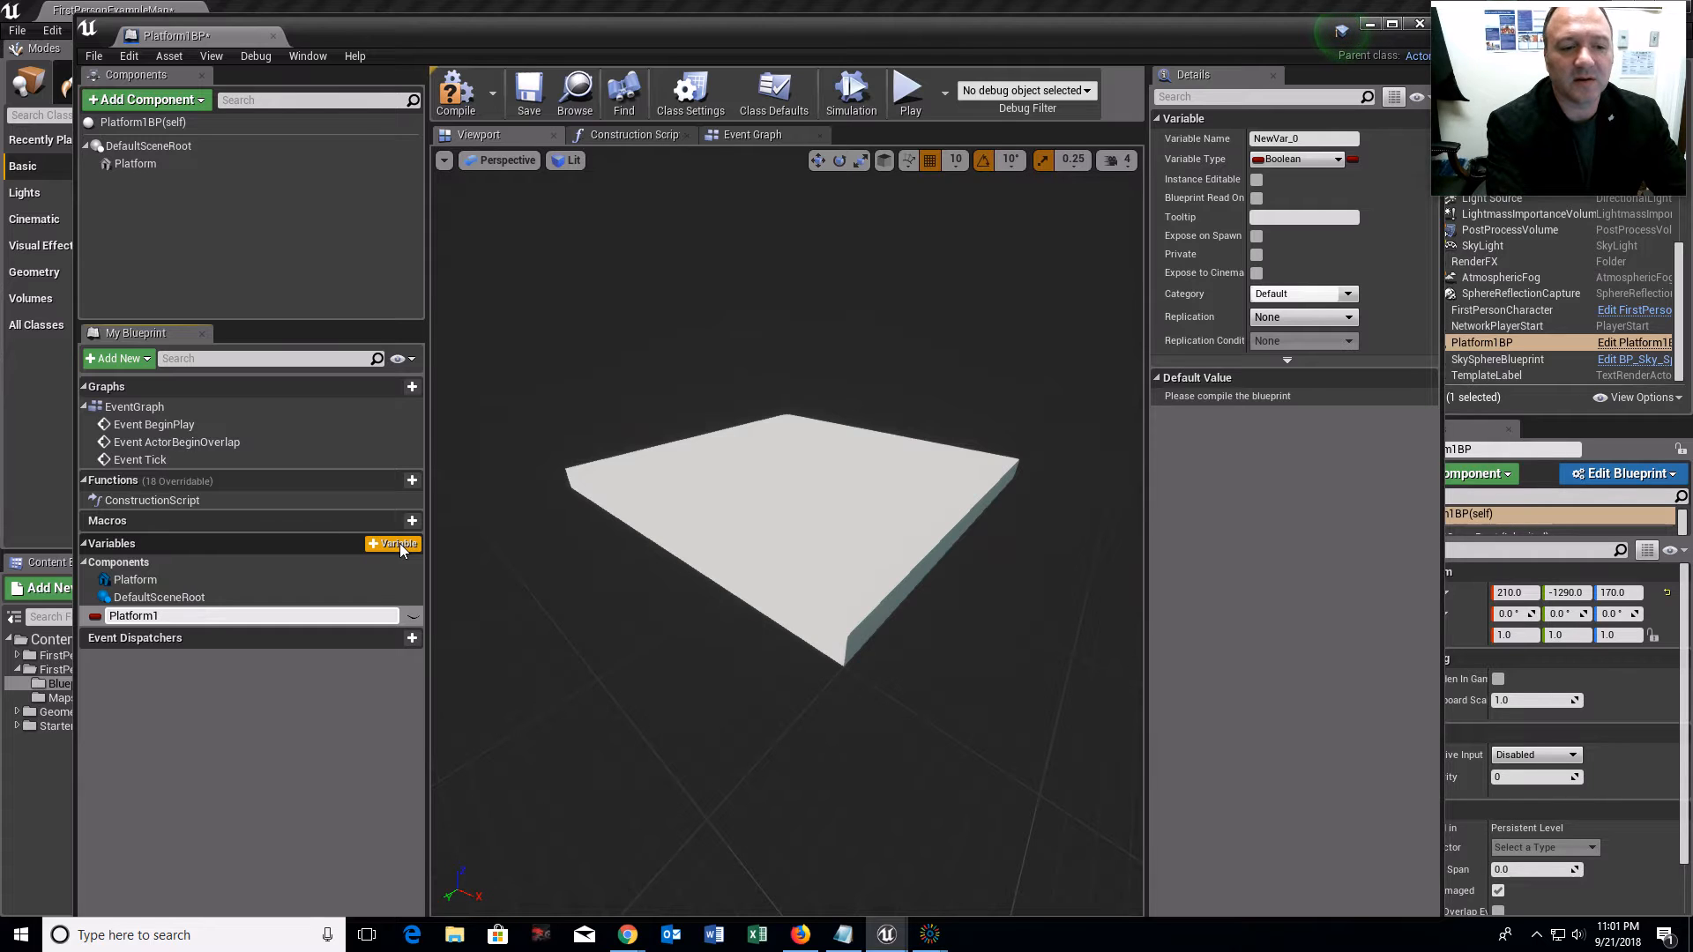
pyautogui.write('Begin')
pyautogui.press('Return')
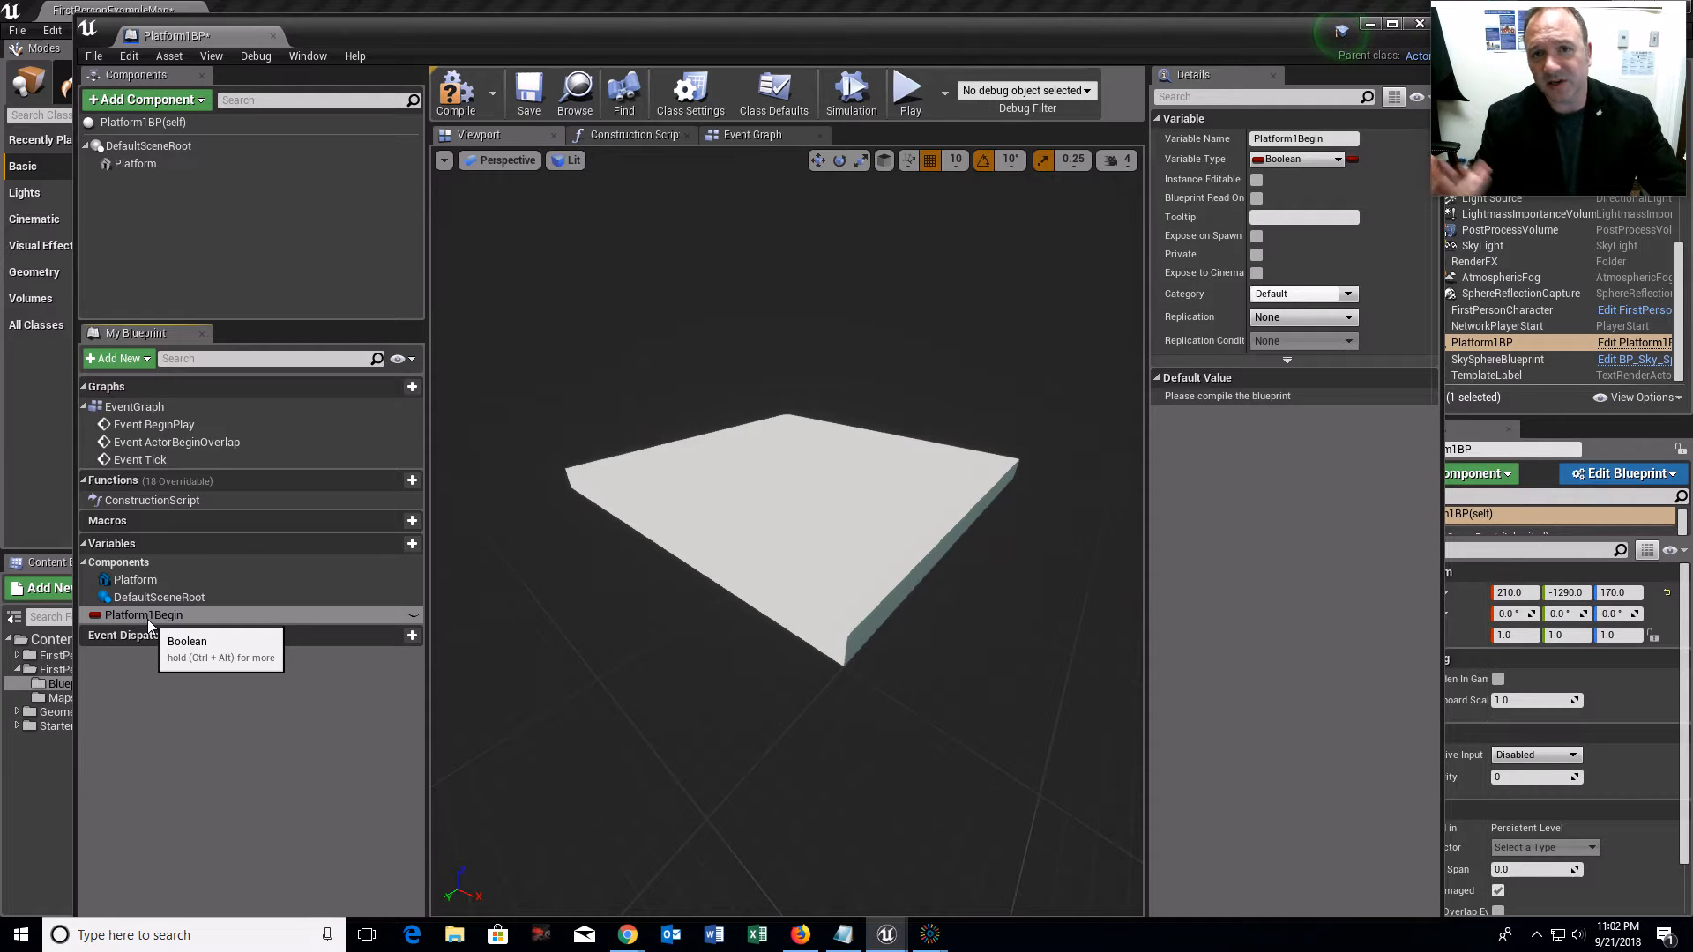
pyautogui.click(96, 616)
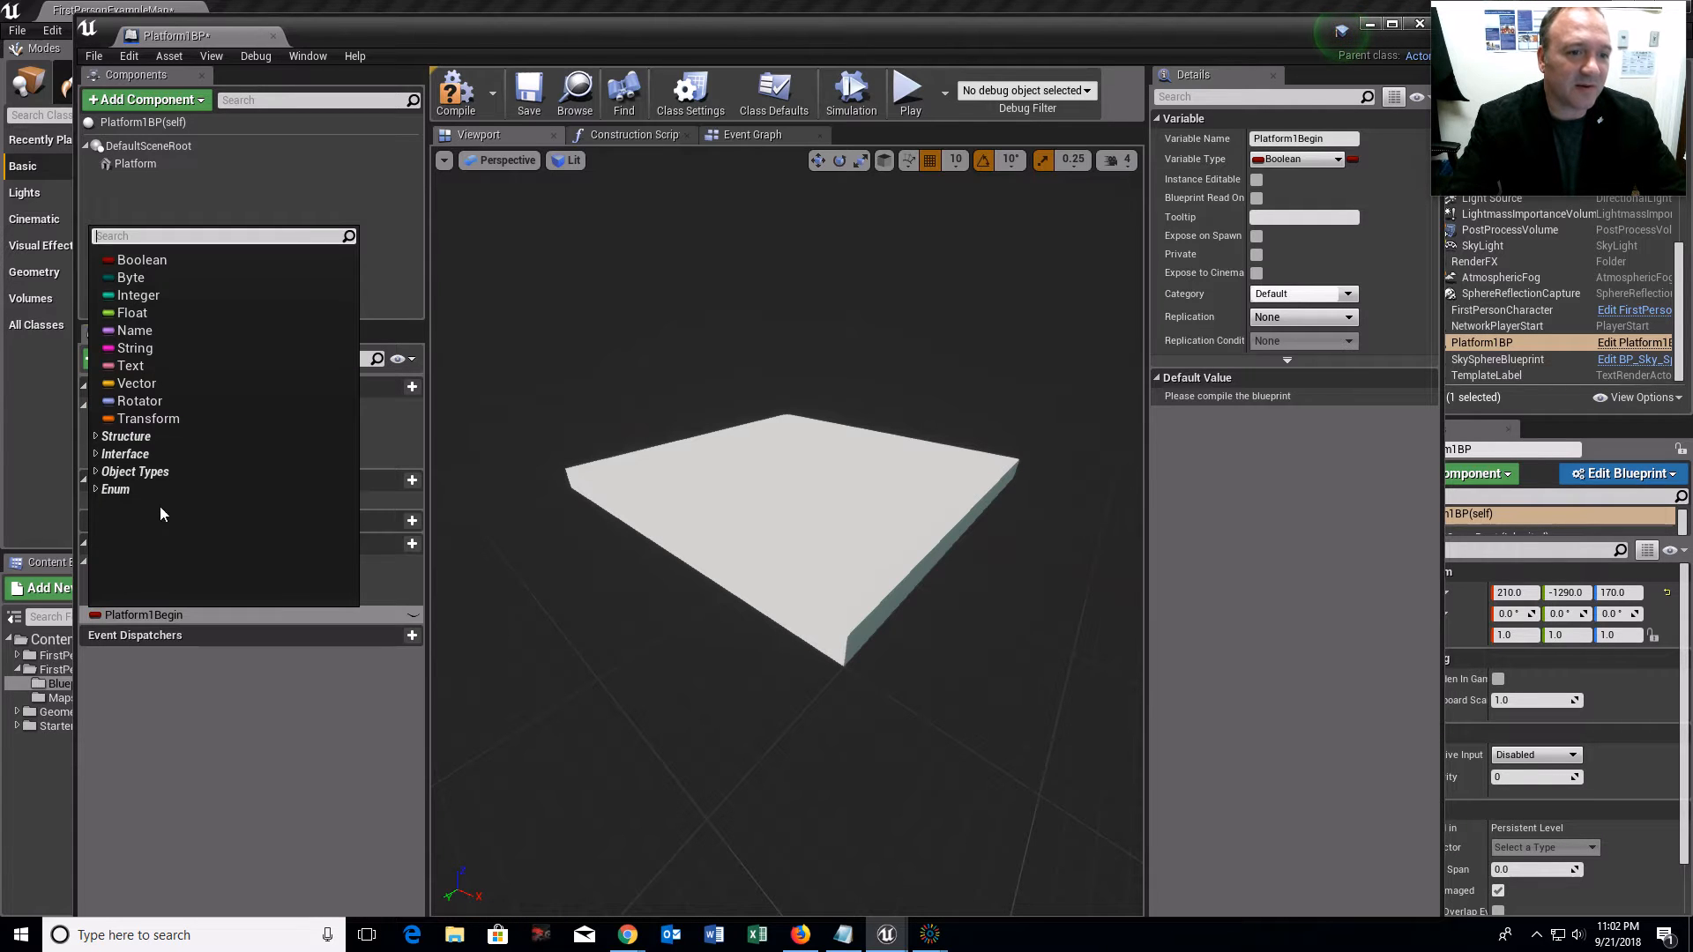
pyautogui.press('Escape')
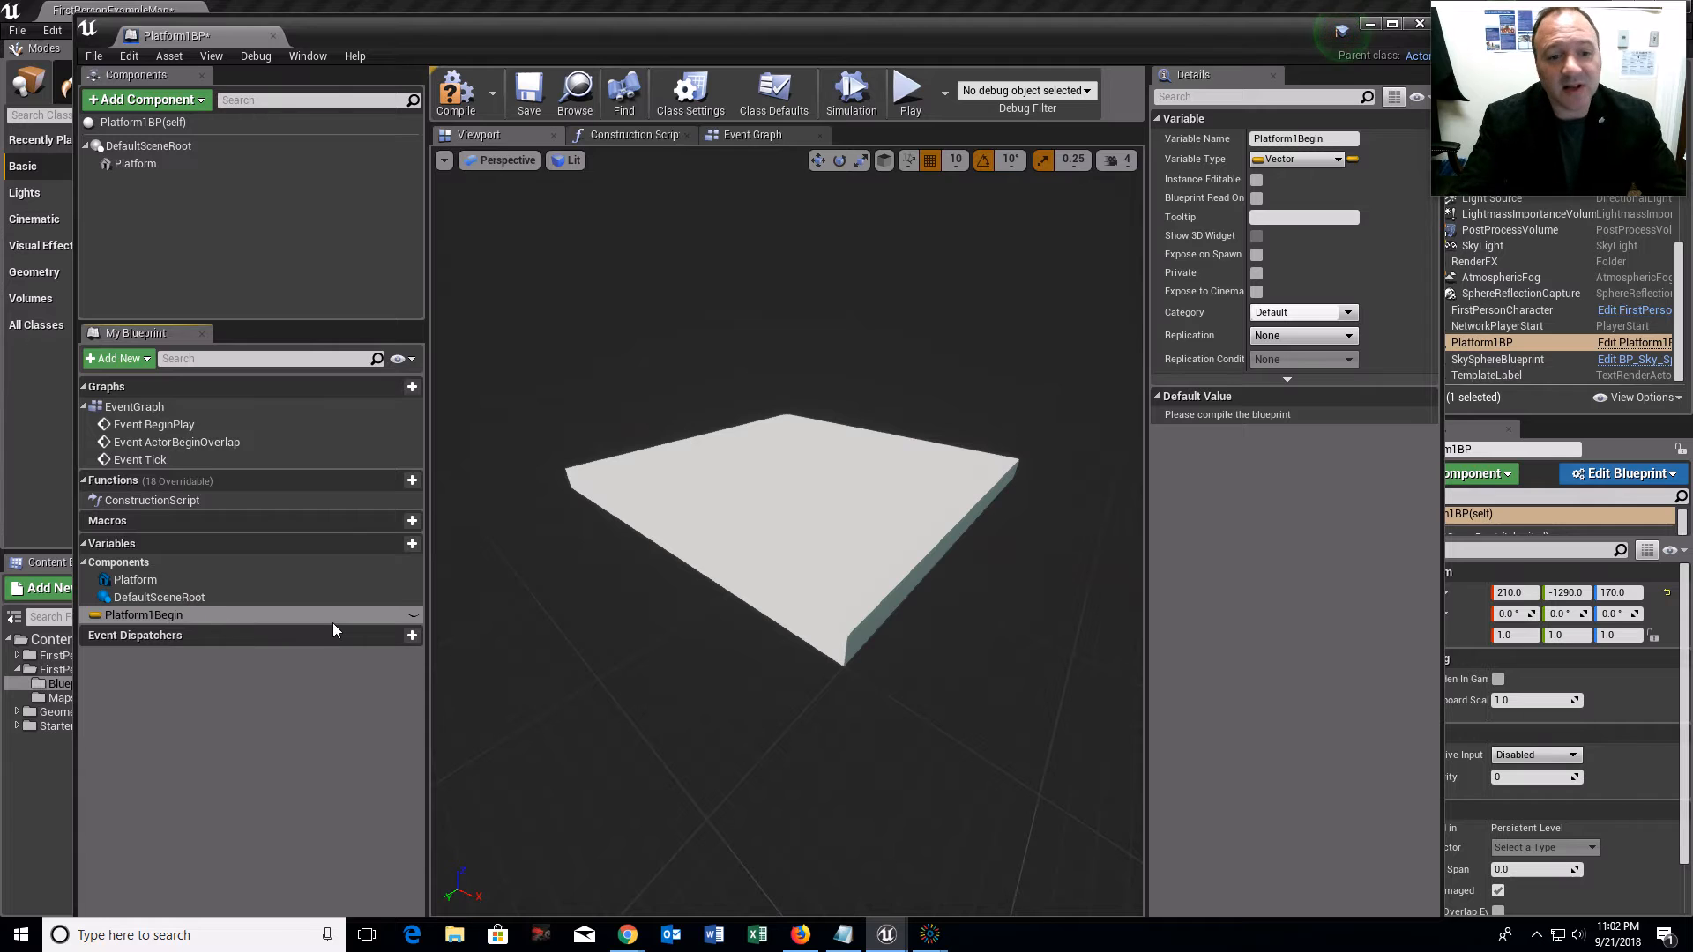
# Step: Add a second Vector variable named Platform1End to the Platform1BP blueprint and compile it
pyautogui.click(389, 543)
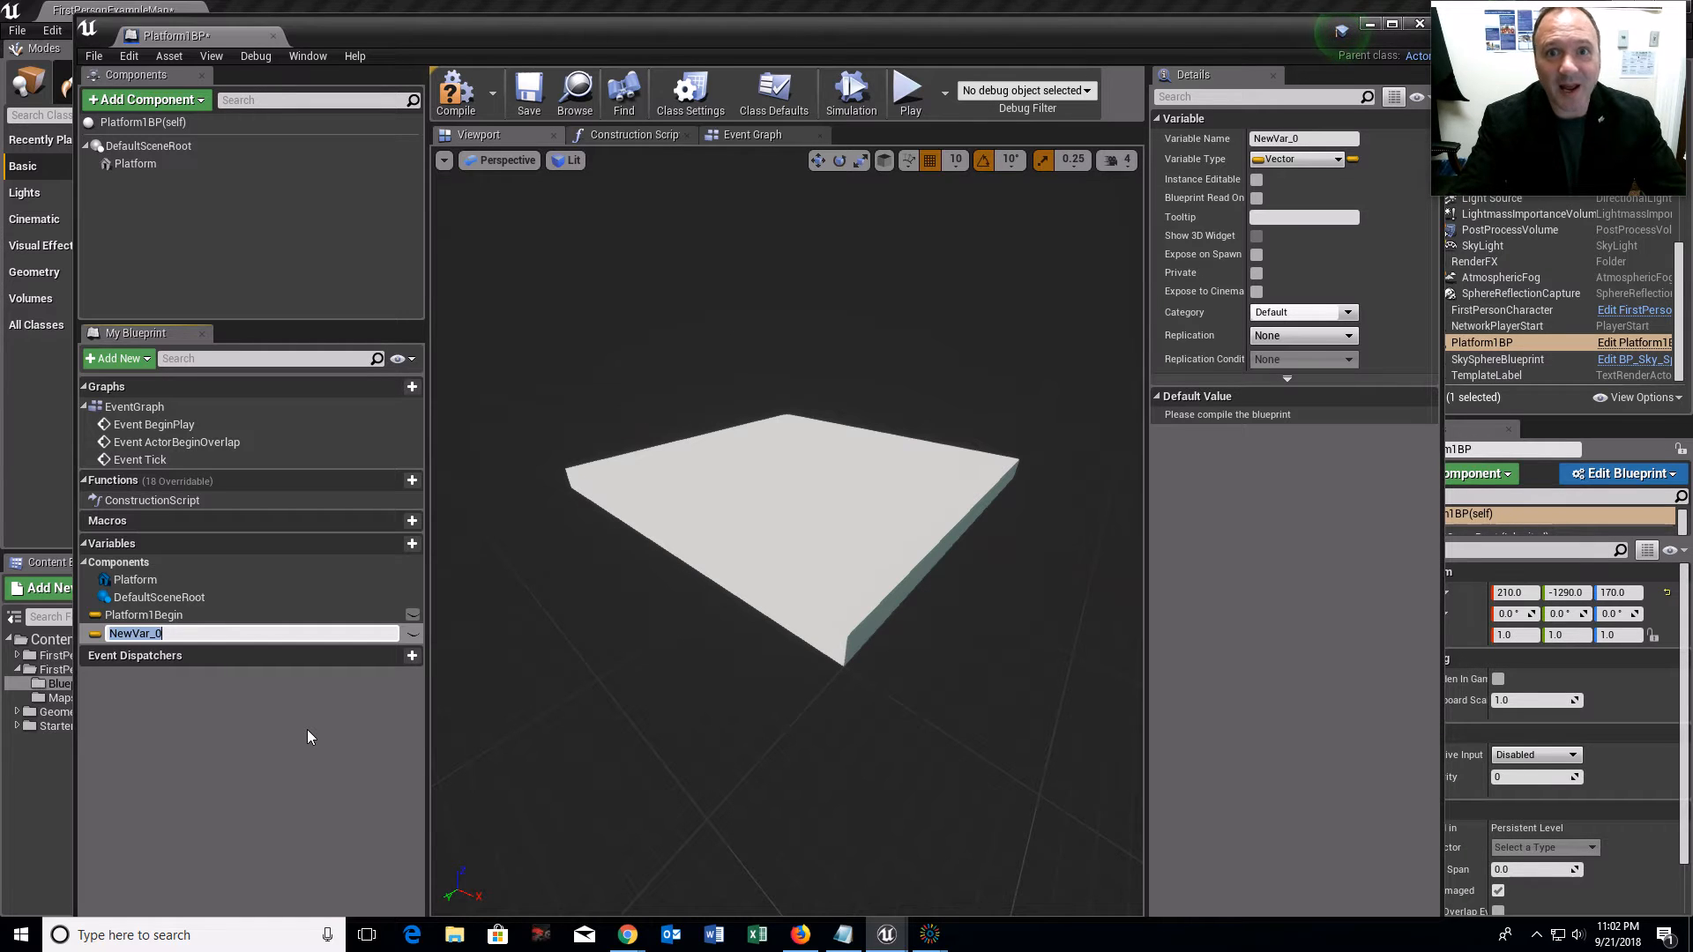
pyautogui.write('Platf')
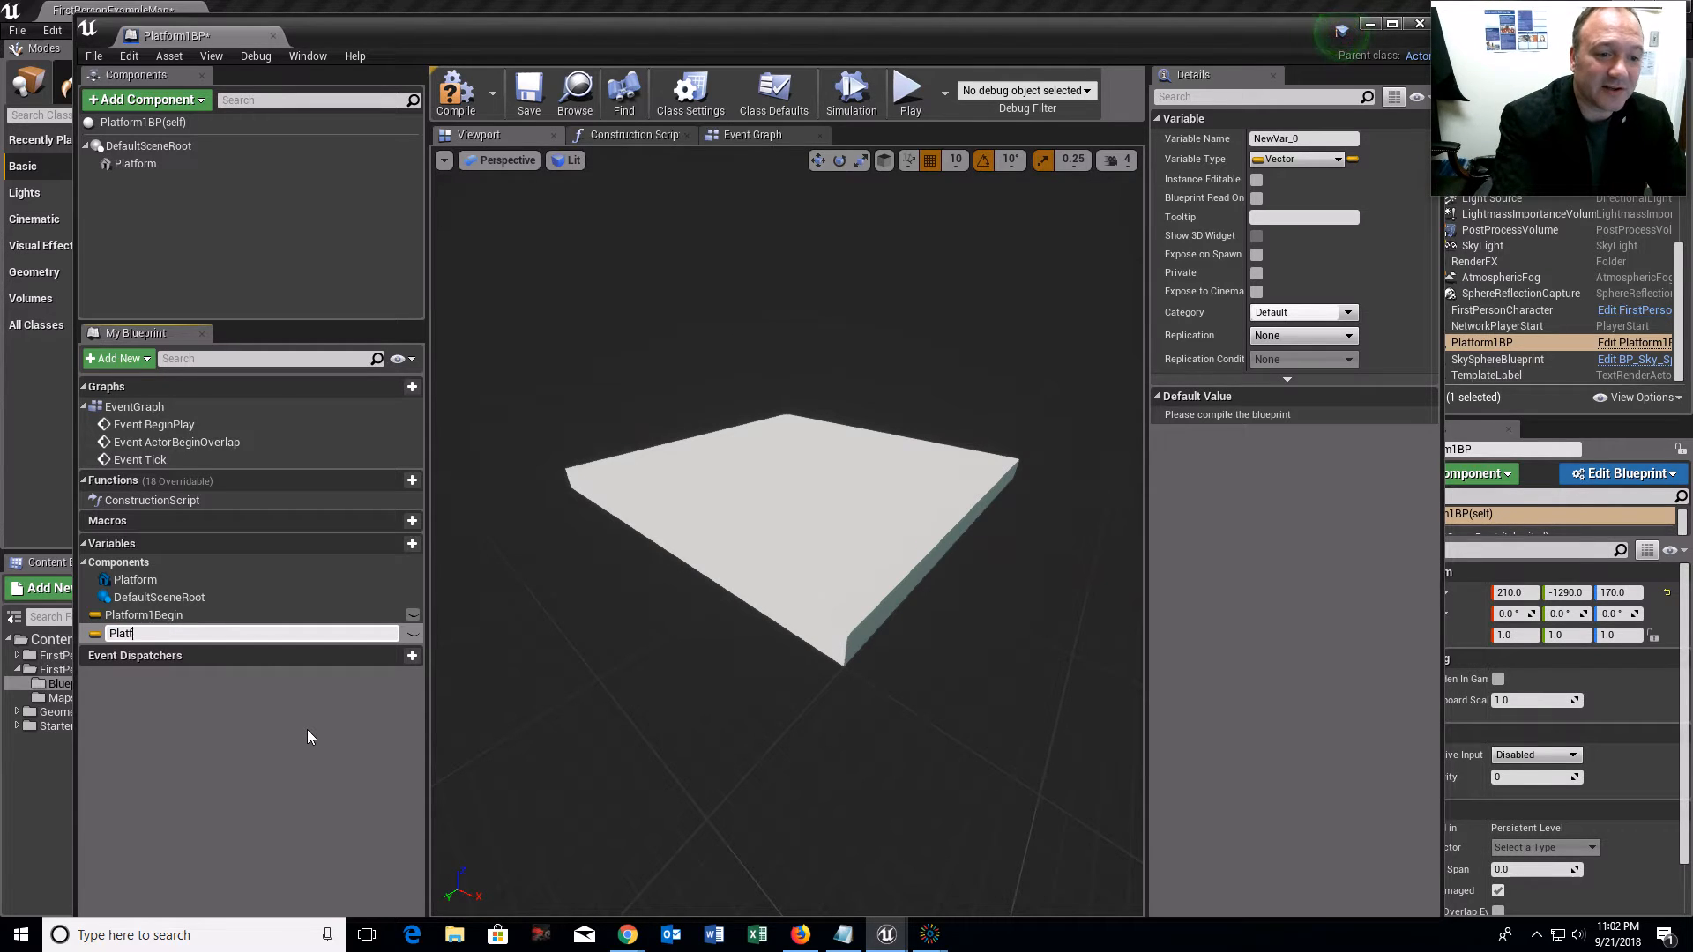
pyautogui.write('orm1')
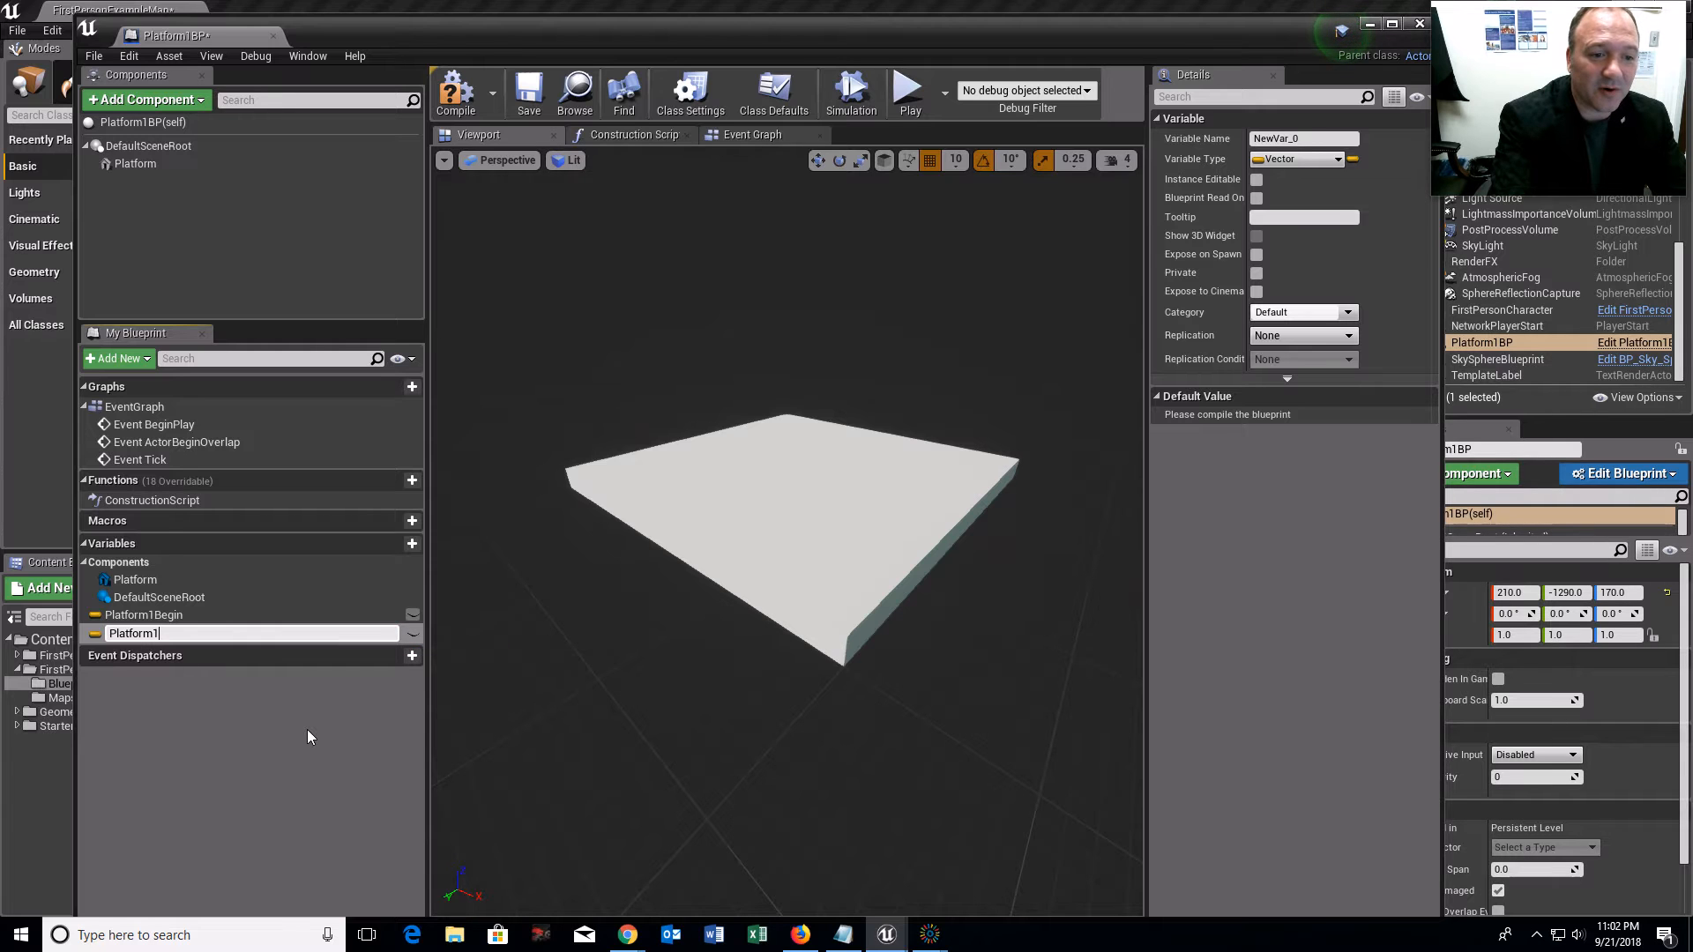
pyautogui.write('End')
pyautogui.press('Return')
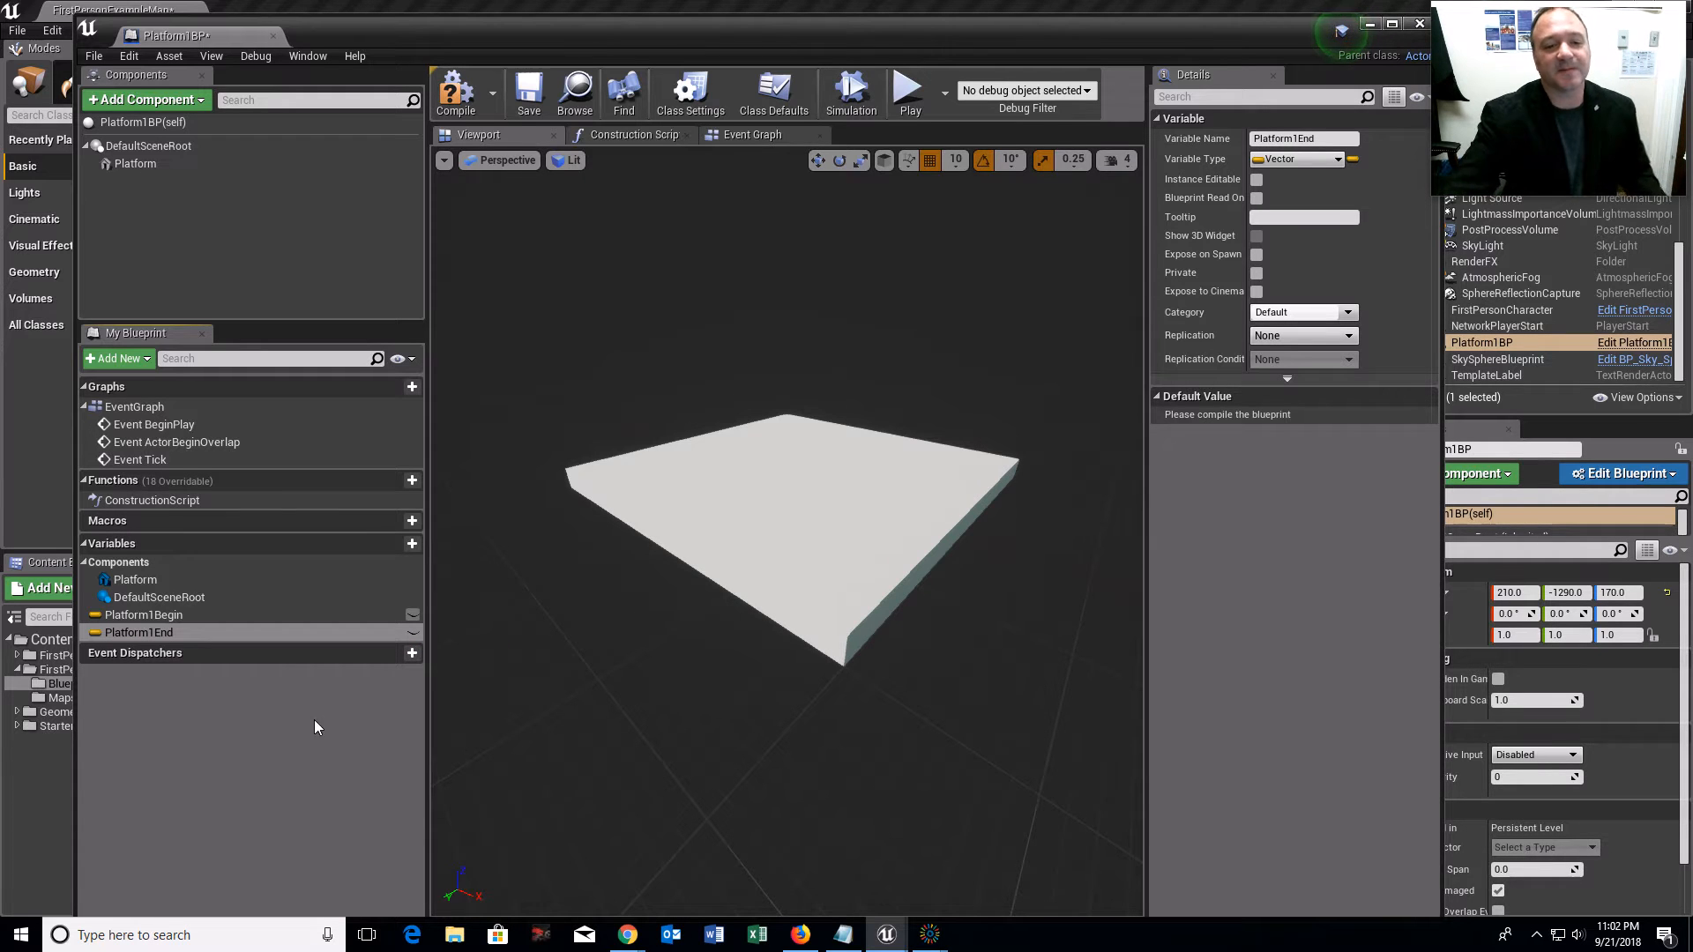
pyautogui.click(454, 99)
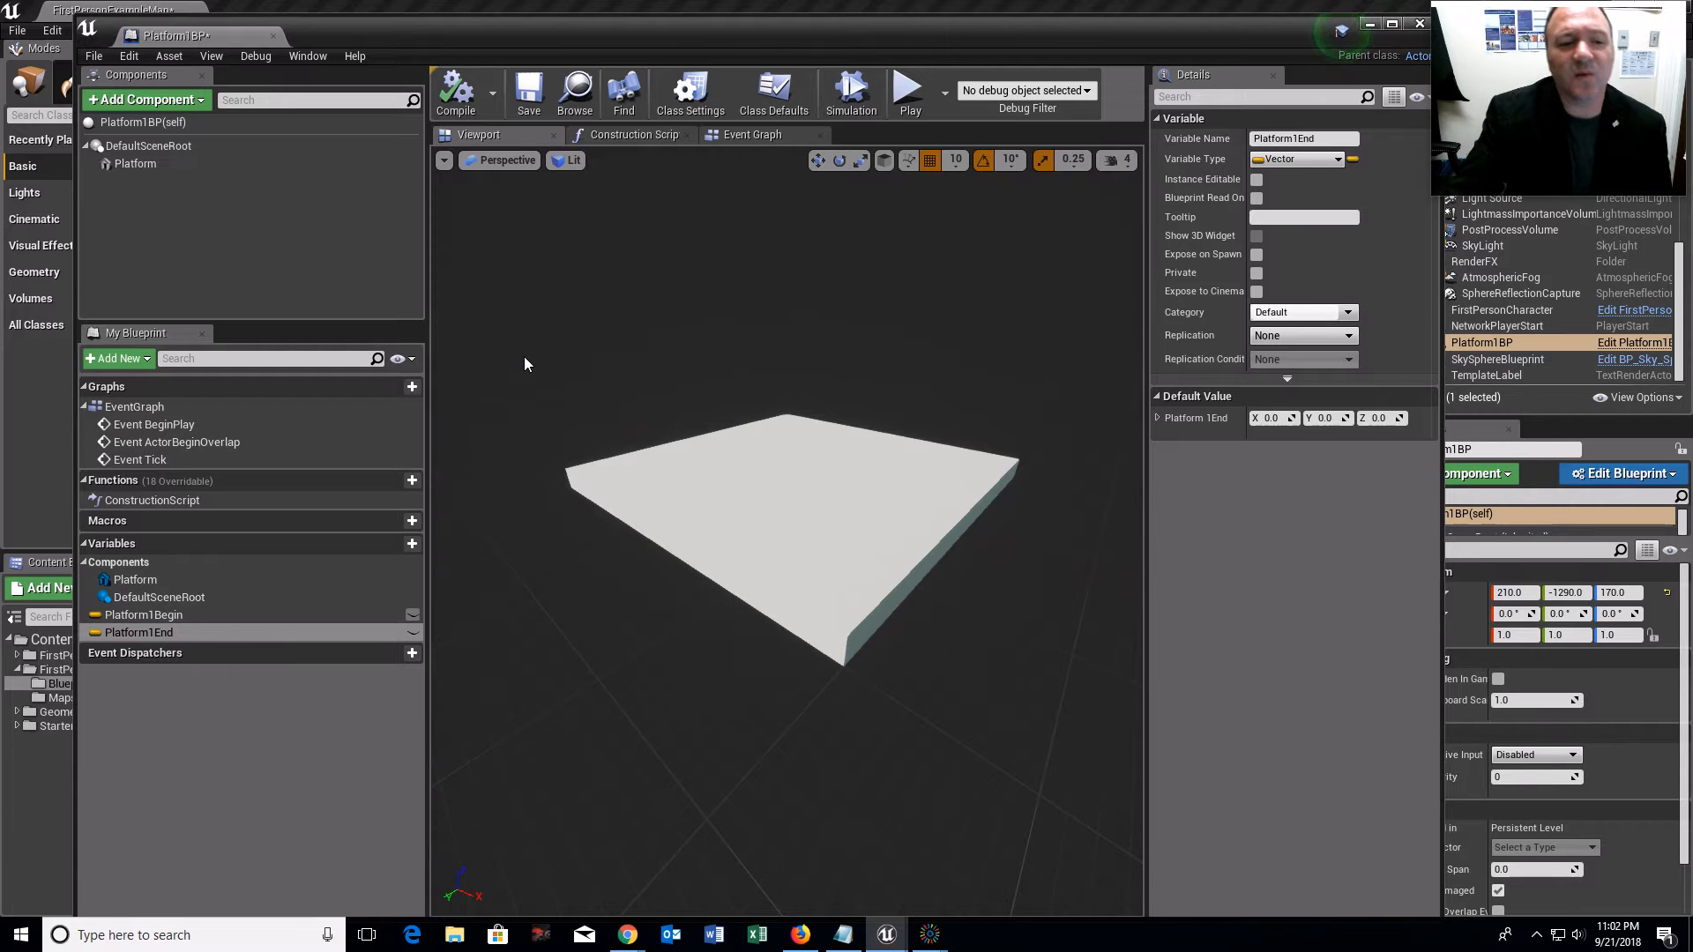
# Step: Expand the Platform1Begin default value into its components and make the Platform1End variable instance editable
pyautogui.click(155, 616)
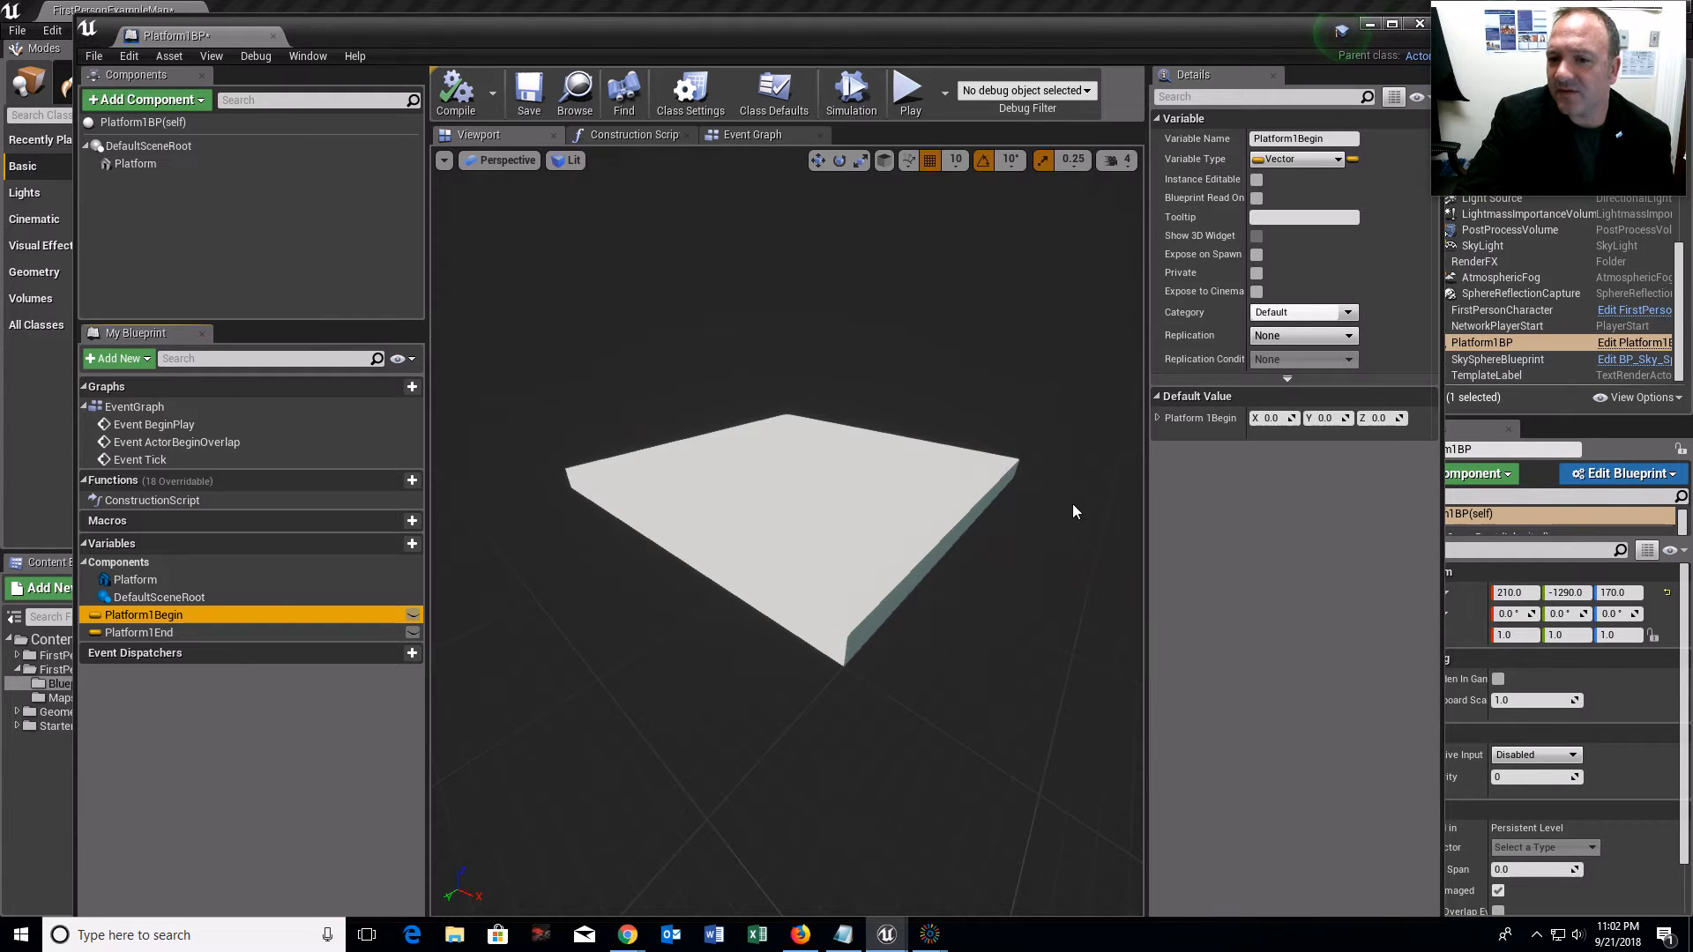
pyautogui.click(1157, 419)
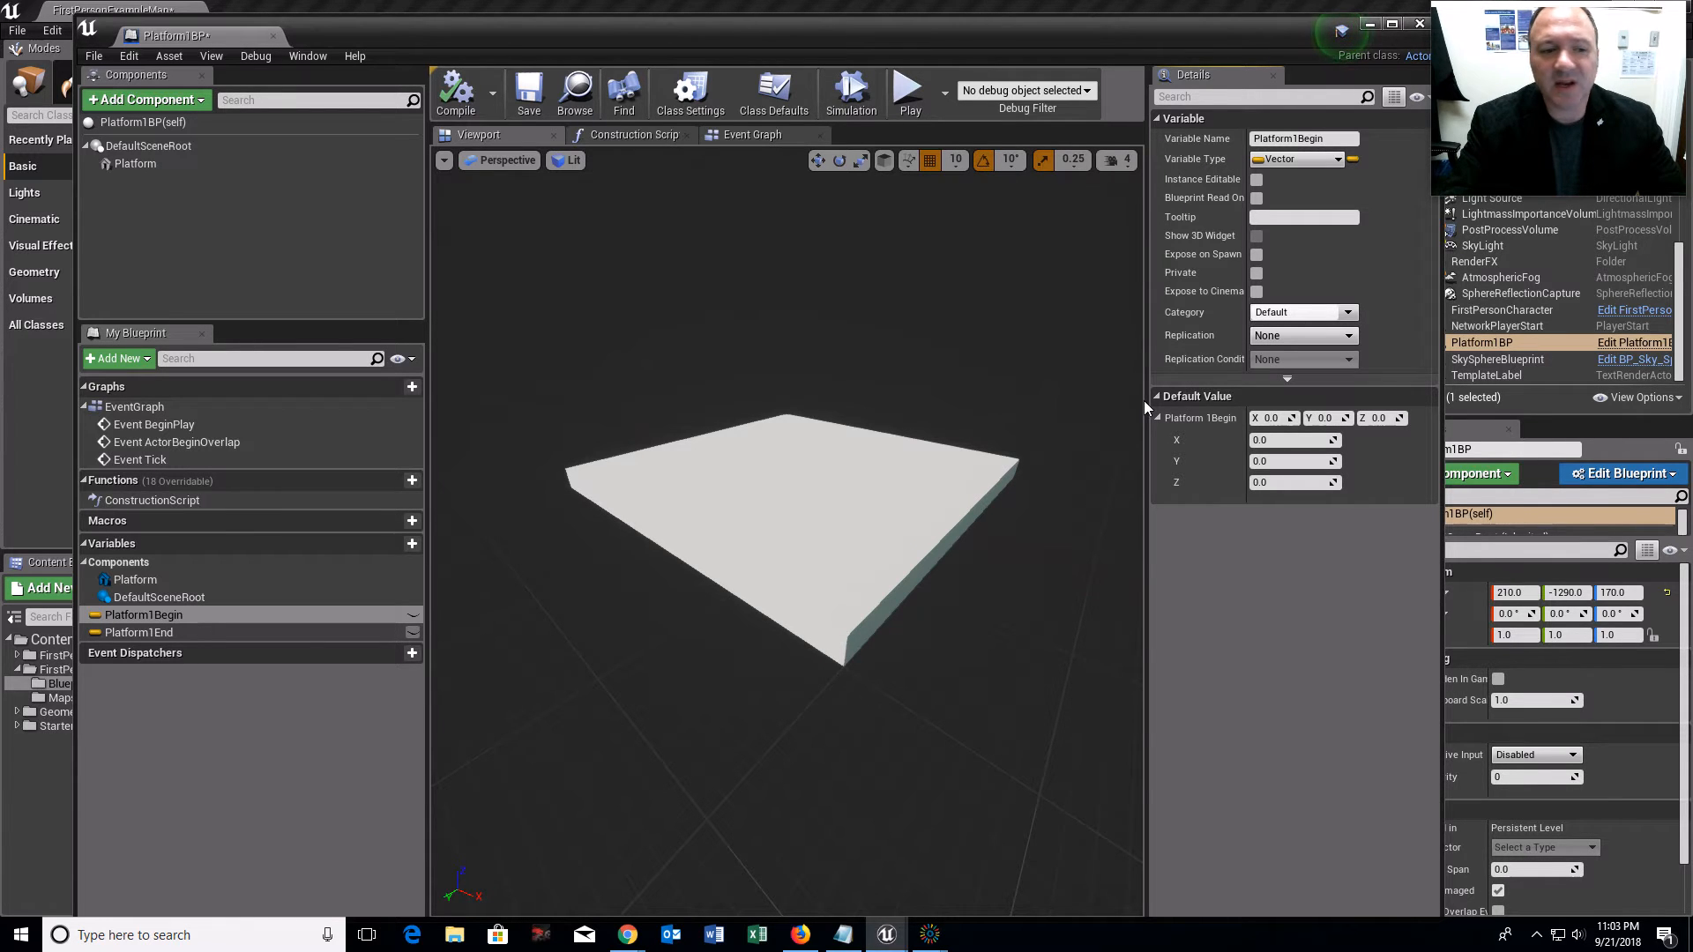
pyautogui.click(150, 633)
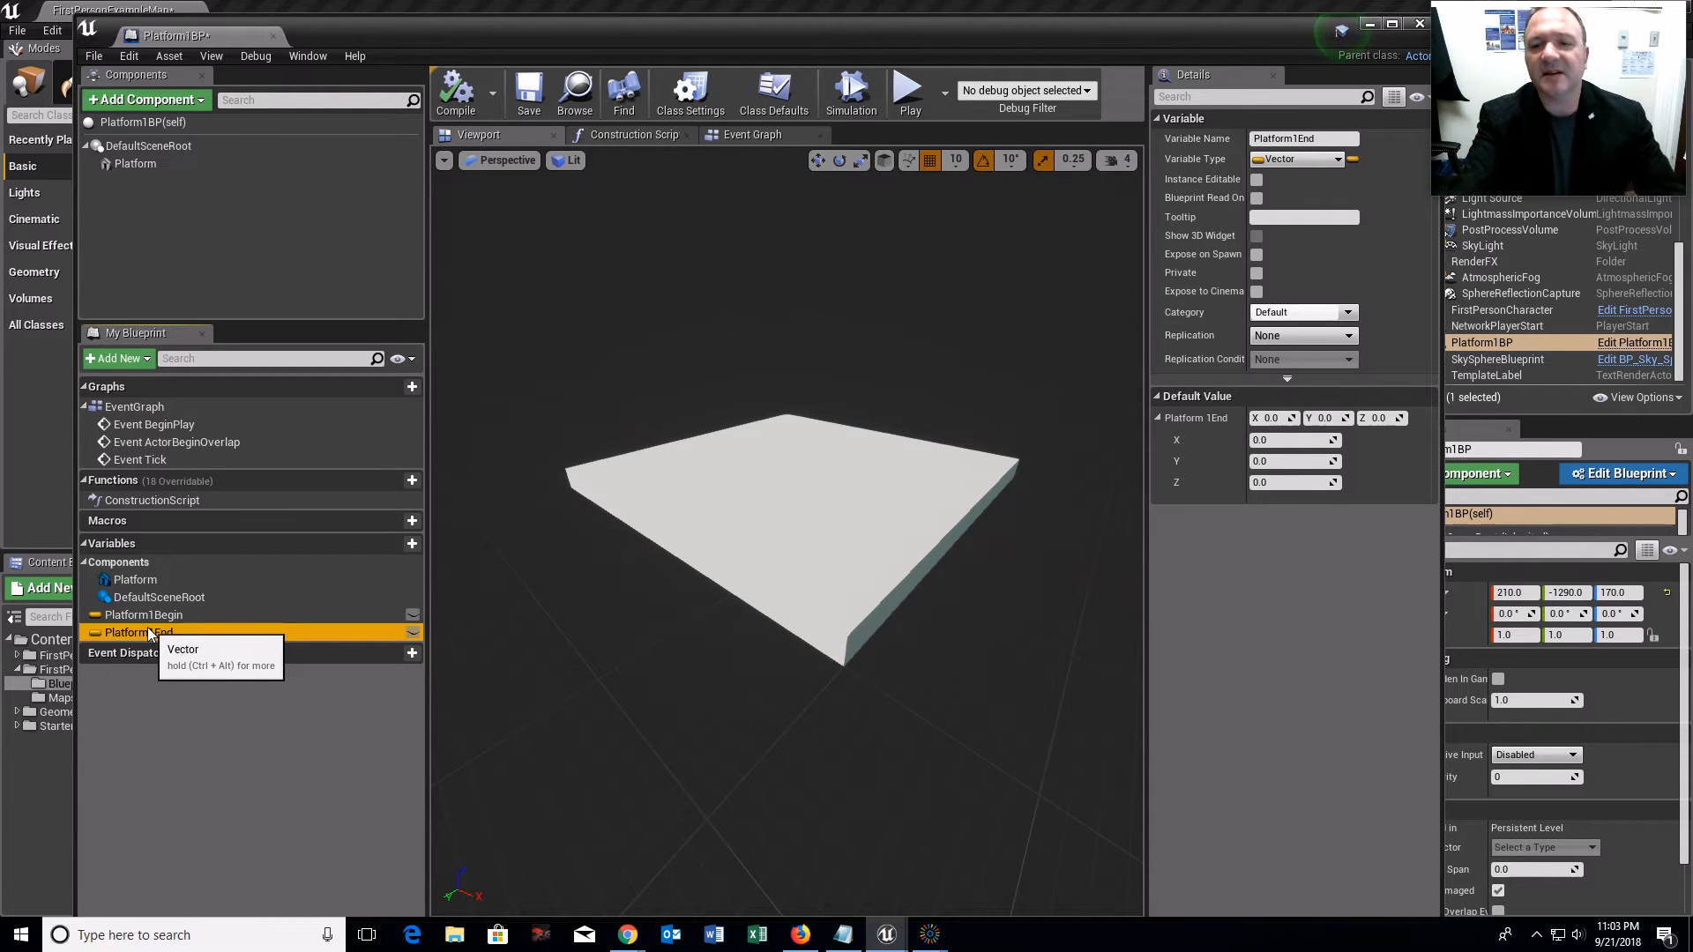
pyautogui.click(412, 633)
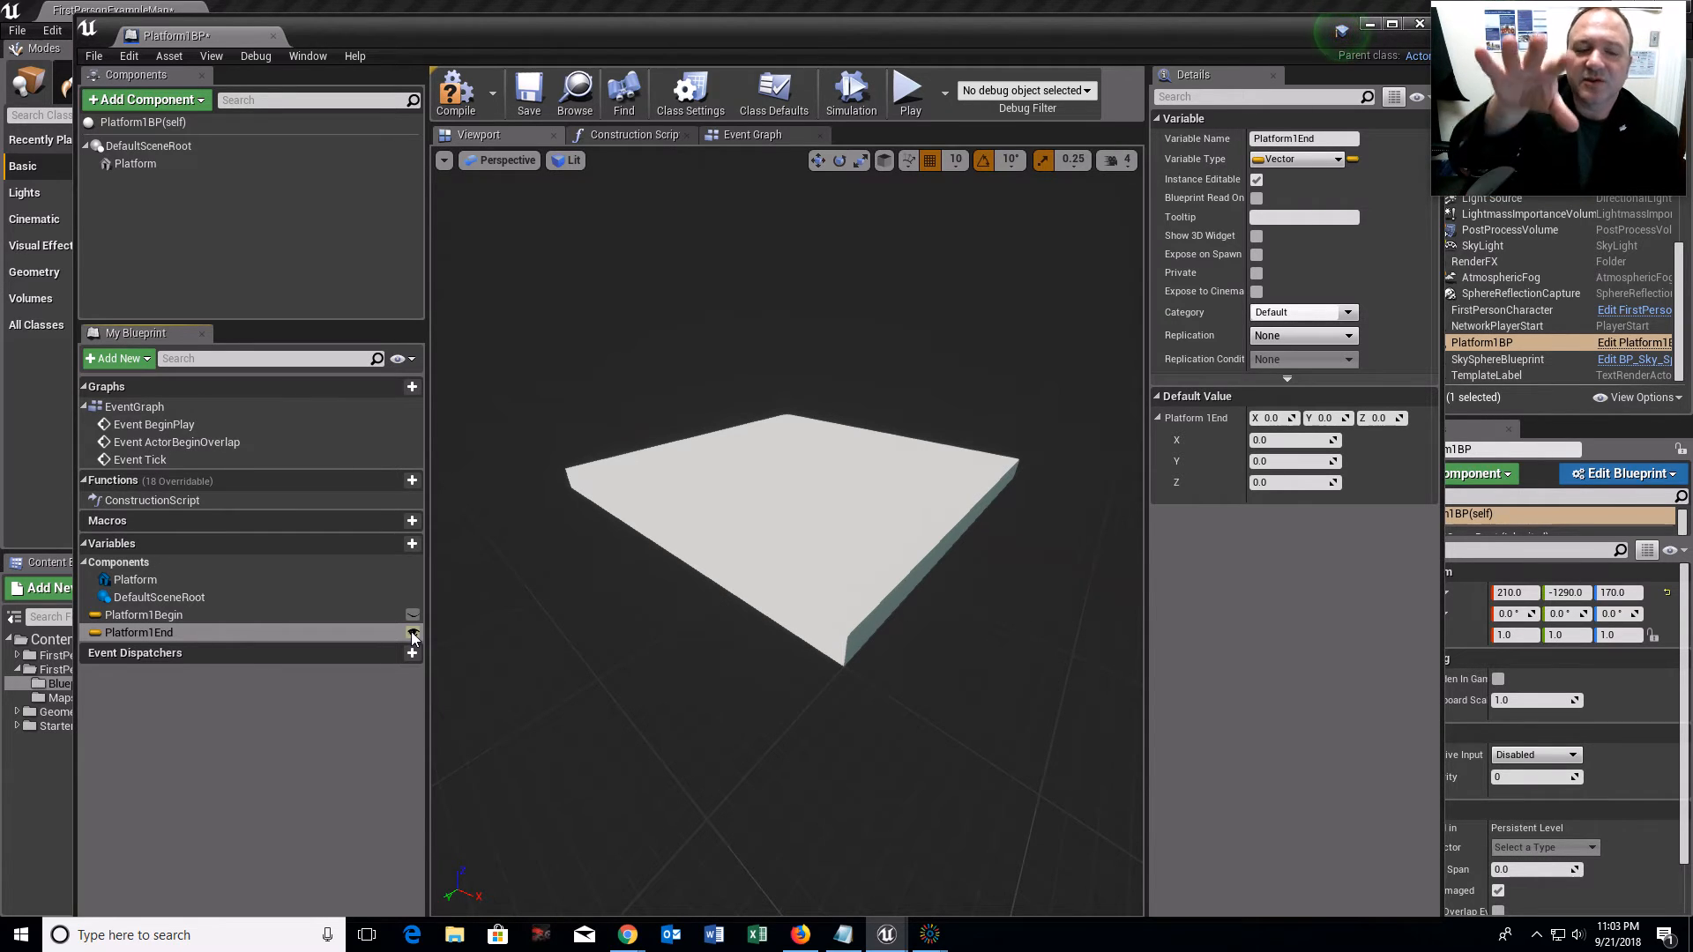
# Step: Switch the blueprint preview of the platform from lit to wireframe display
pyautogui.click(159, 617)
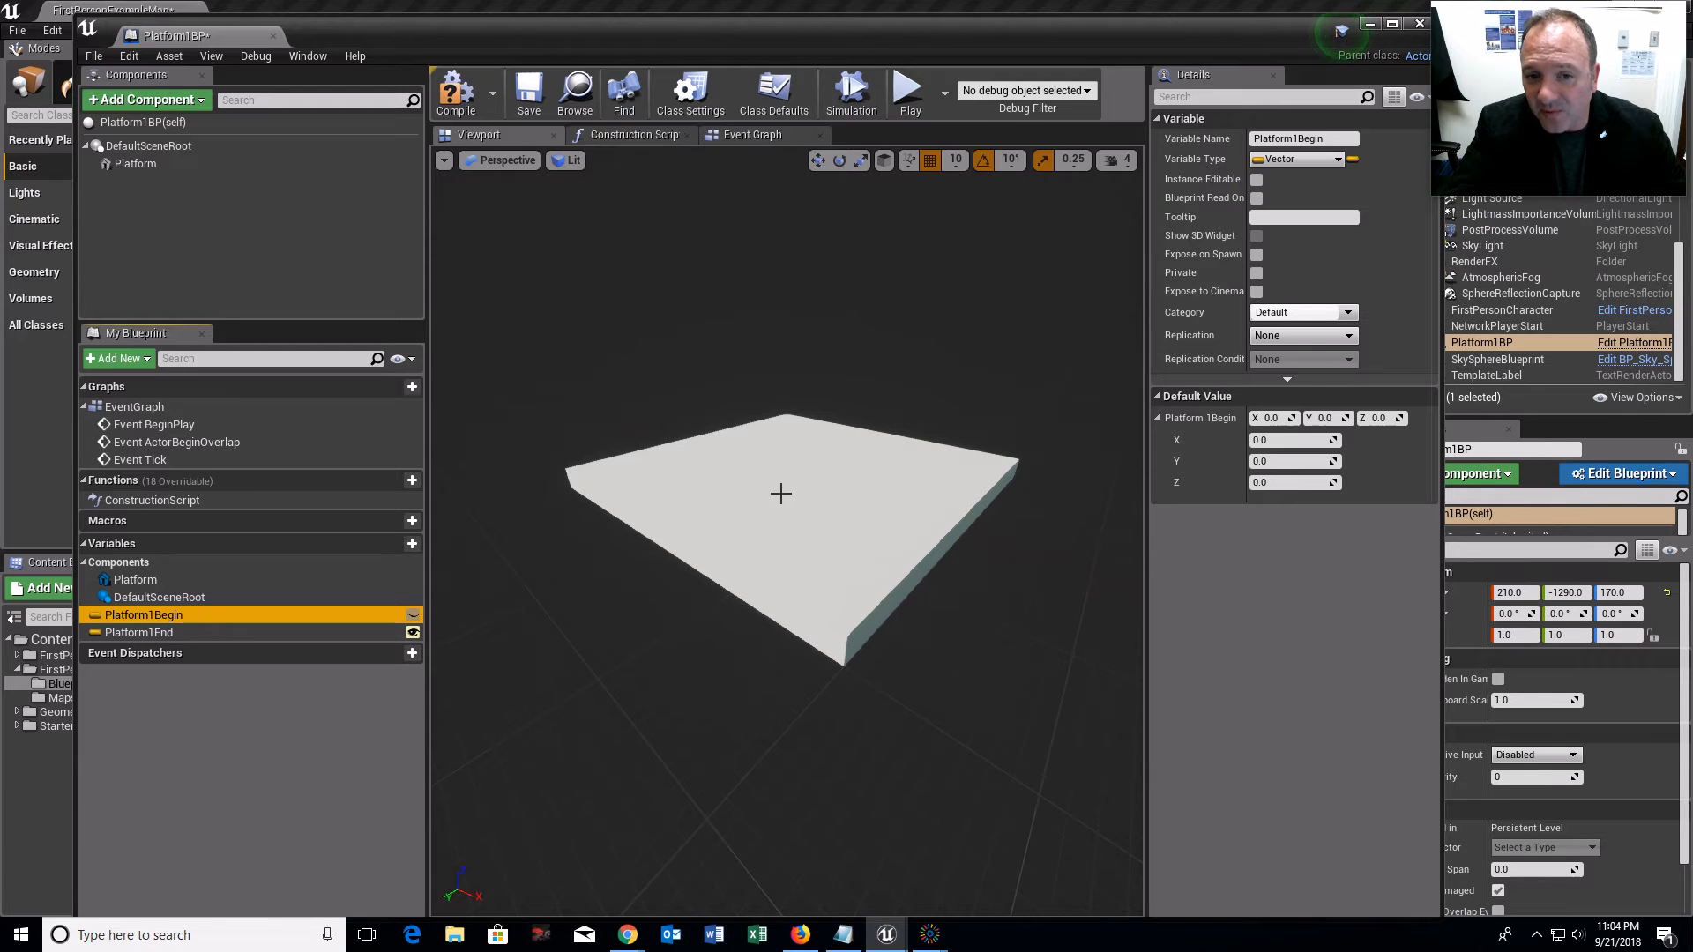
pyautogui.moveTo(832, 499); pyautogui.dragTo(793, 491, button='right')
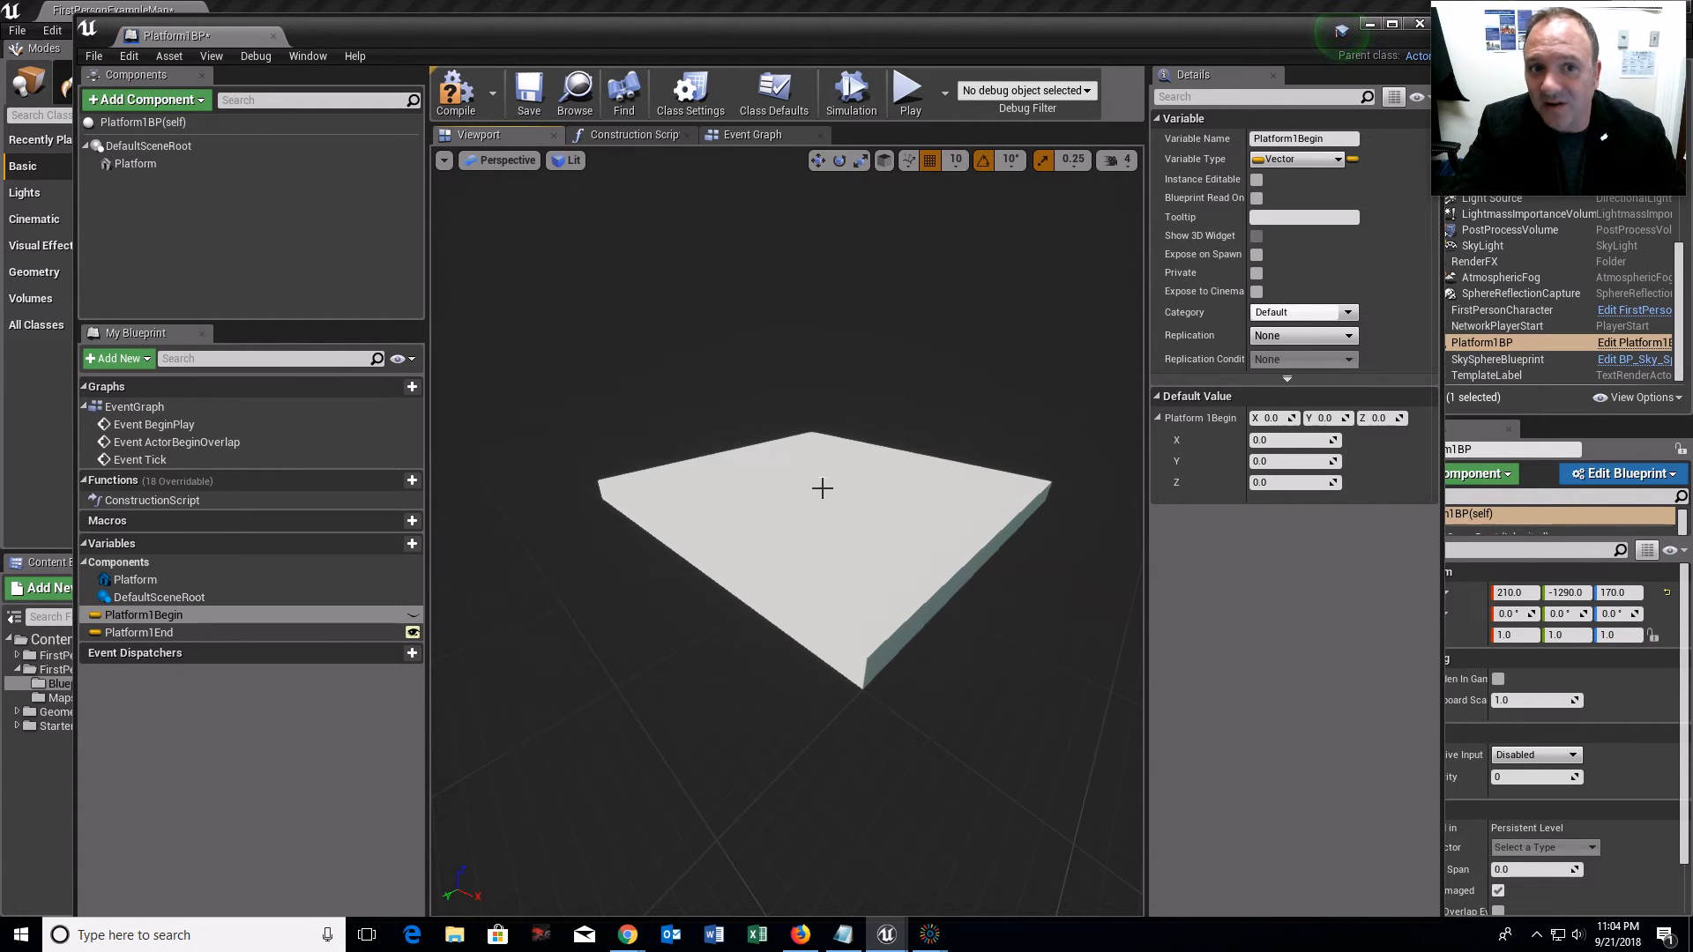
pyautogui.click(571, 161)
pyautogui.click(587, 219)
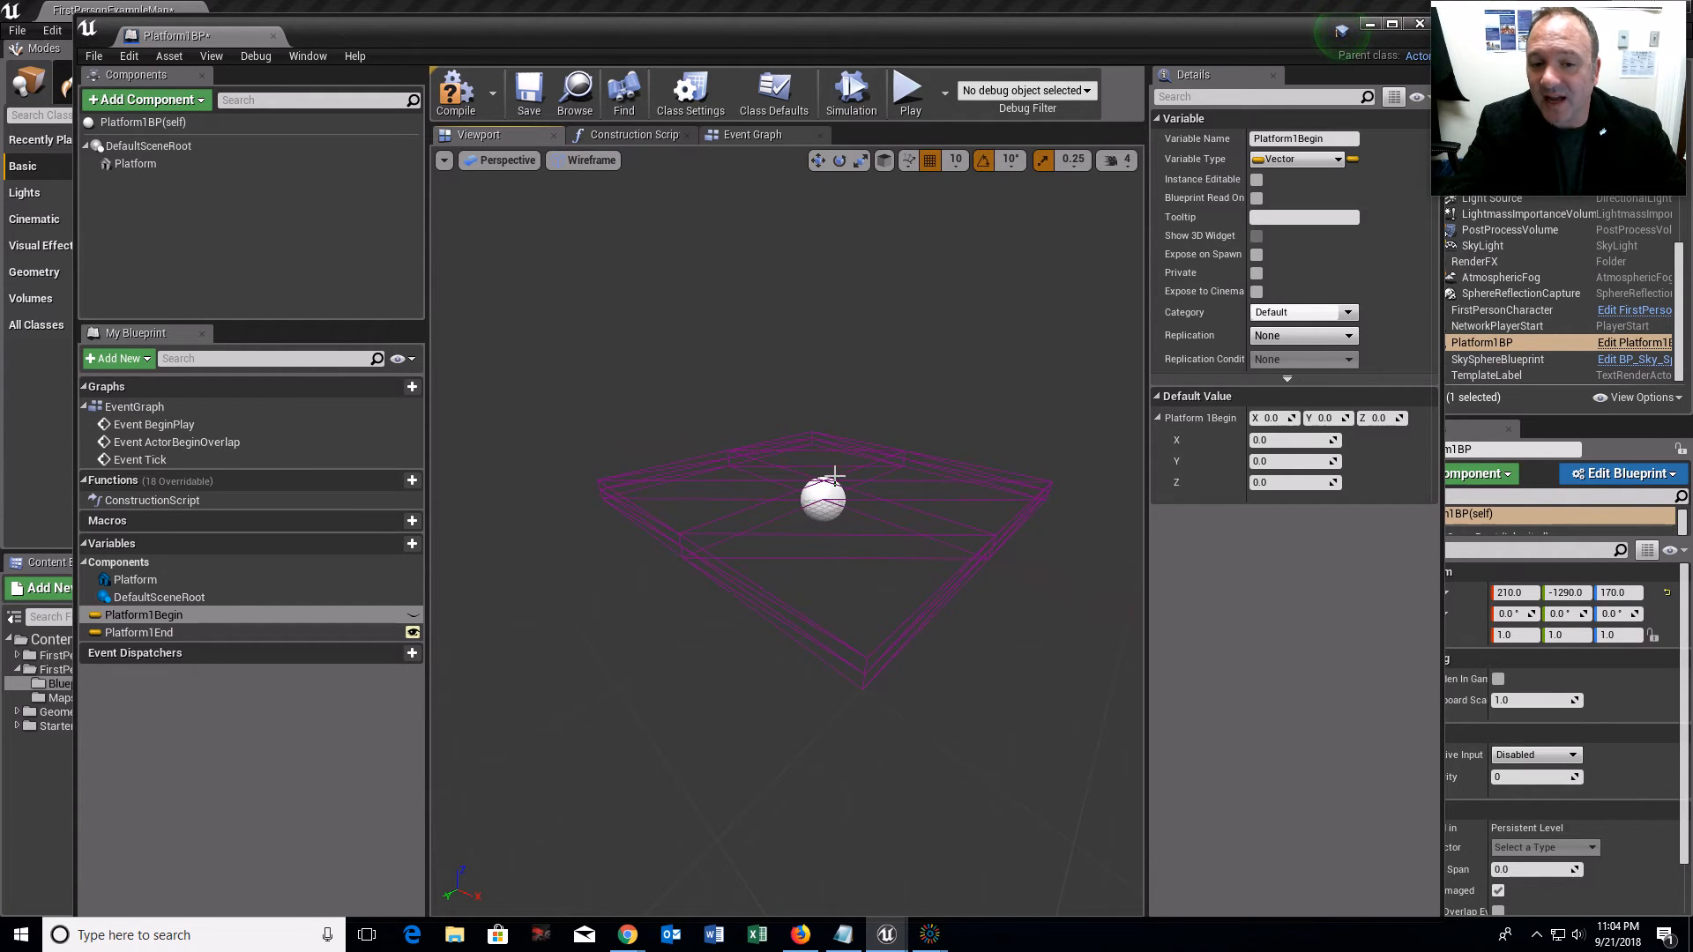
pyautogui.moveTo(148, 146)
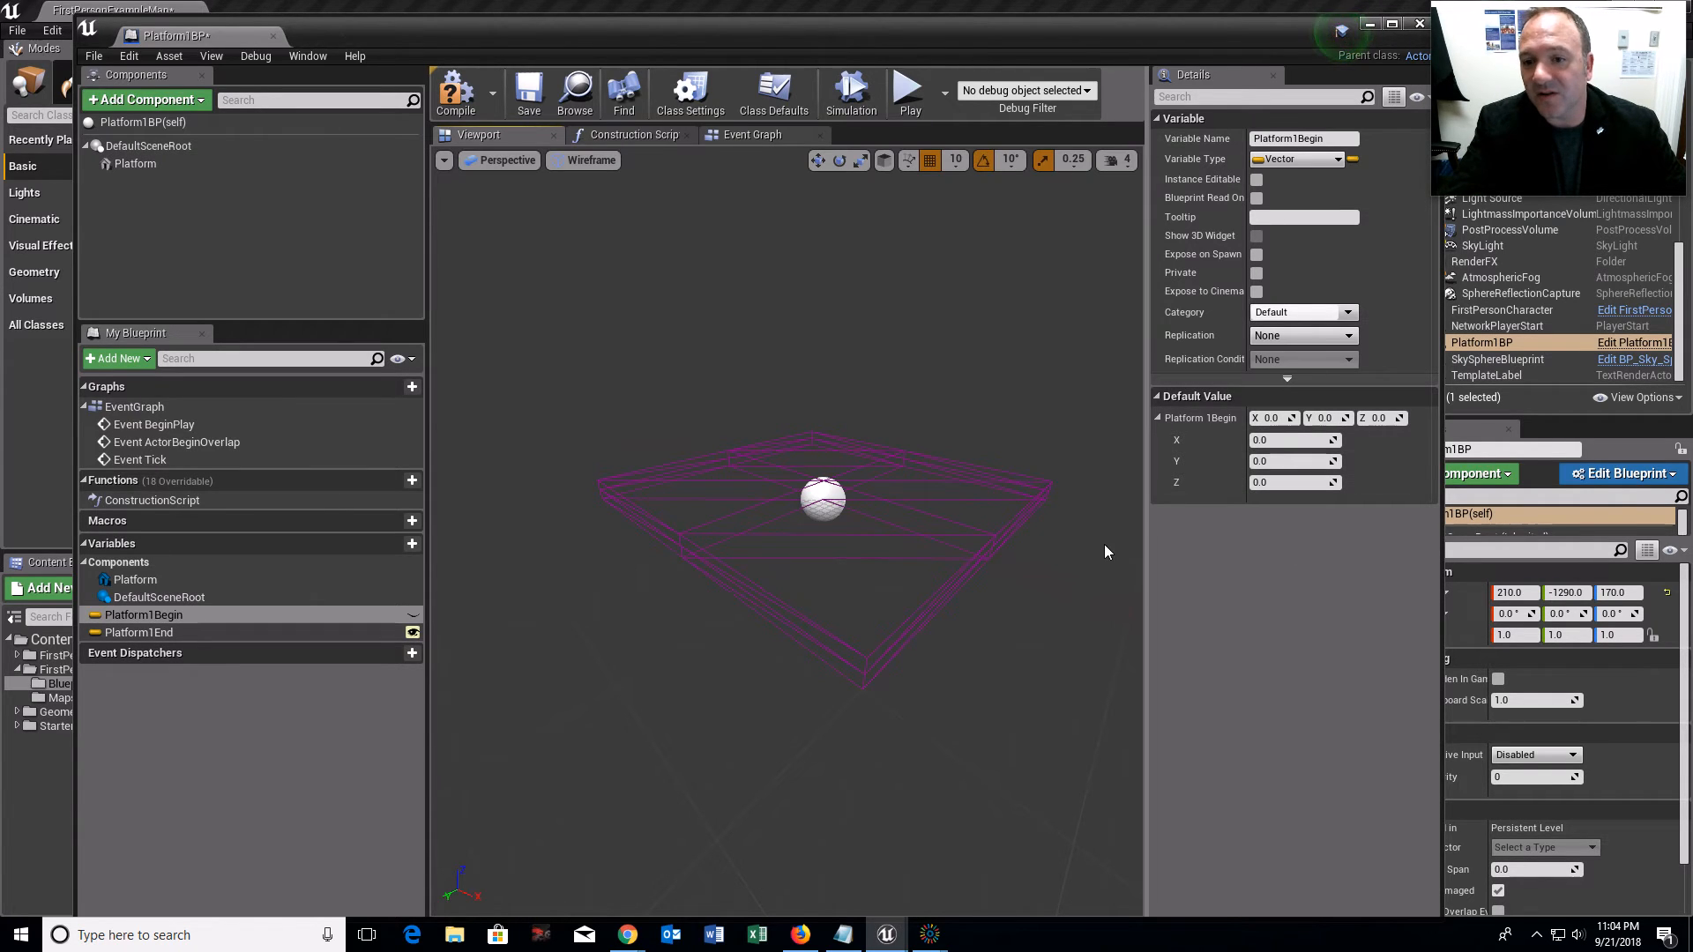
# Step: Enable Show 3D Widget for the Platform1End variable, then compile and save the blueprint
pyautogui.click(166, 633)
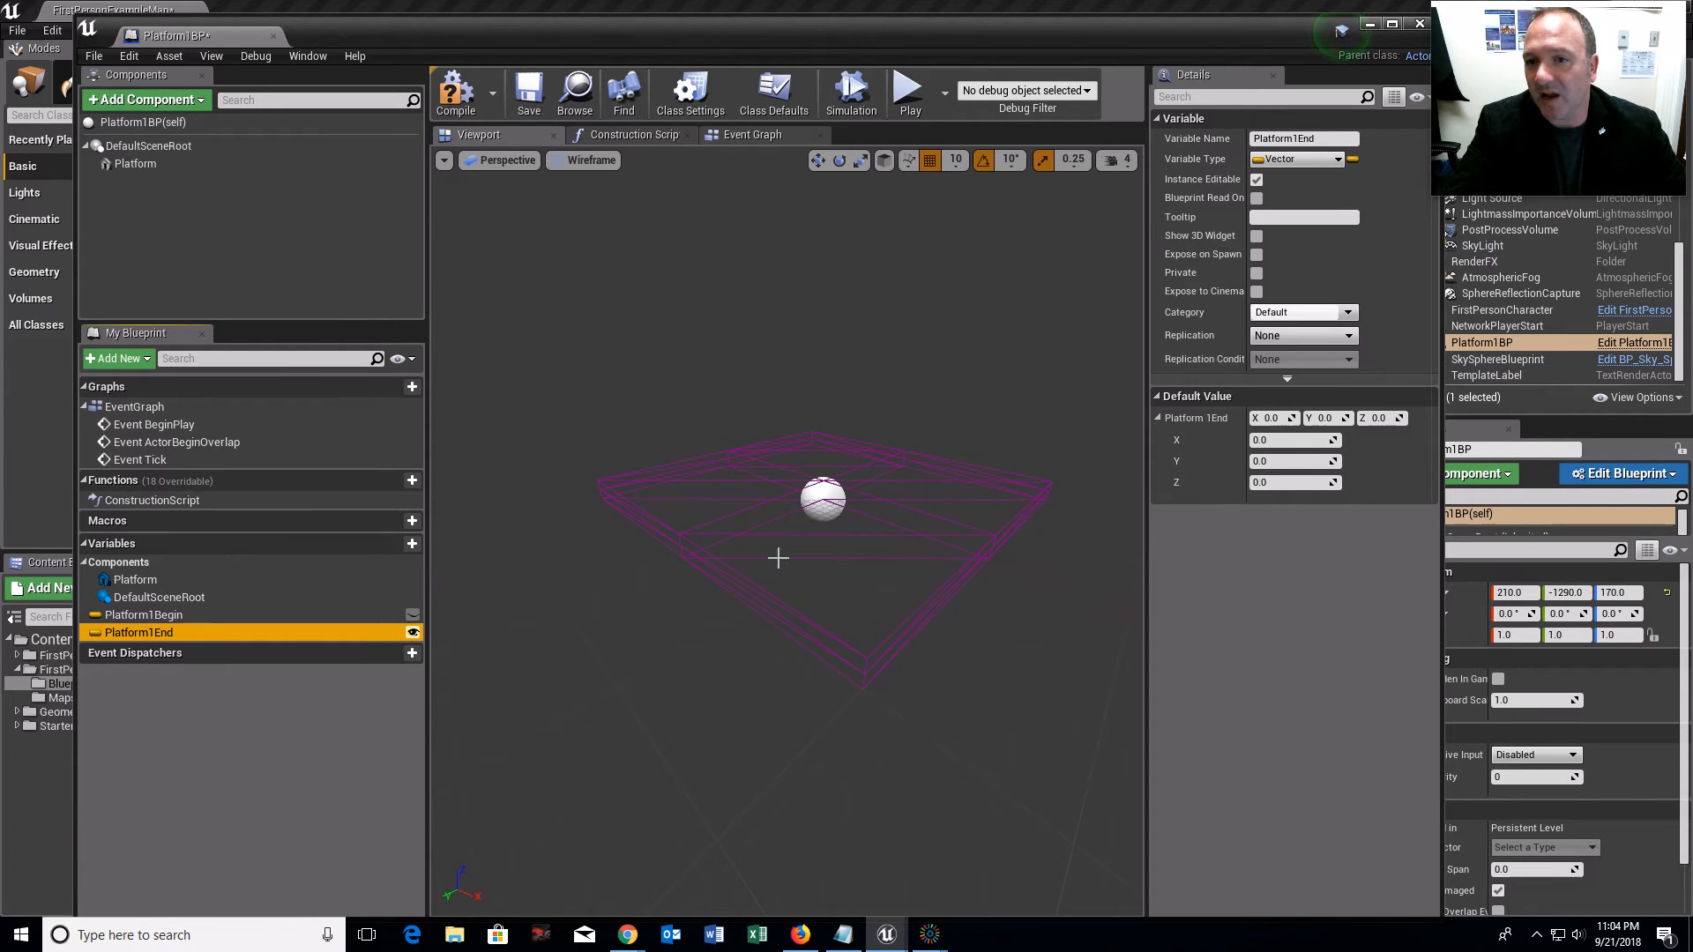
pyautogui.click(1256, 236)
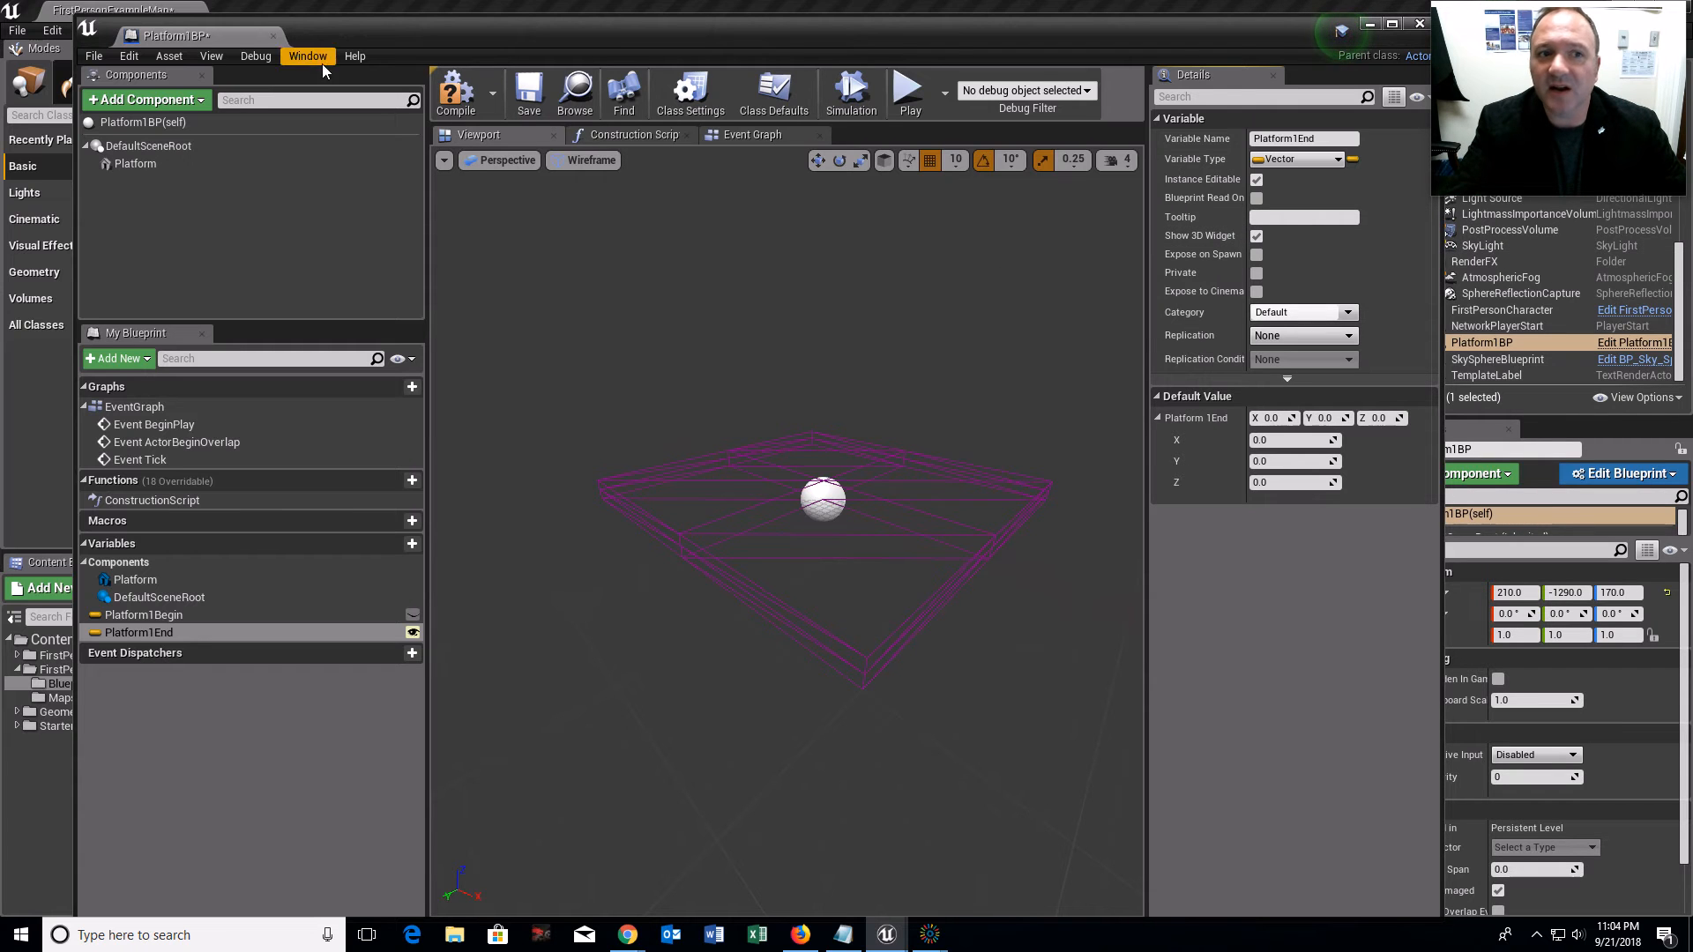
pyautogui.click(457, 91)
pyautogui.click(518, 102)
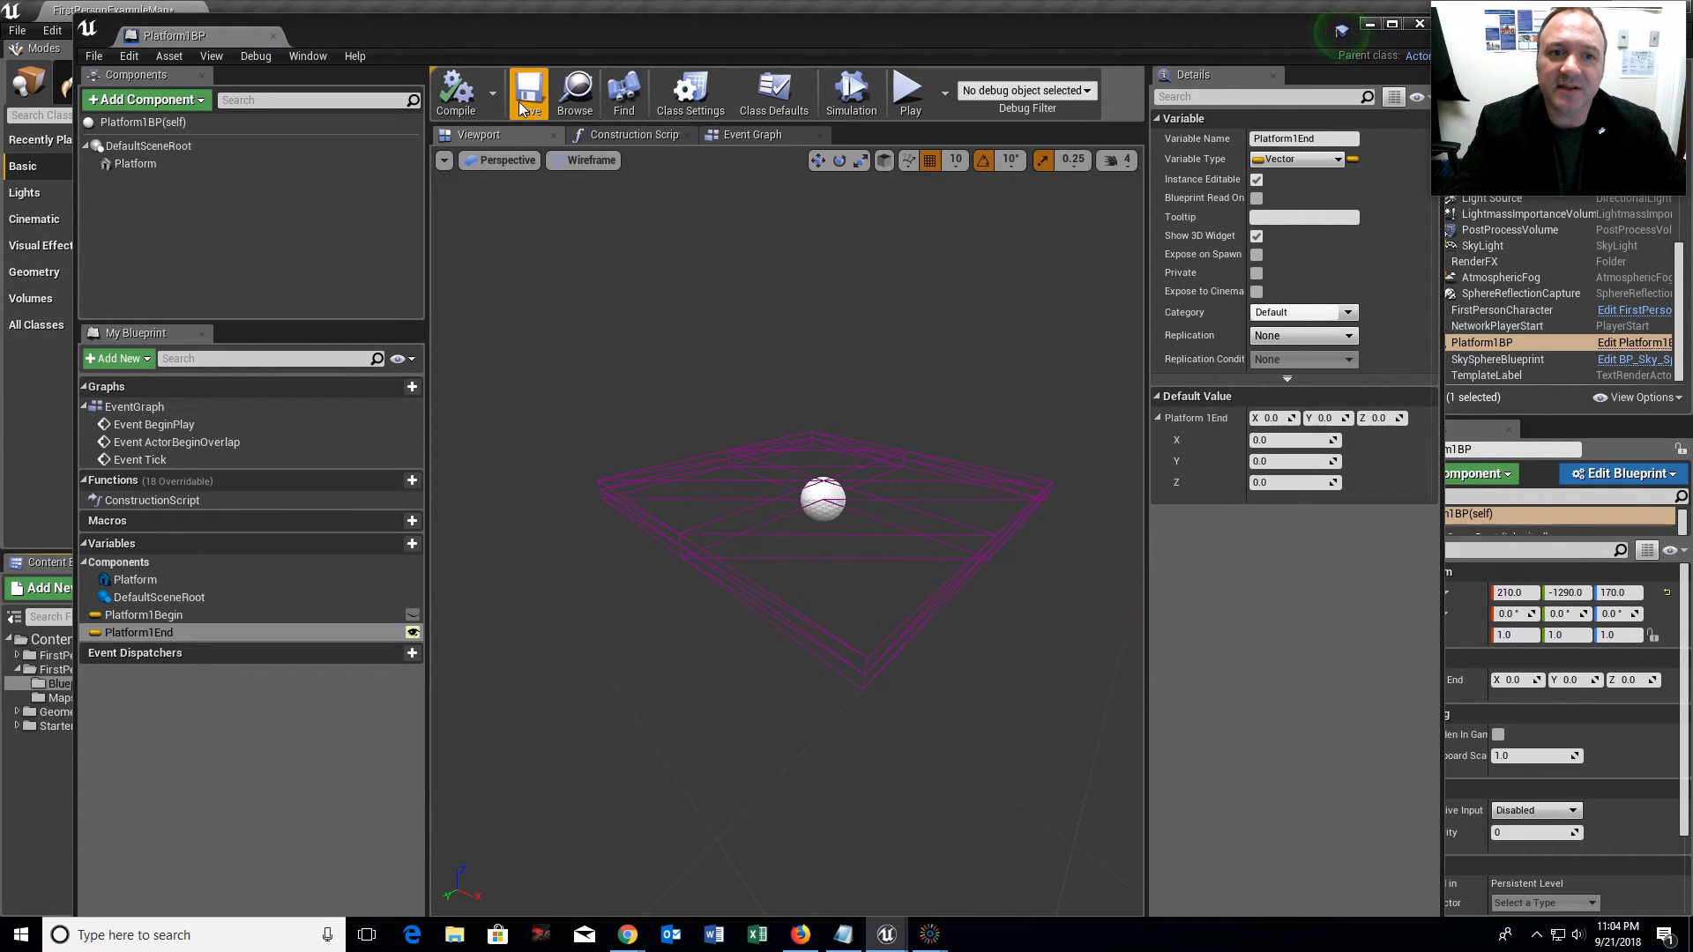
# Step: Return to the level and move the Platform1End widget across the room to about X 470, Y 1860, Z 210
pyautogui.click(1372, 24)
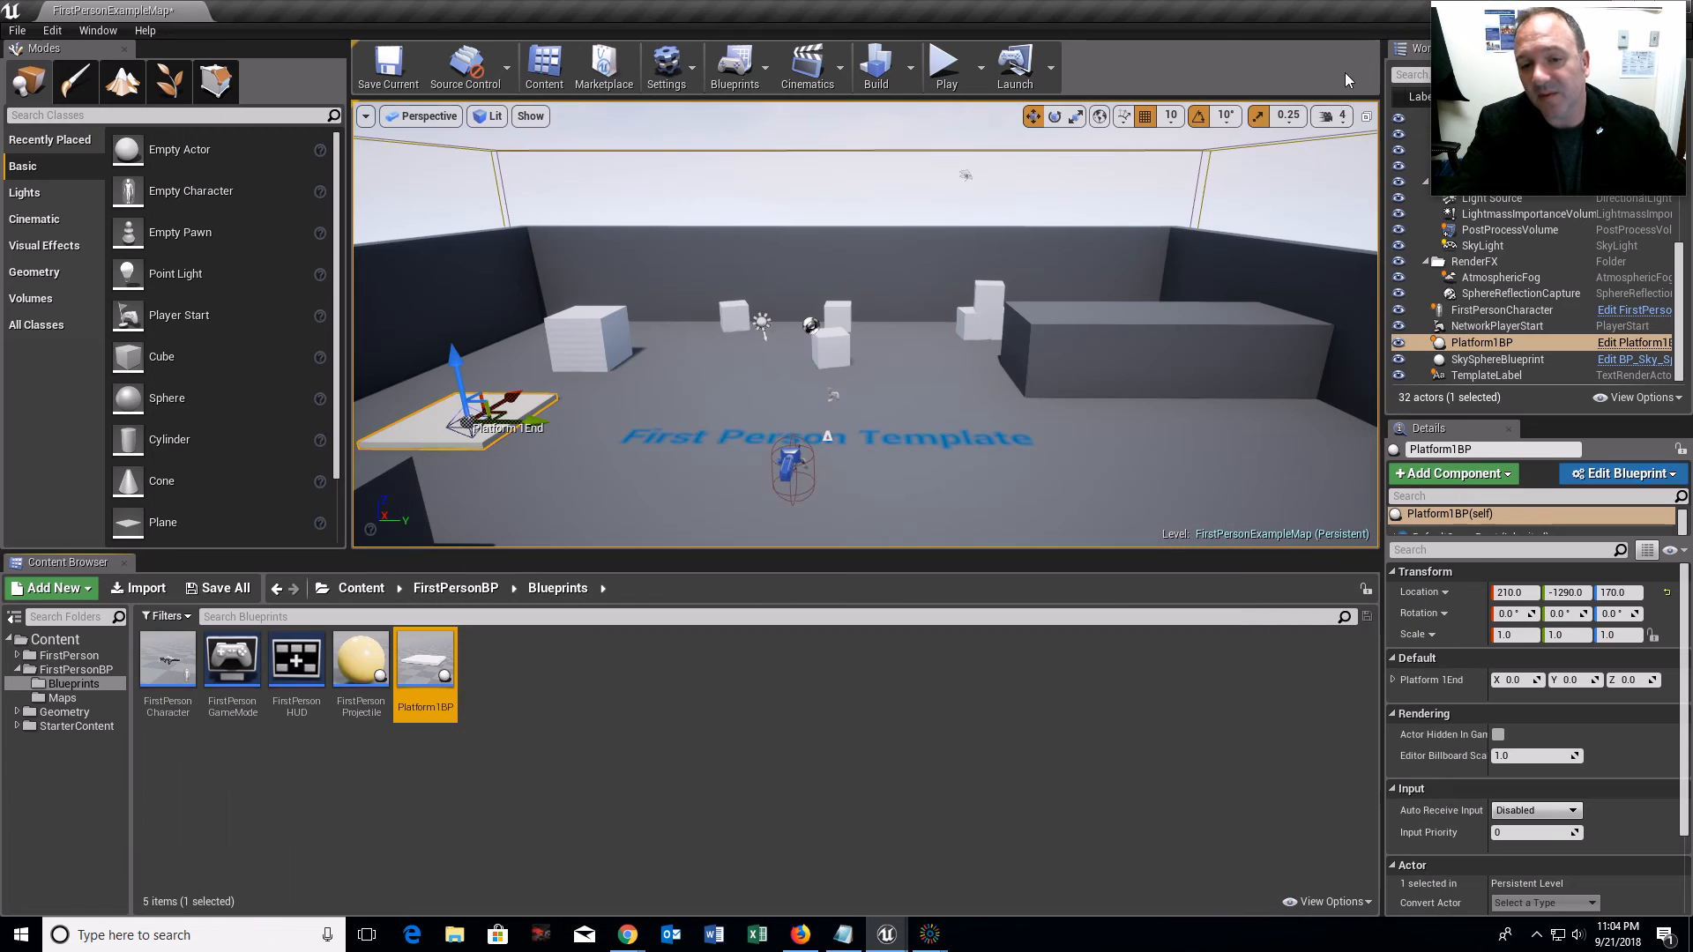
pyautogui.click(529, 407)
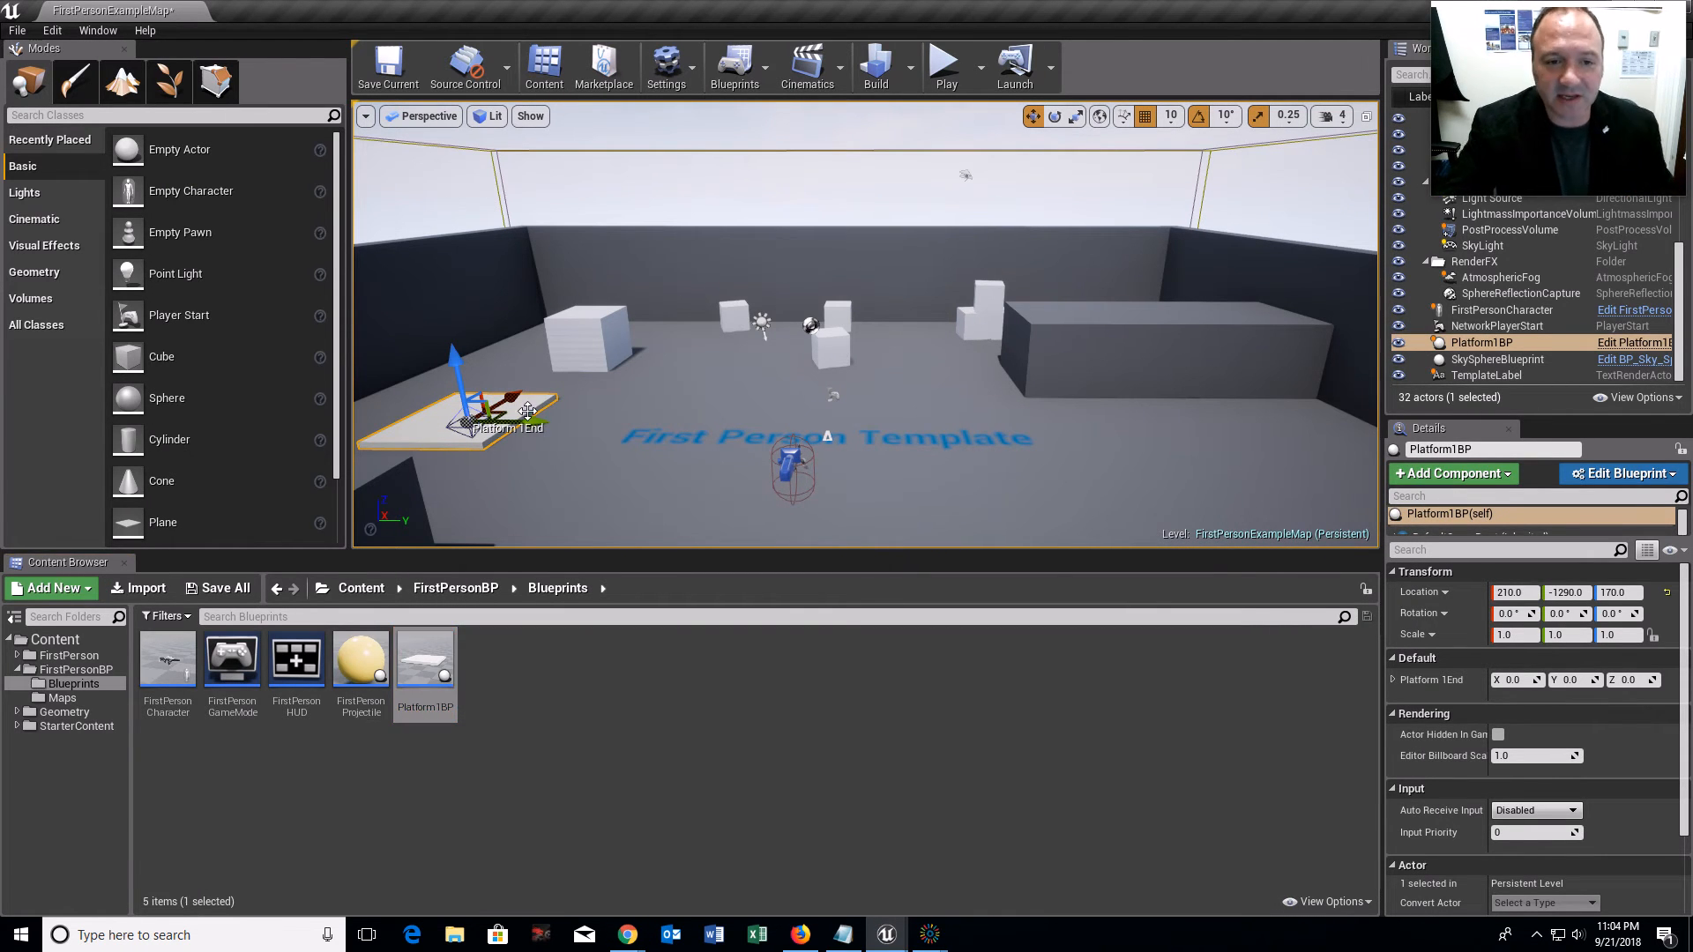
pyautogui.click(458, 419)
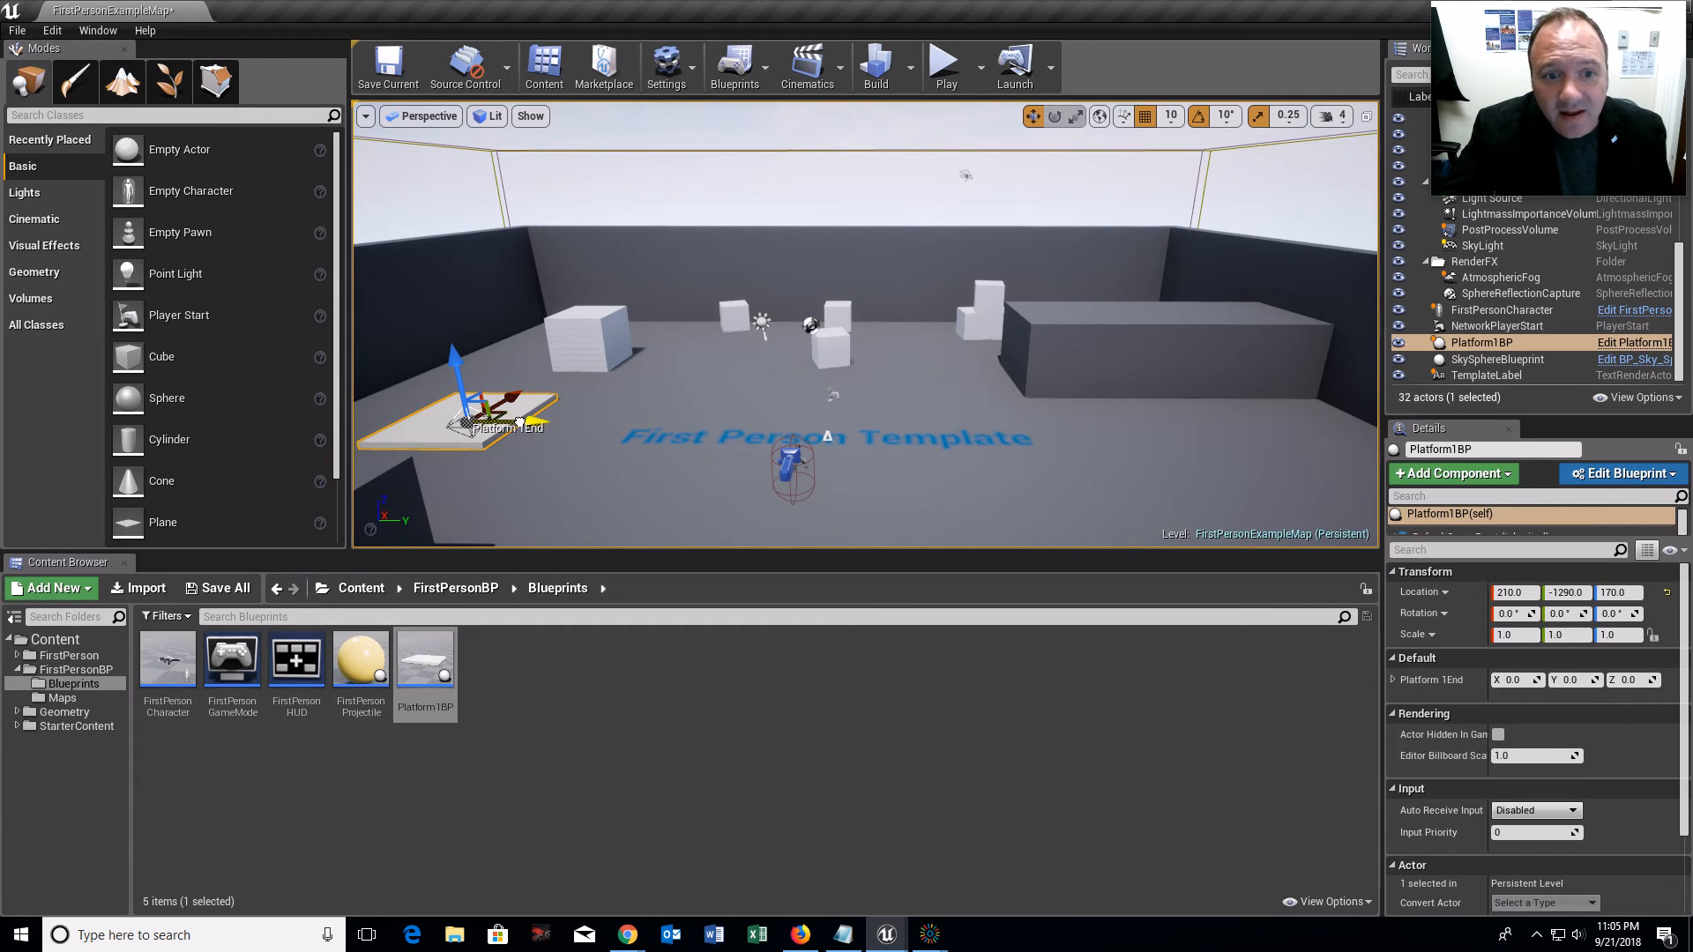
pyautogui.moveTo(521, 423); pyautogui.dragTo(982, 328)
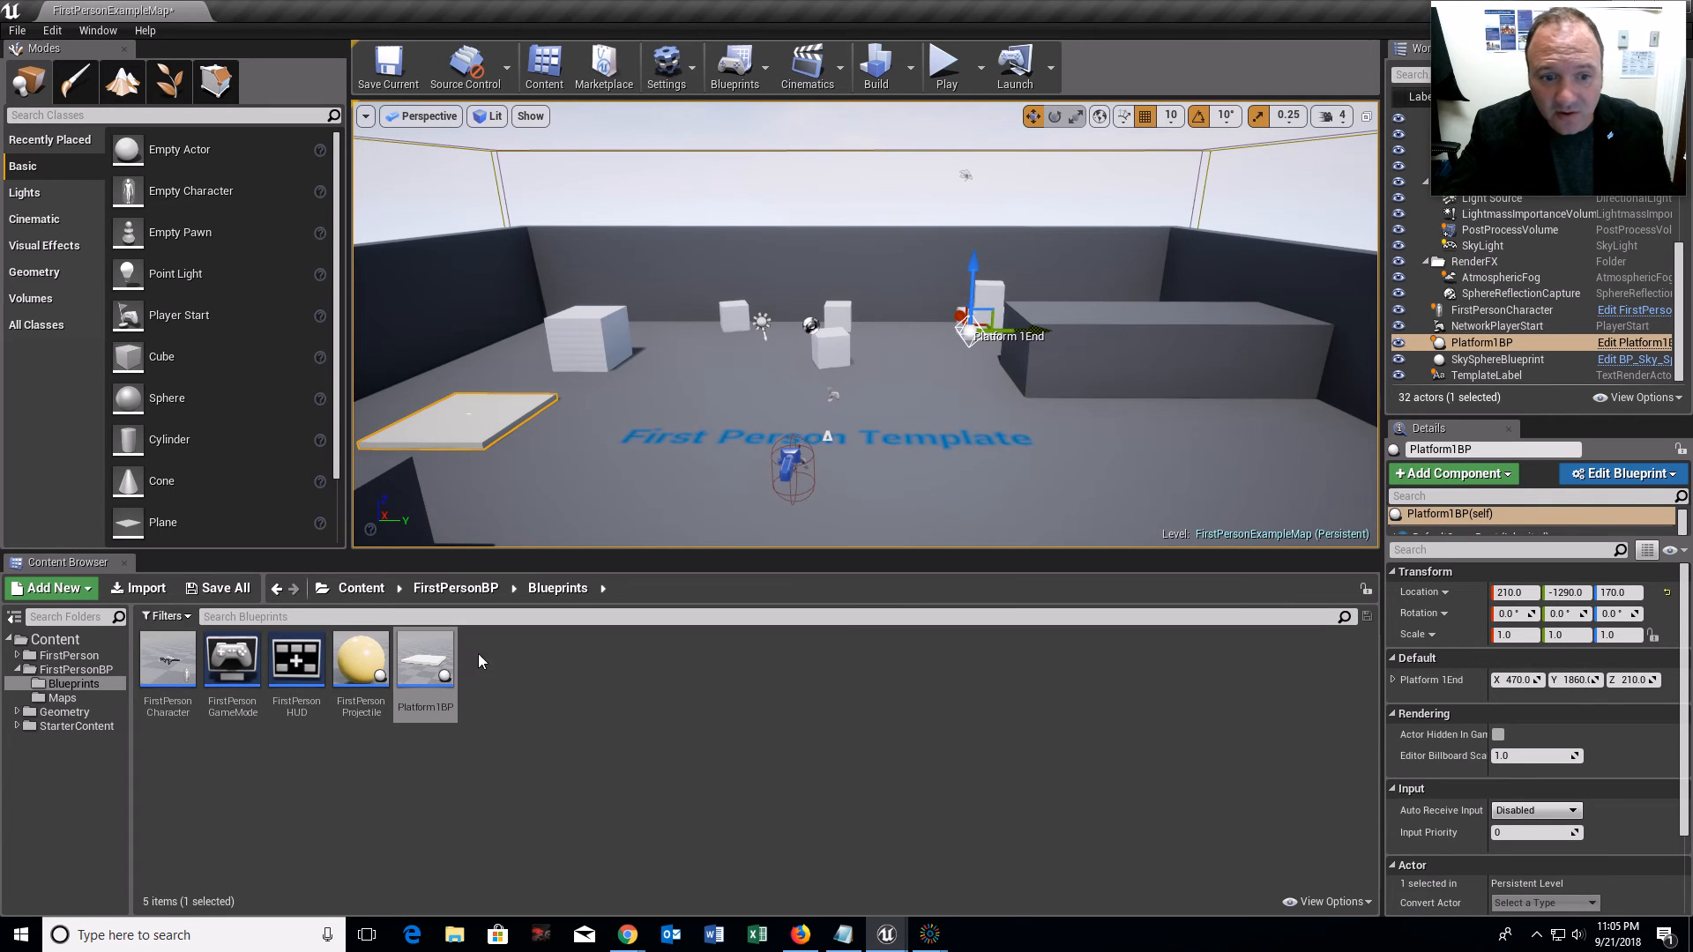
# Step: Review the Show 3D Widget option in the blueprint, then adjust the Platform1End widget in the level to about X 510, Y 1860, Z 220
pyautogui.doubleClick(425, 671)
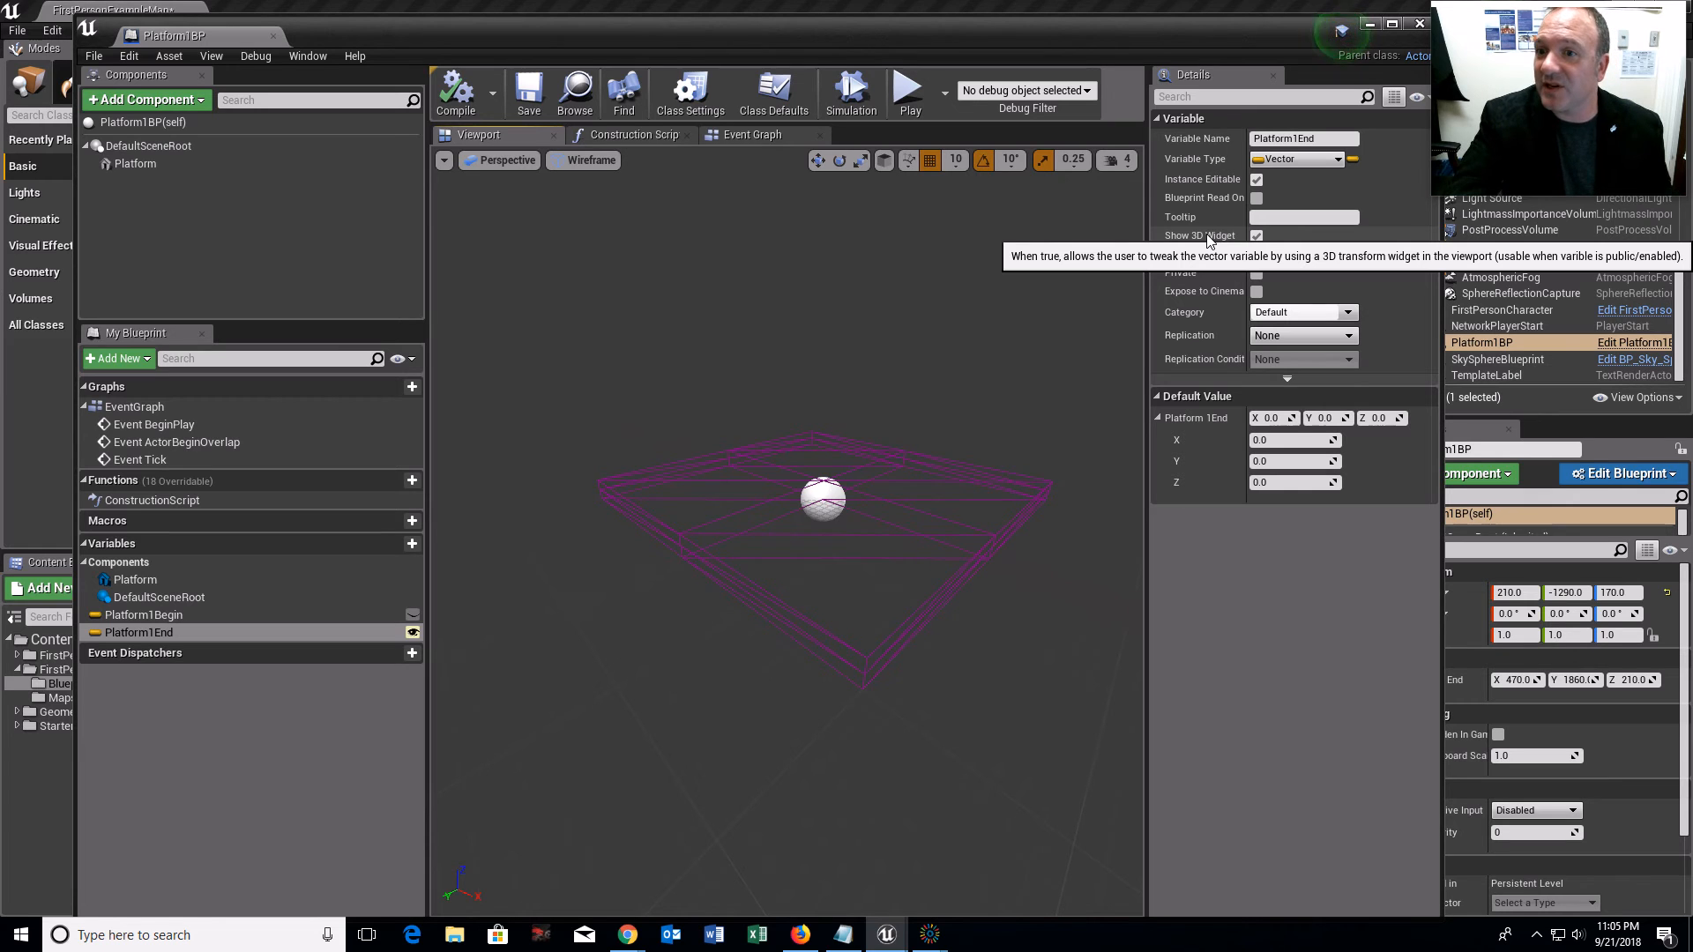
pyautogui.click(1369, 26)
pyautogui.moveTo(961, 353); pyautogui.dragTo(627, 421, button='right')
pyautogui.press('d')
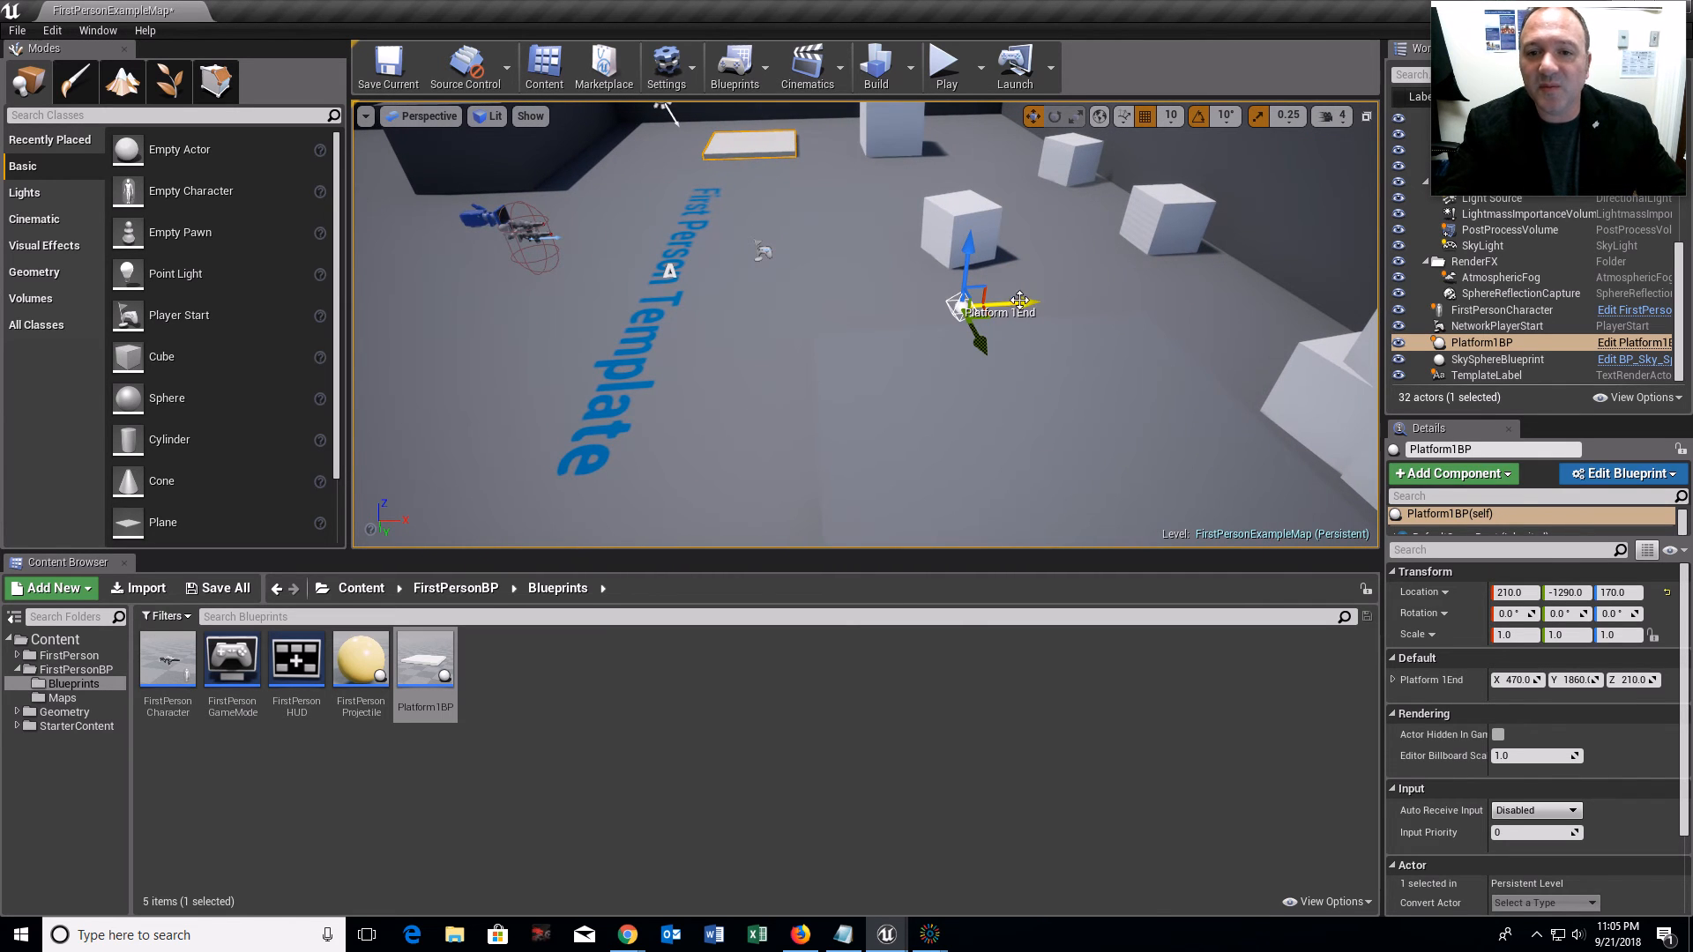
pyautogui.moveTo(1014, 302); pyautogui.dragTo(993, 257)
pyautogui.press('a')
pyautogui.moveTo(993, 257); pyautogui.dragTo(1213, 249, button='right')
pyautogui.press('s')
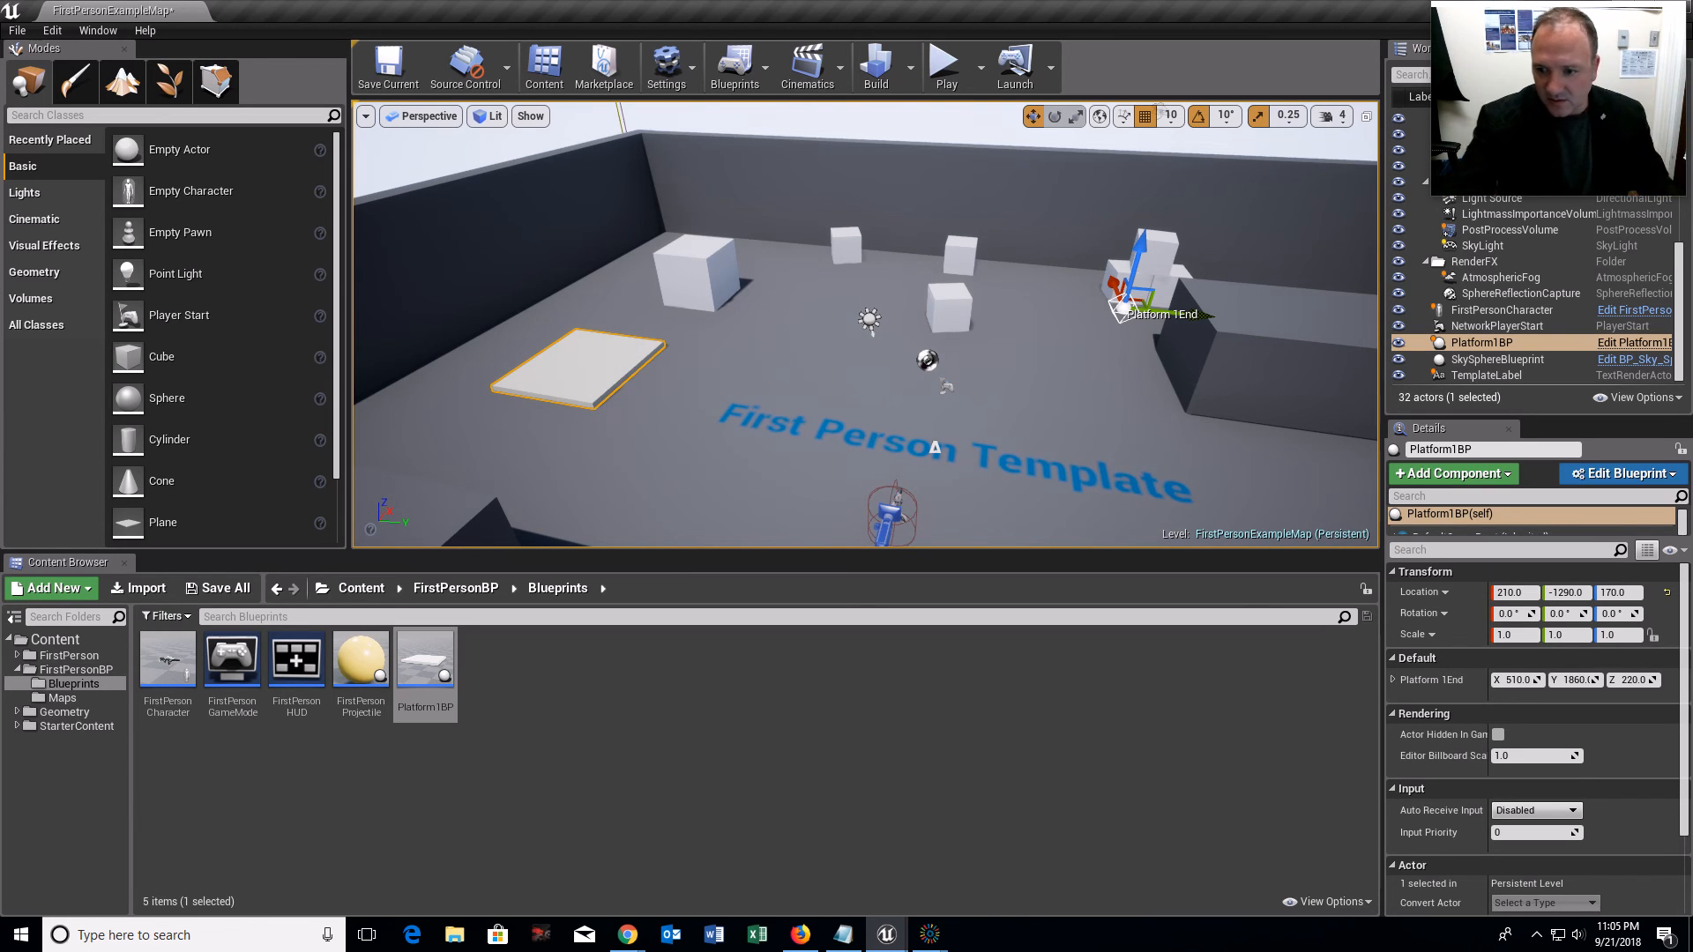
pyautogui.moveTo(930, 934)
pyautogui.moveTo(869, 891)
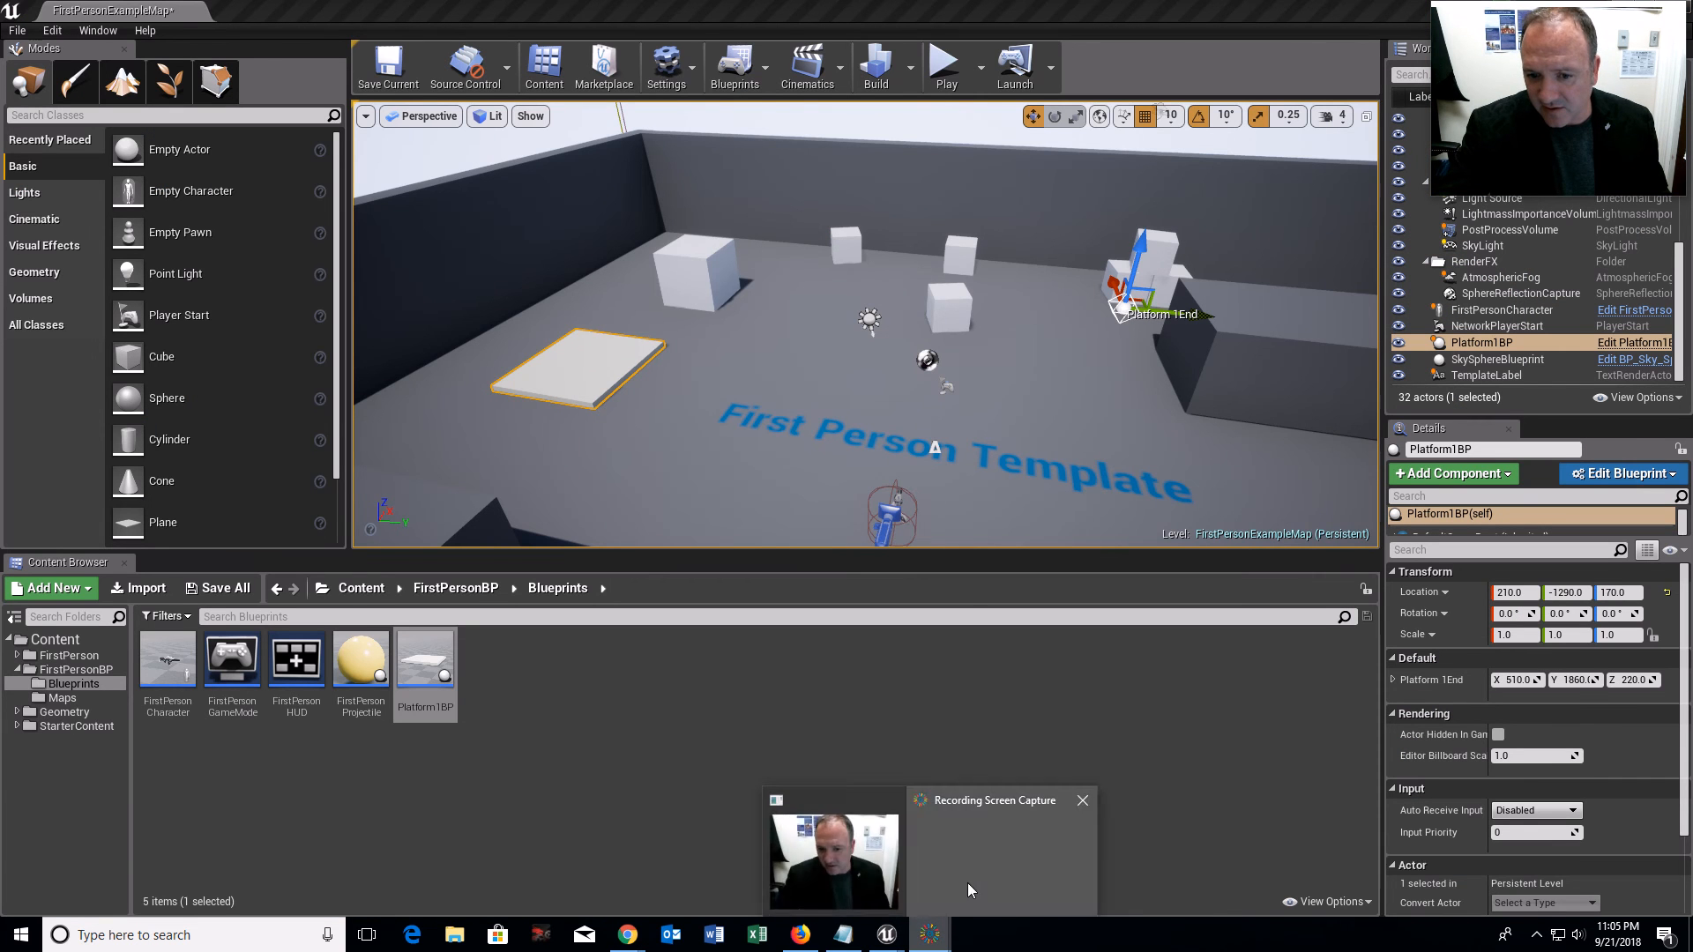
pyautogui.click(966, 882)
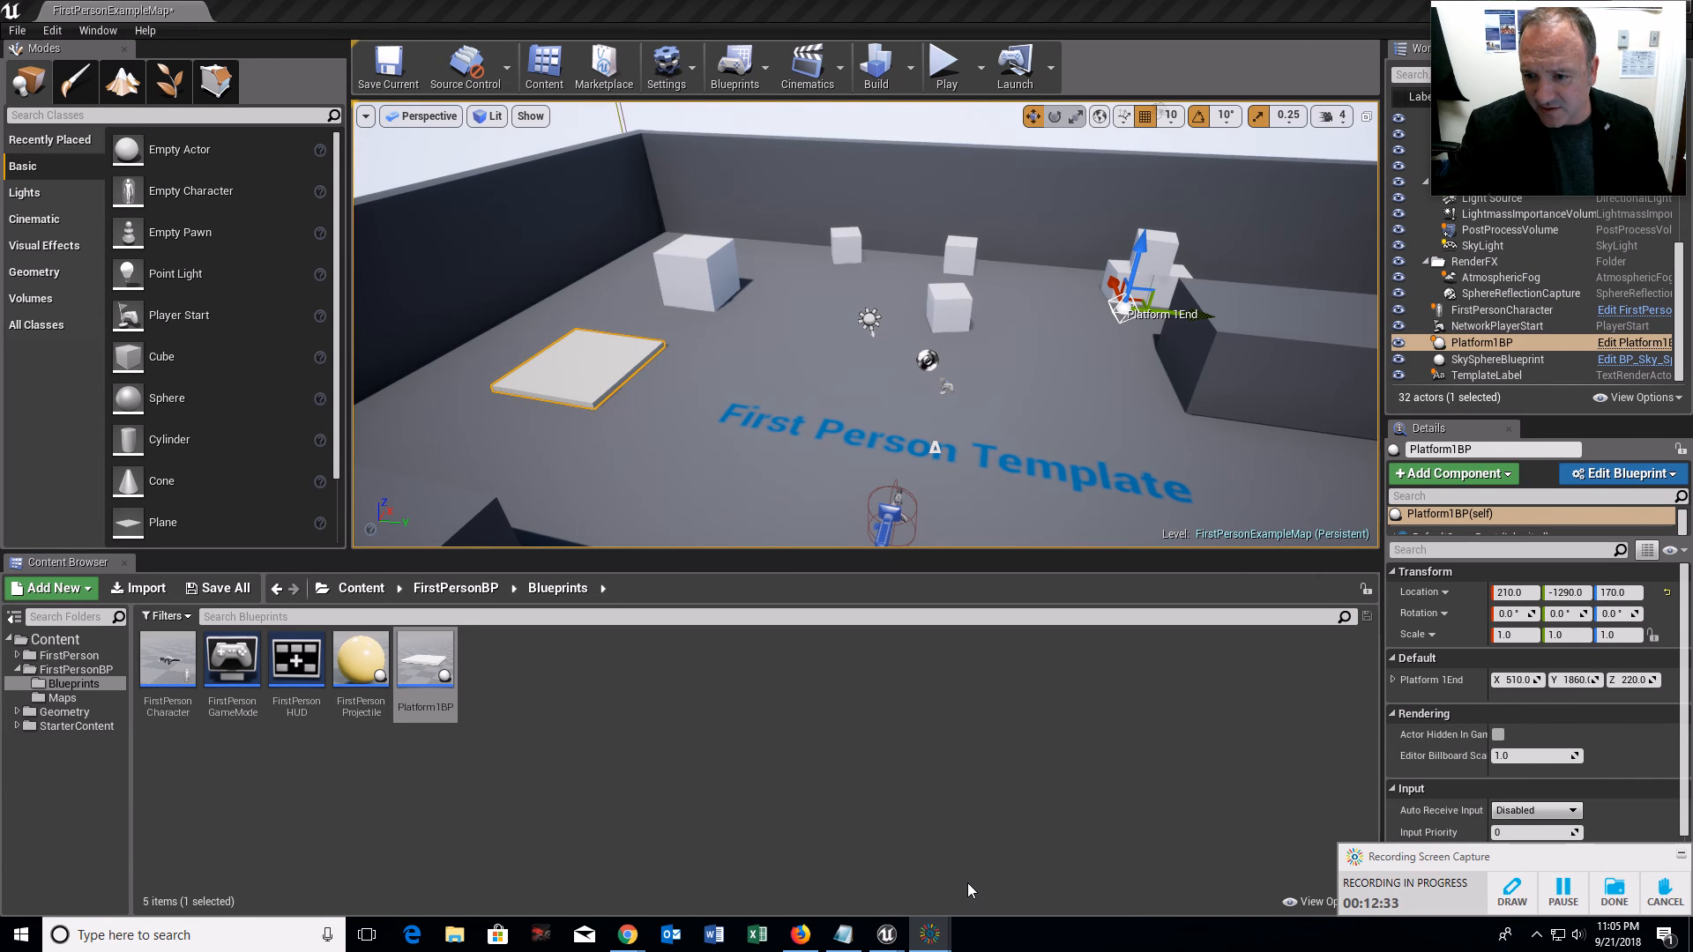